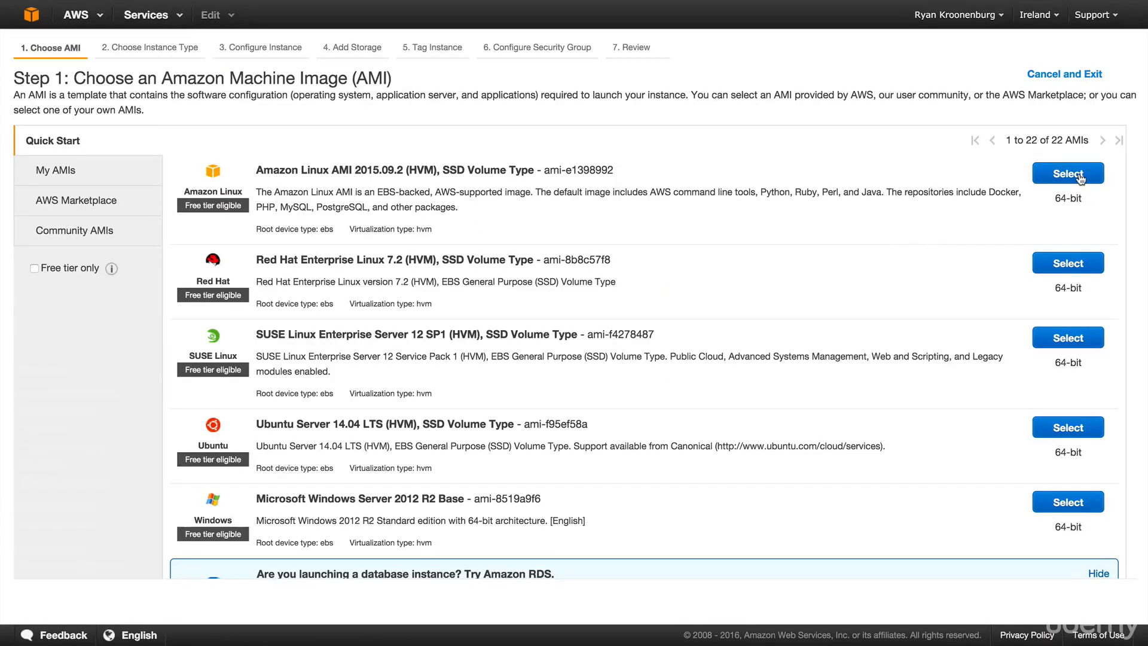
# - Choose the Amazon Linux AMI on t2.micro and reveal the Advanced Details user data field
pyautogui.click(1068, 174)
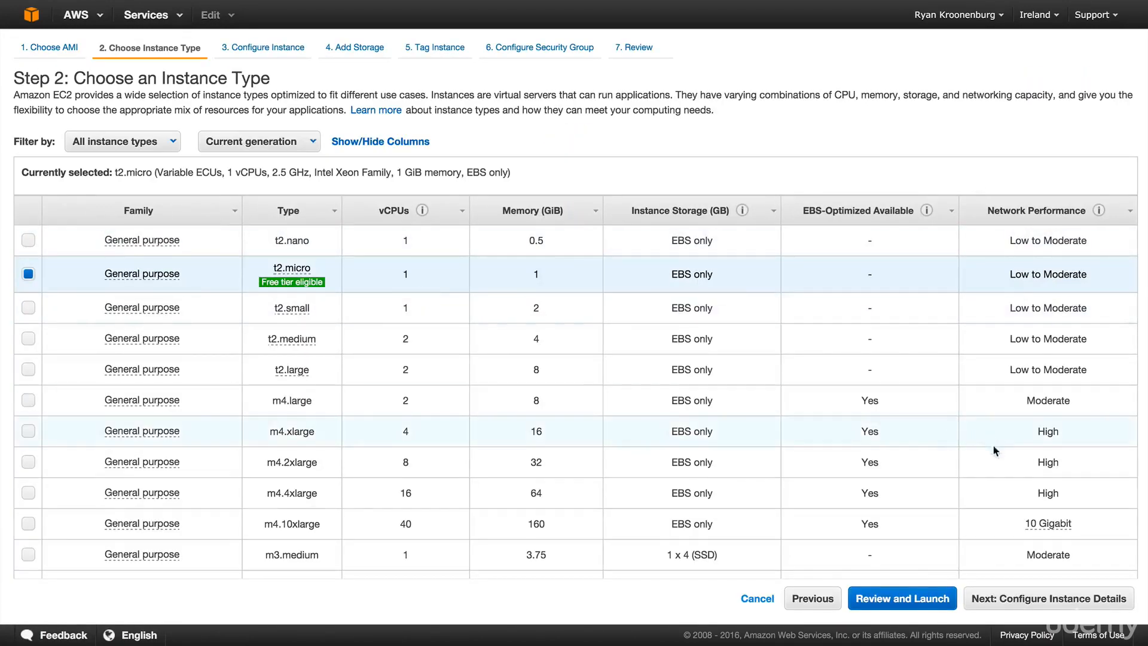
pyautogui.click(1048, 599)
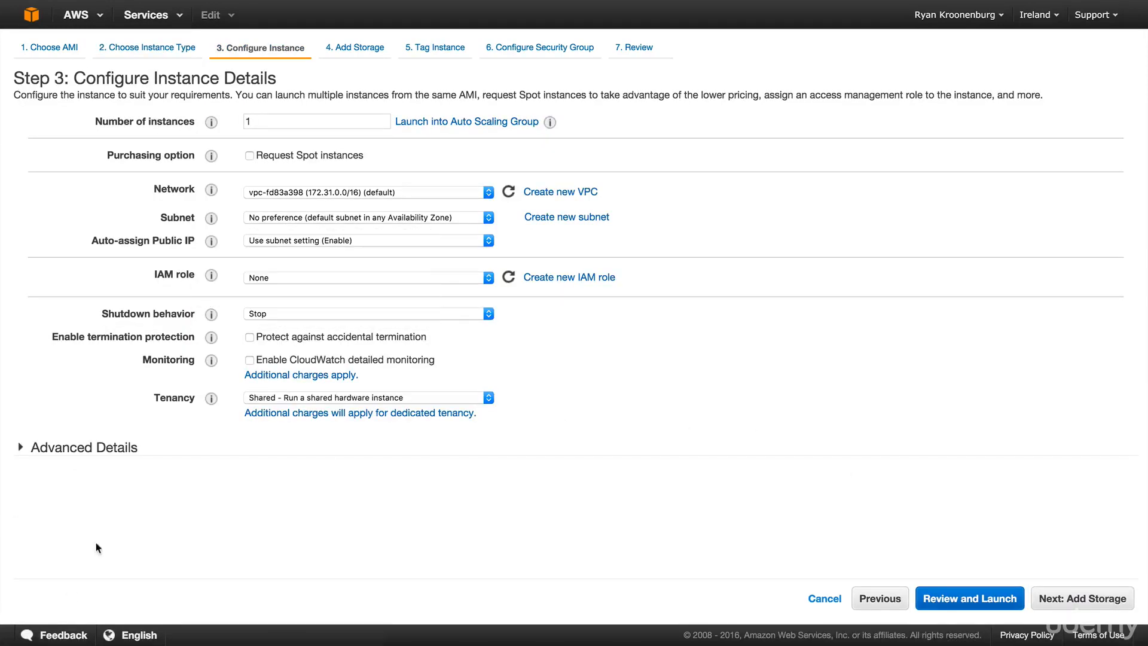
pyautogui.click(74, 450)
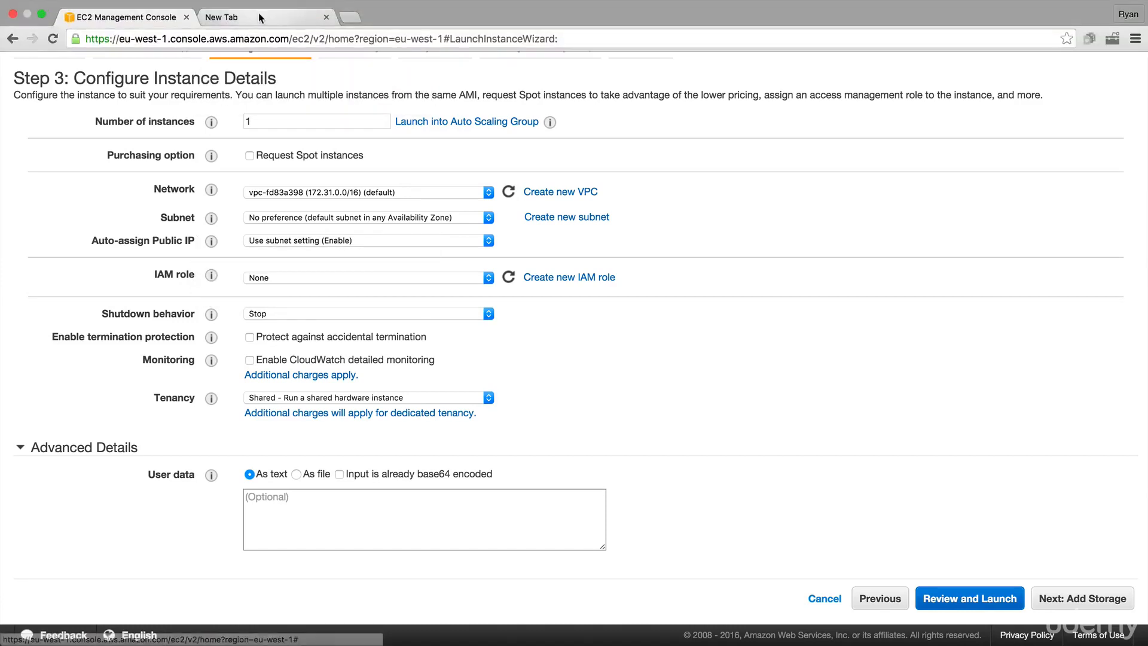
# - Download the rds.sh script from the acloudguru S3 bucket in a new browser tab
pyautogui.click(259, 13)
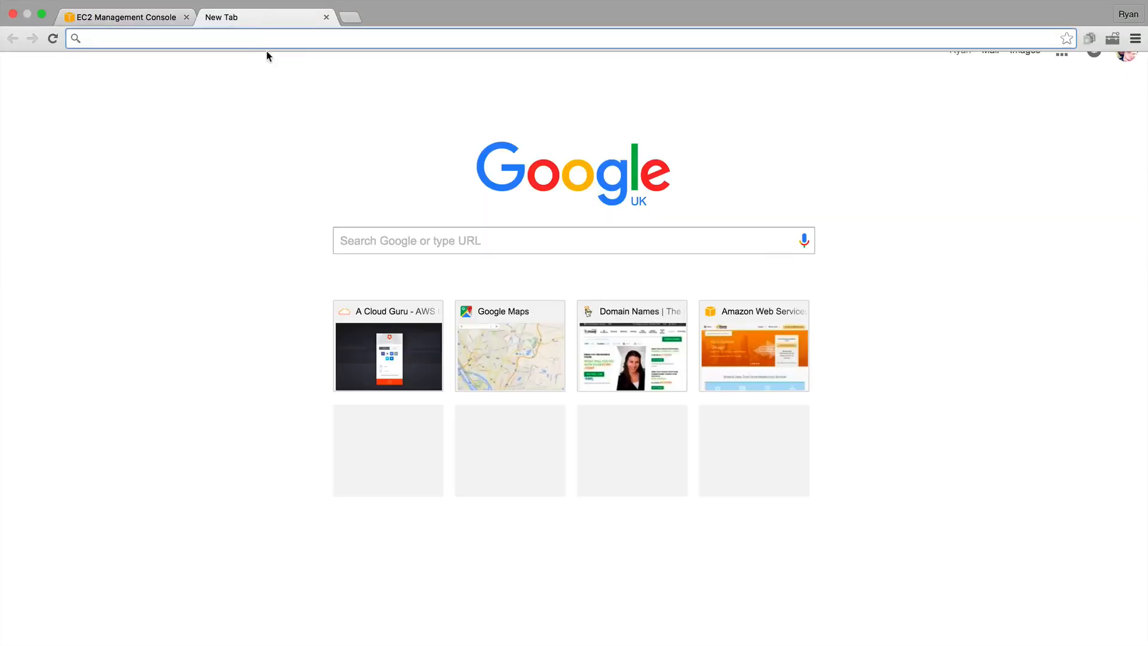
pyautogui.write('s3')
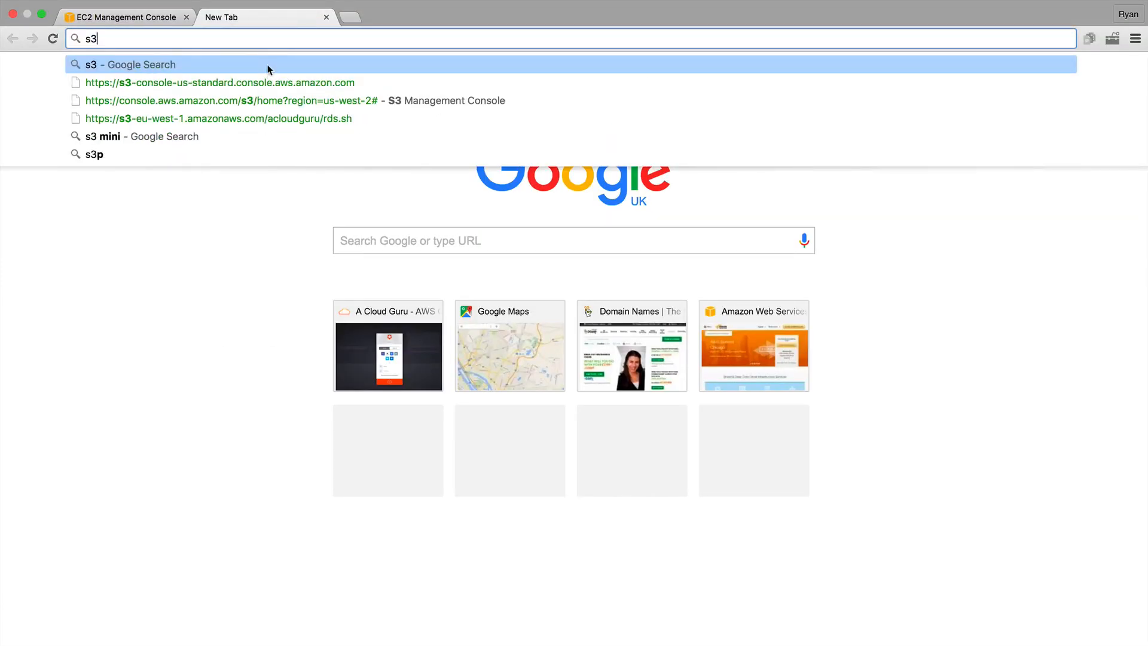
pyautogui.click(140, 120)
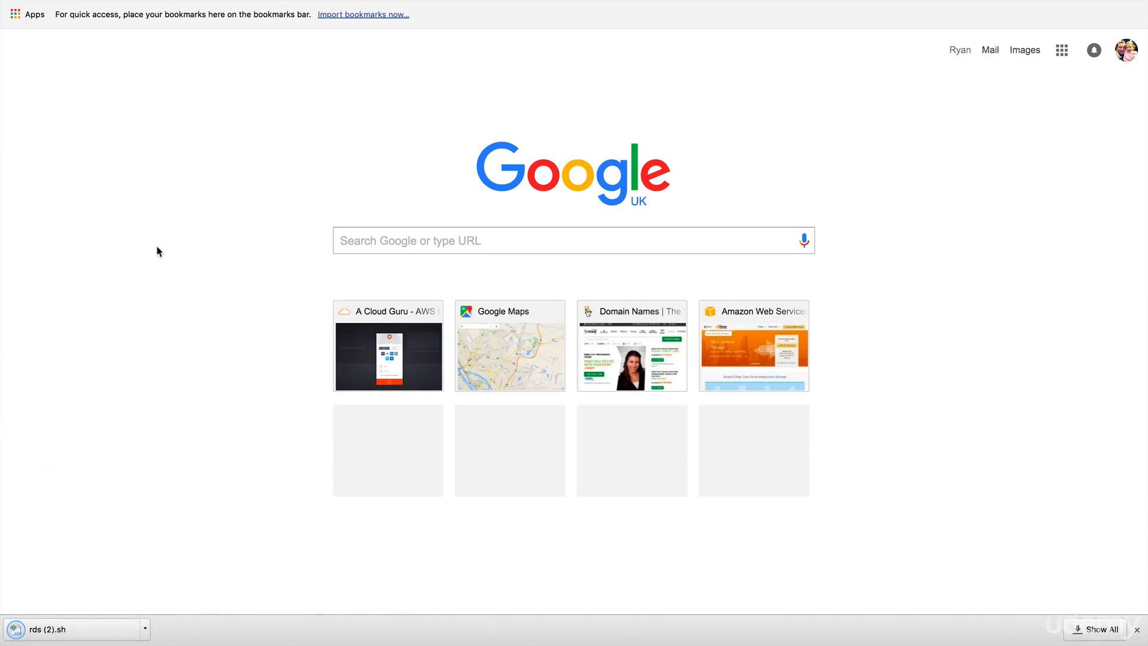
pyautogui.press('super+Tab')
pyautogui.press('super+Tab')
pyautogui.press('super+Tab')
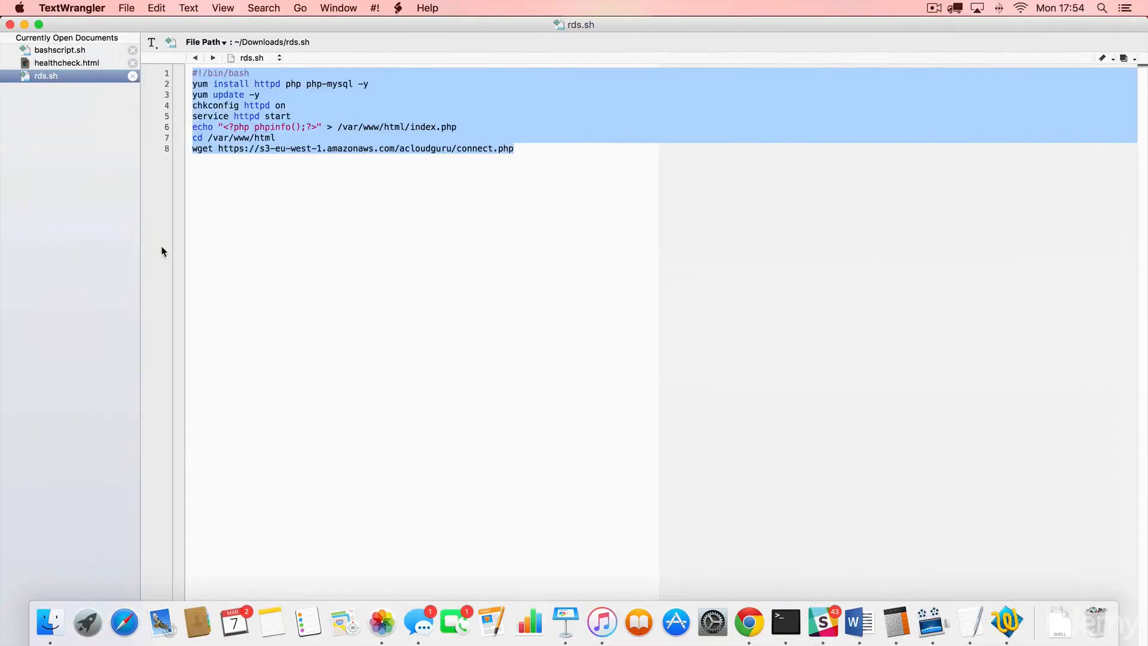
# - Select and copy all eight lines of rds.sh, then return to the EC2 instance details page
pyautogui.click(320, 253)
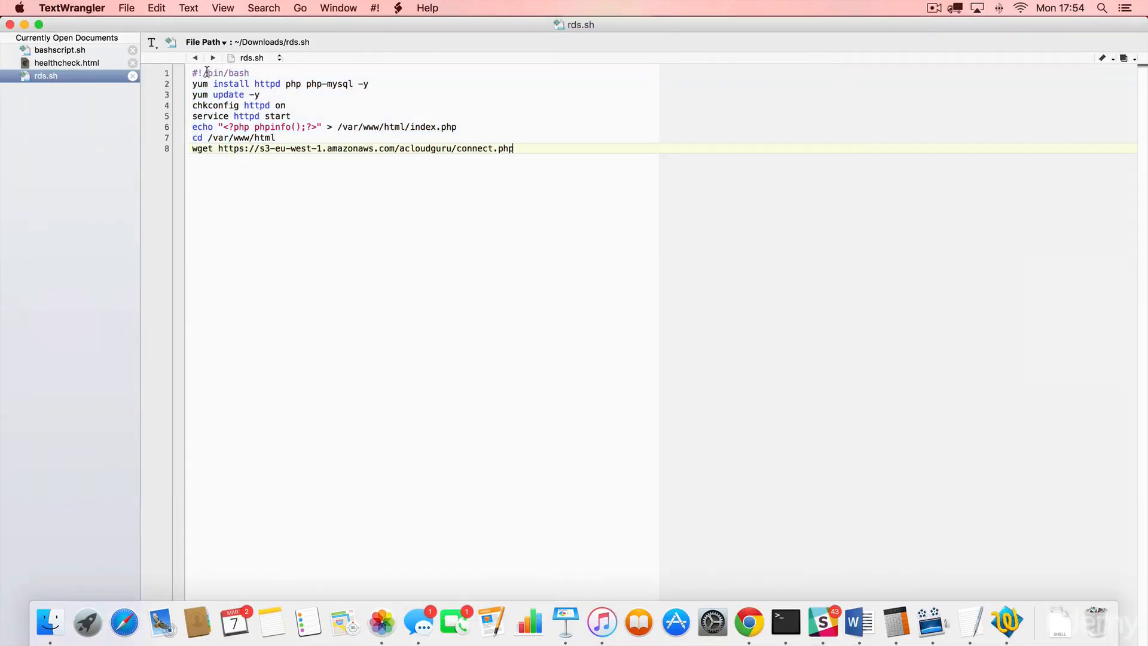
pyautogui.moveTo(192, 73); pyautogui.dragTo(478, 203)
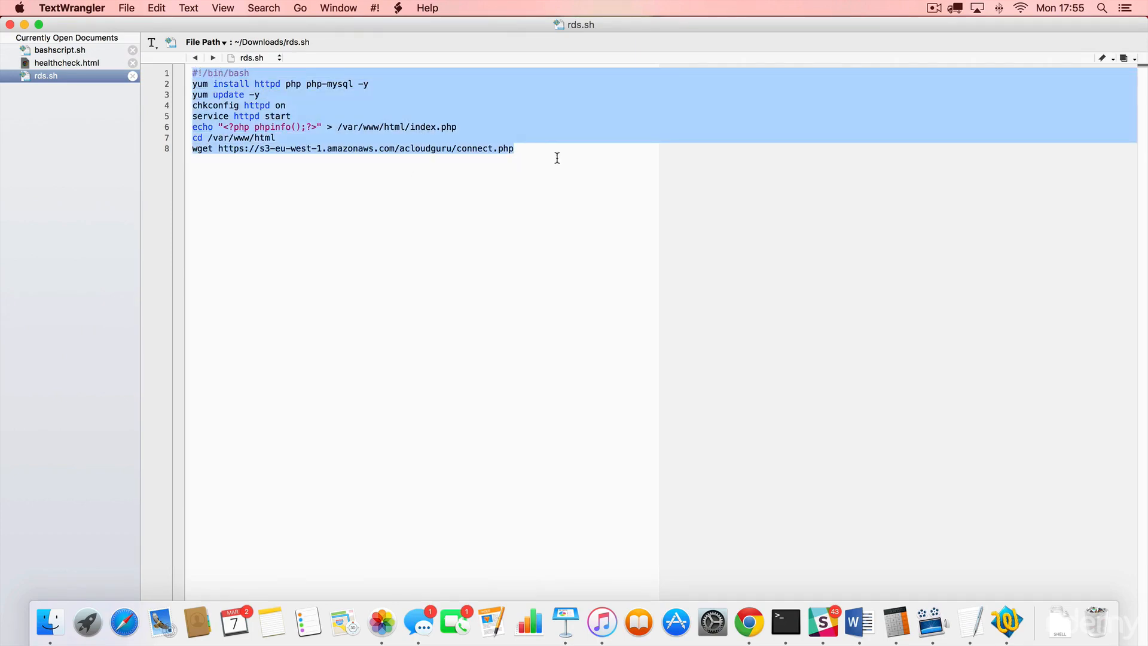
pyautogui.press('super+Tab')
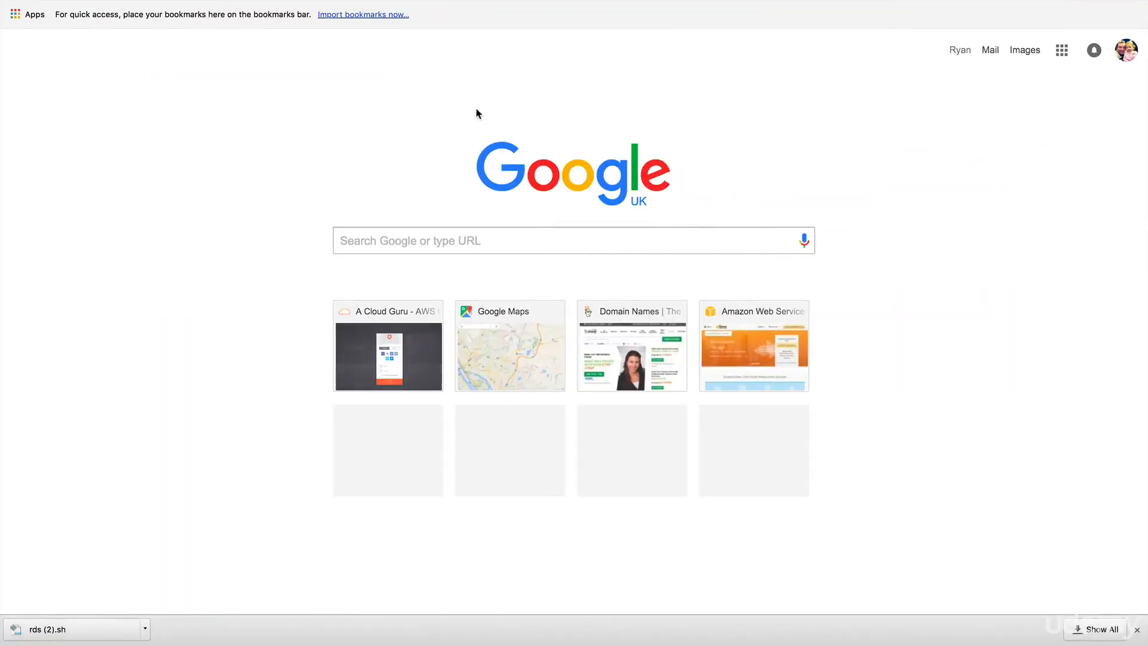
pyautogui.click(119, 27)
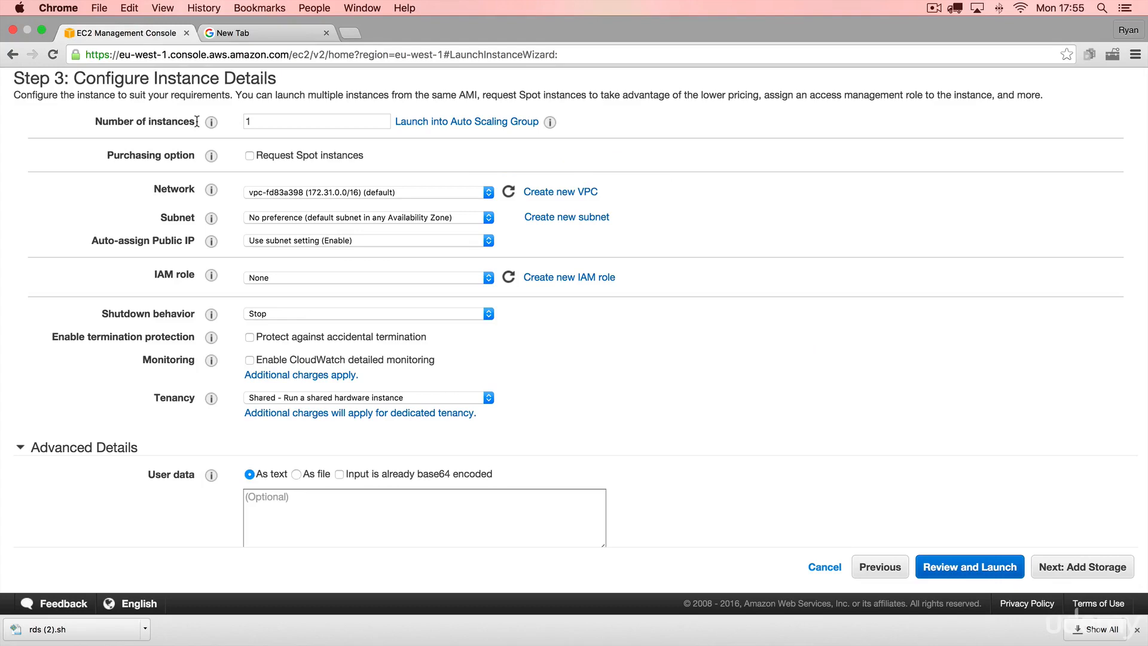
# - Paste the rds.sh script into the User data field, then bring rds.sh back up in TextWrangler
pyautogui.click(296, 505)
pyautogui.press('super+v')
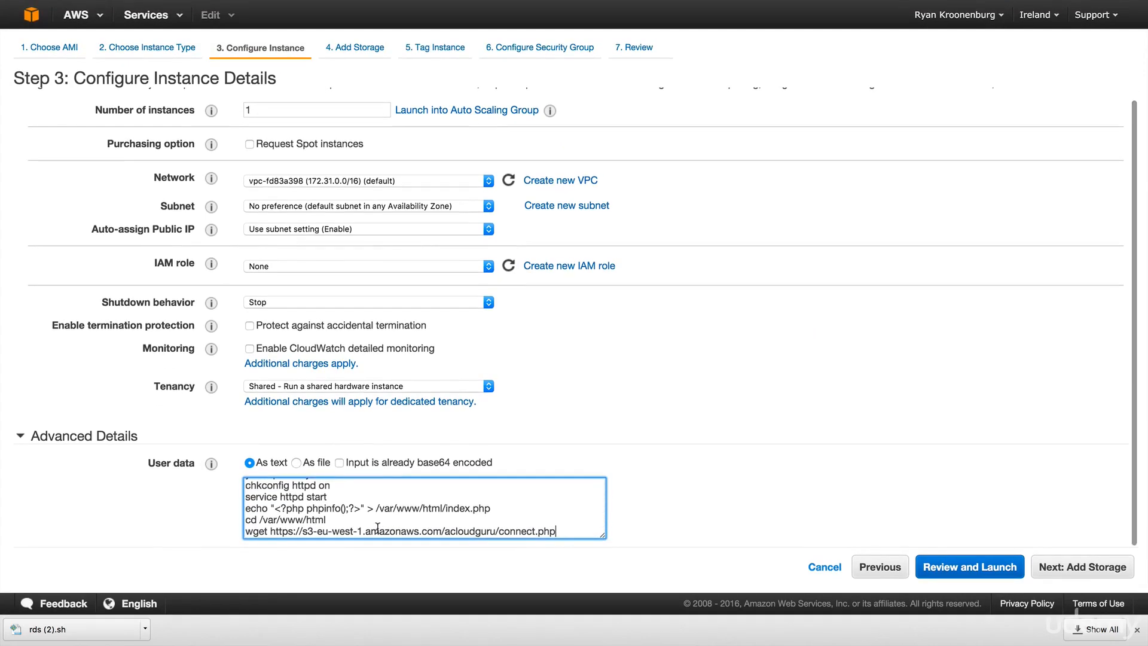
pyautogui.press('super+Tab')
pyautogui.press('super+Tab')
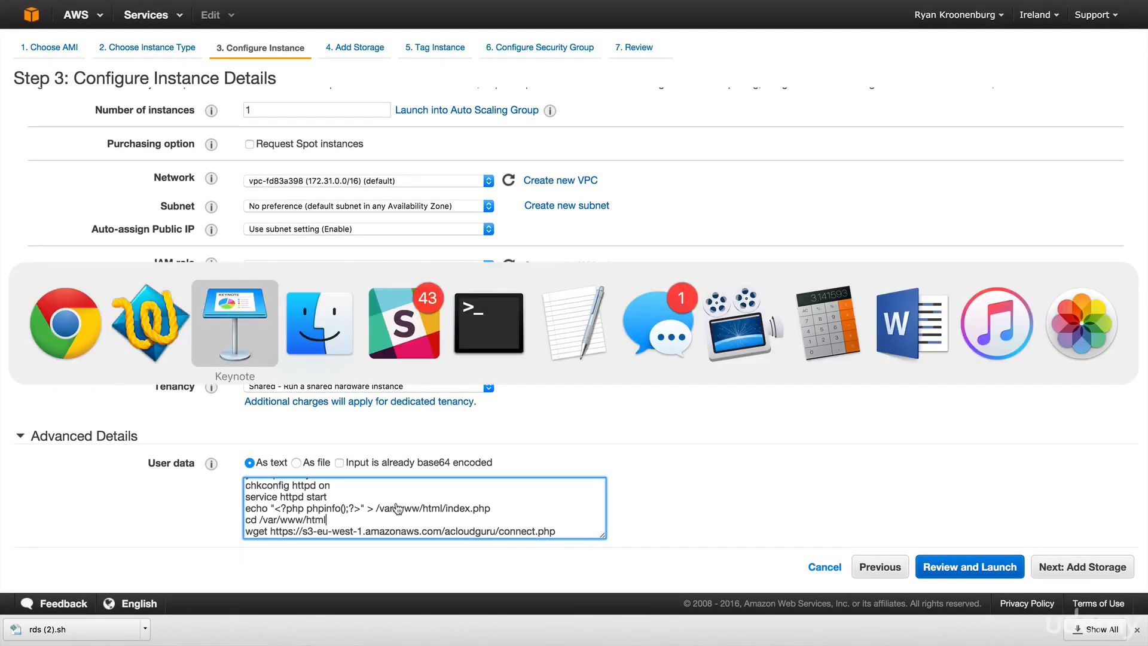
pyautogui.press('super+Tab')
pyautogui.press('super+Tab')
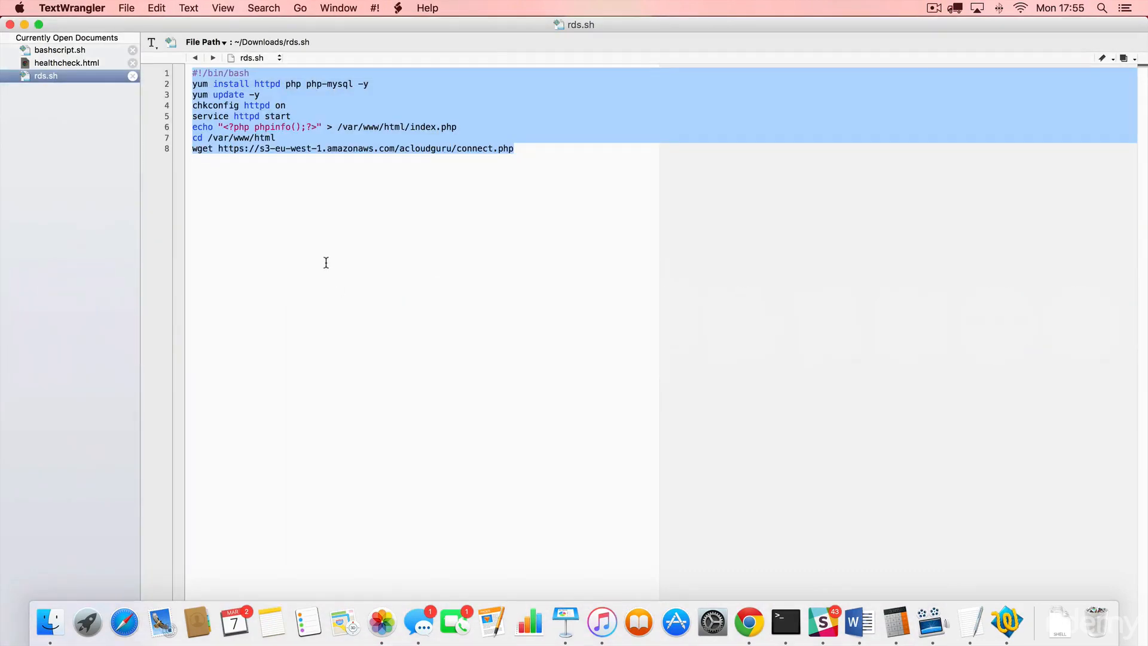
pyautogui.click(326, 263)
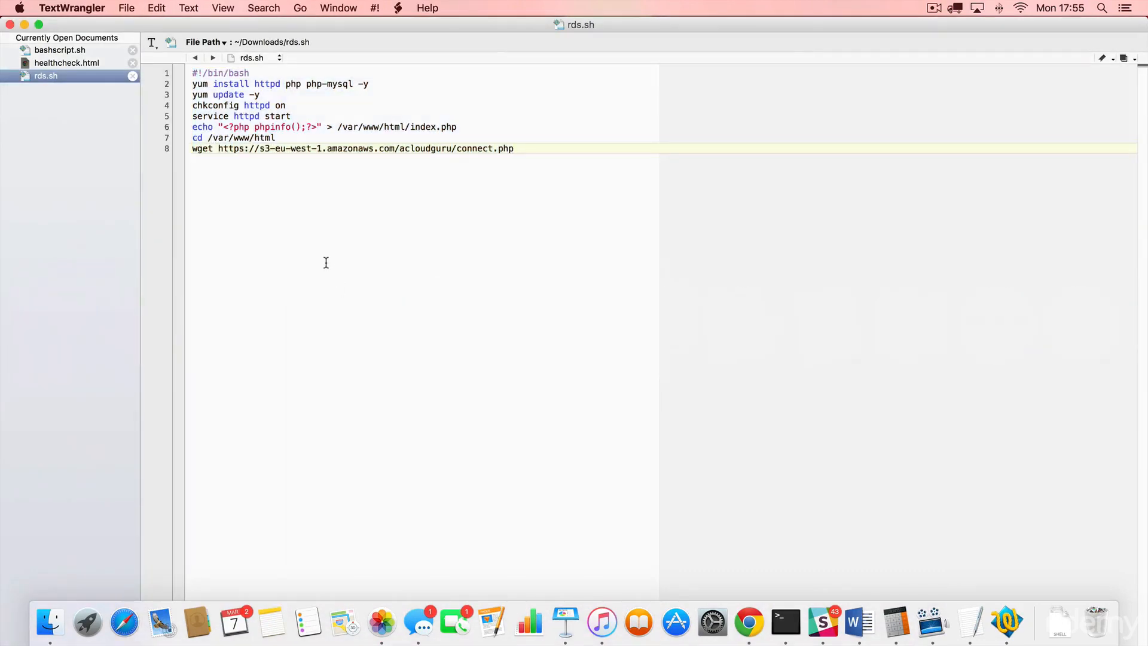
# - Walk through the bash shebang and the yum install of httpd and php on lines 1-2
pyautogui.click(250, 73)
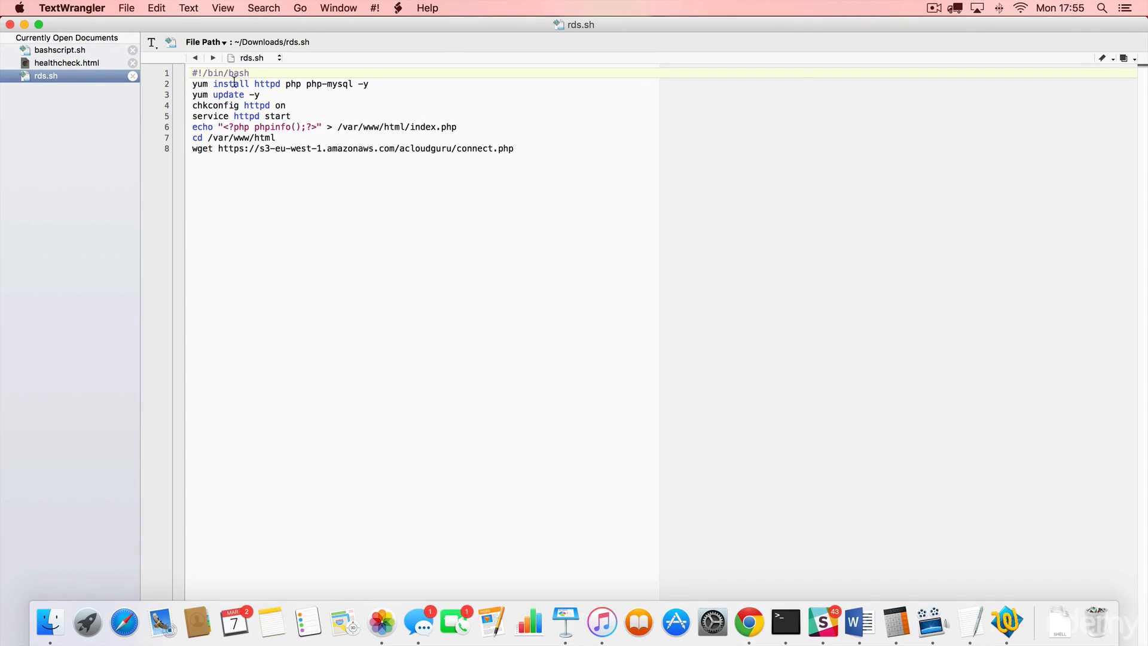
pyautogui.click(260, 83)
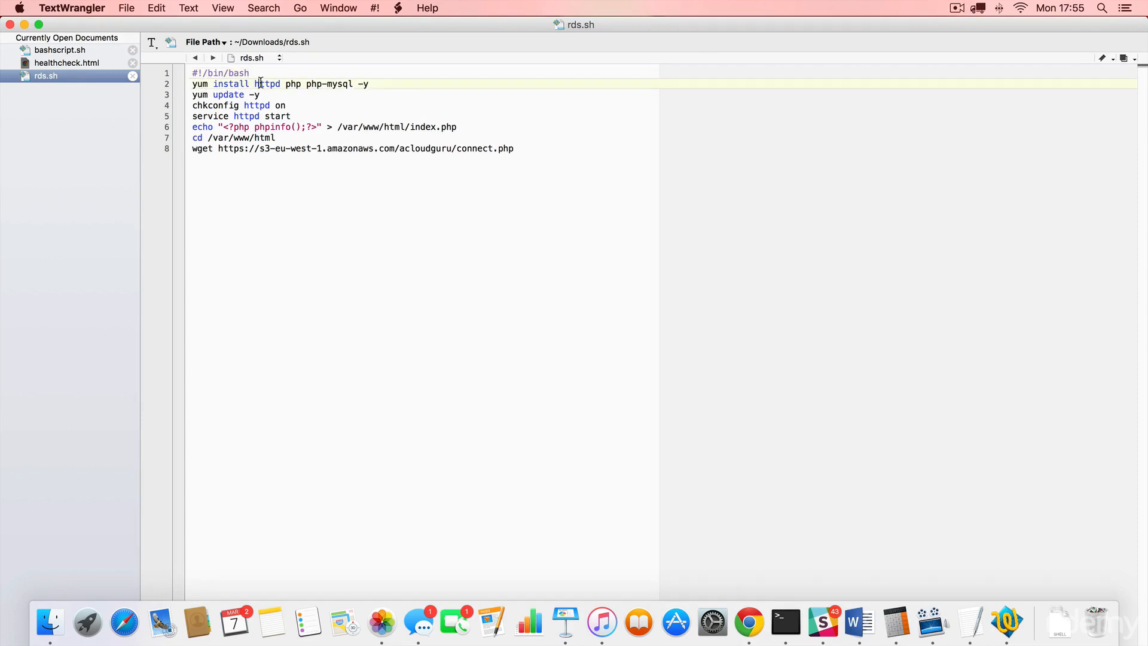
pyautogui.click(203, 83)
pyautogui.click(276, 85)
pyautogui.click(294, 84)
# - Walk through the yum update, chkconfig, httpd start, index.php phpinfo and connect.php download lines
pyautogui.click(268, 93)
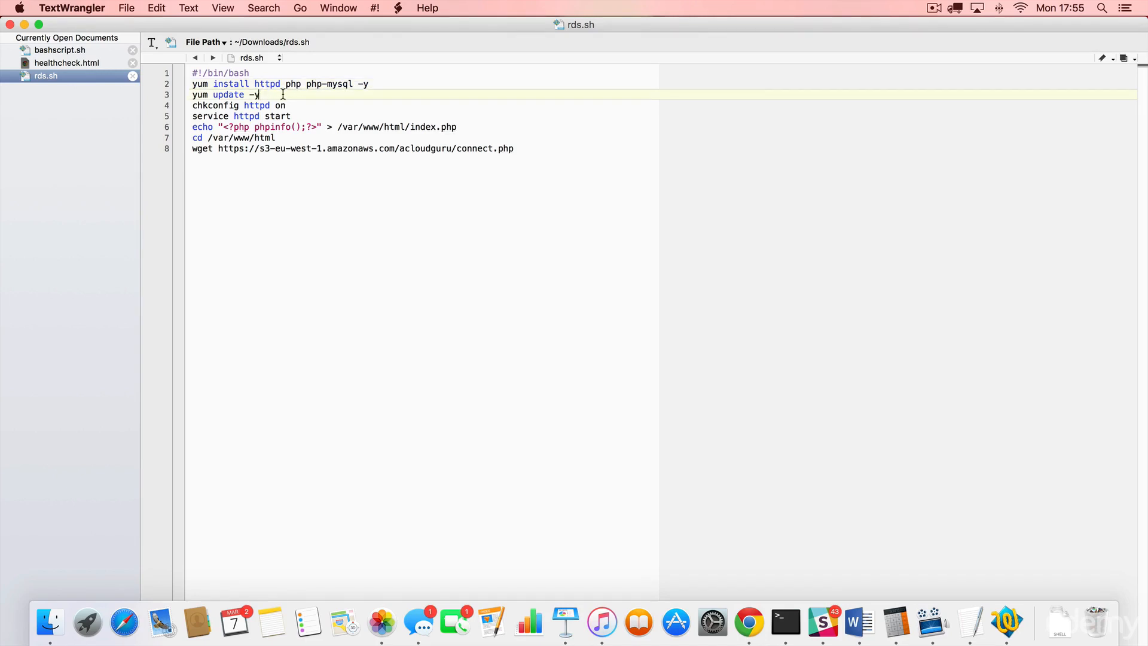
pyautogui.click(229, 106)
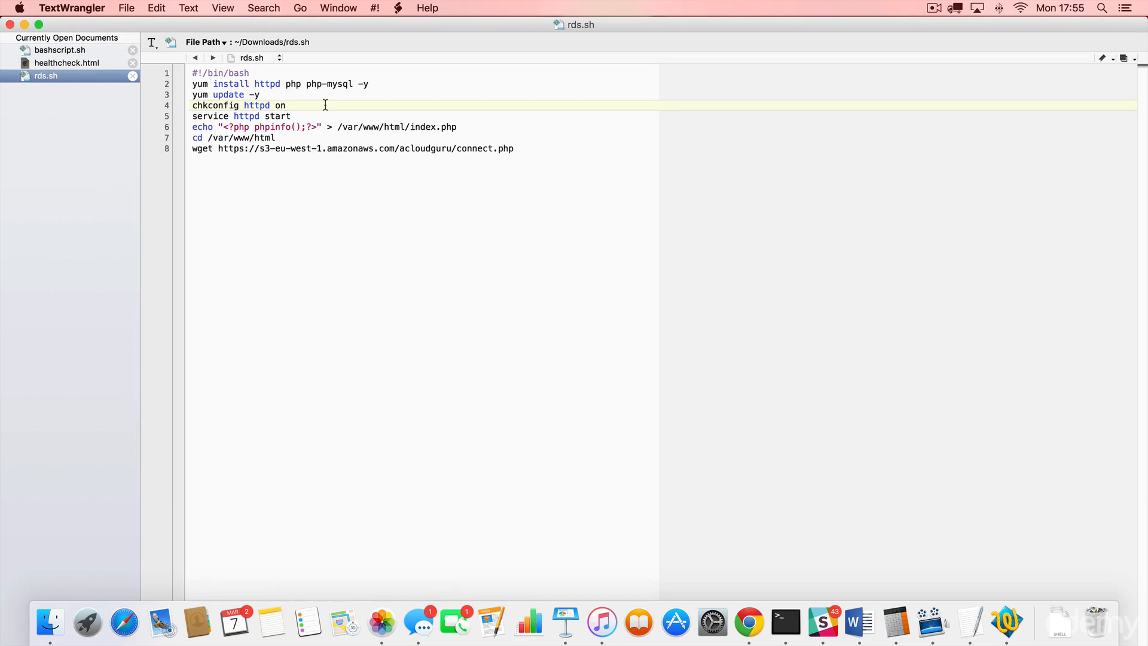
pyautogui.click(212, 116)
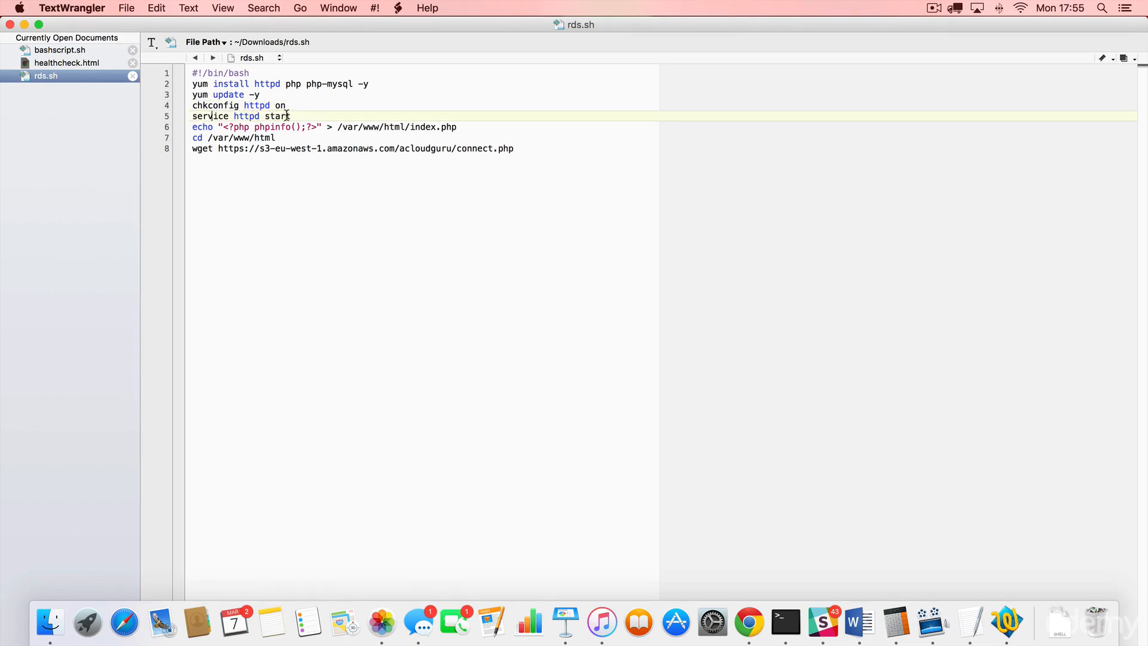
pyautogui.click(231, 127)
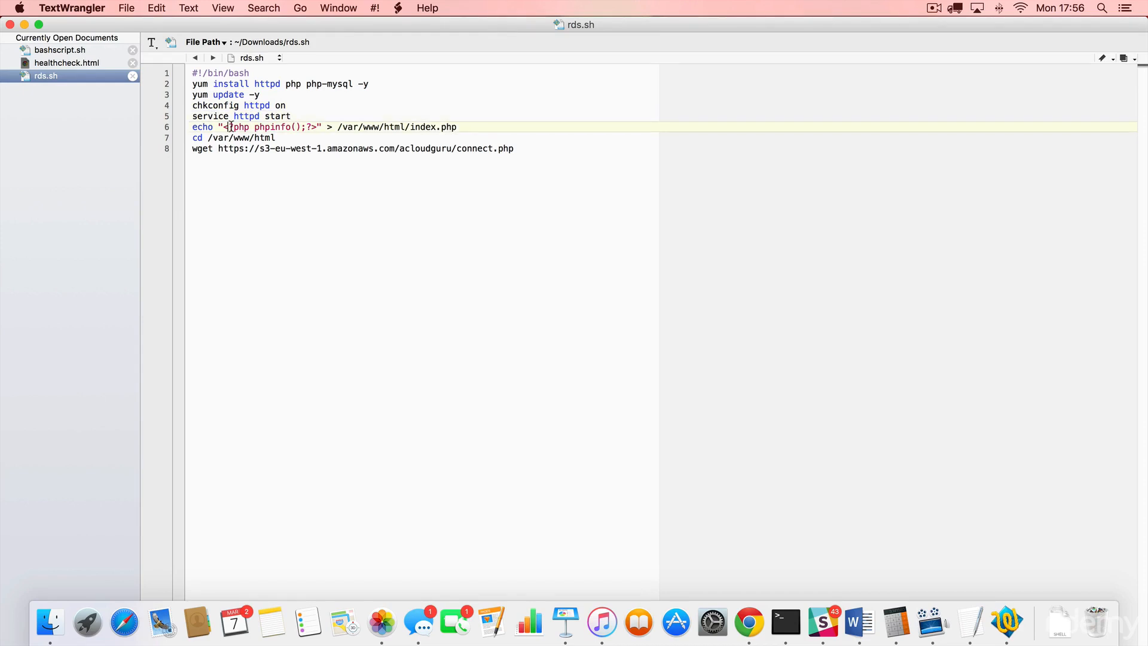
pyautogui.click(197, 128)
pyautogui.click(228, 127)
pyautogui.click(238, 148)
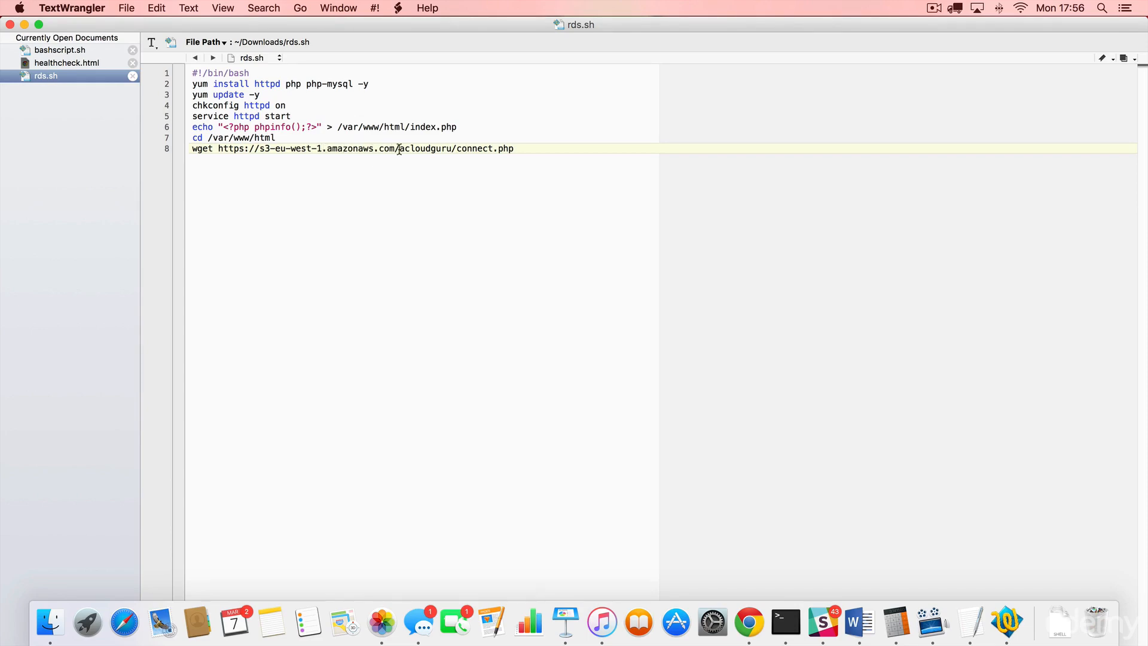
pyautogui.press('super+Tab')
pyautogui.press('super+Tab')
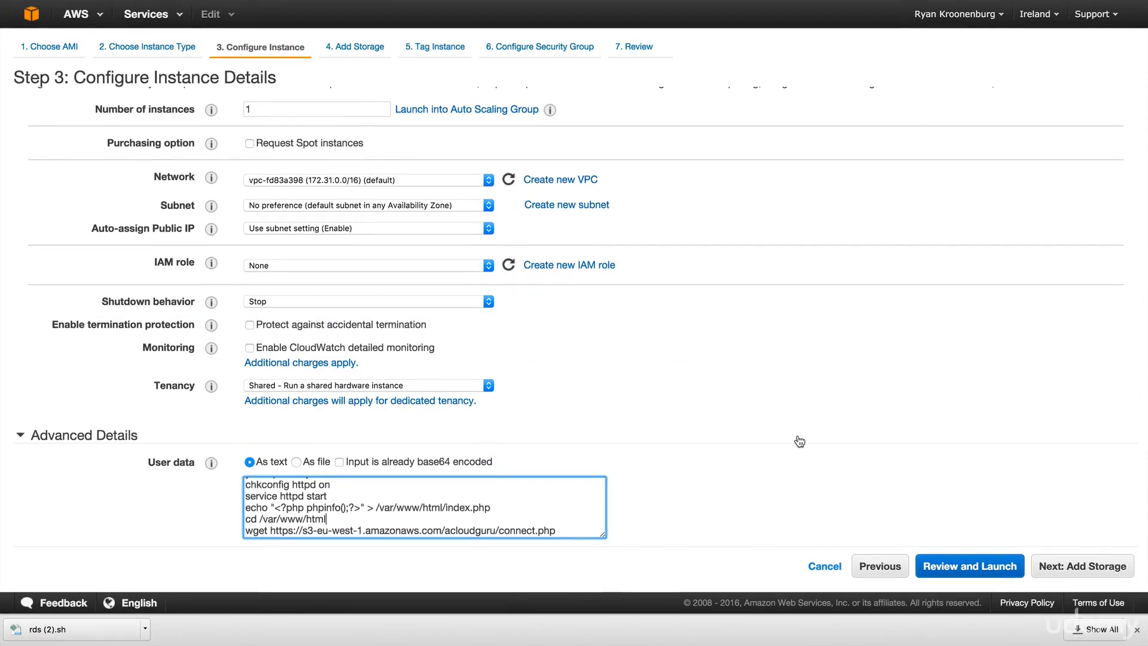
# - Move past storage settings and tag the instance with the name web1
pyautogui.click(1069, 569)
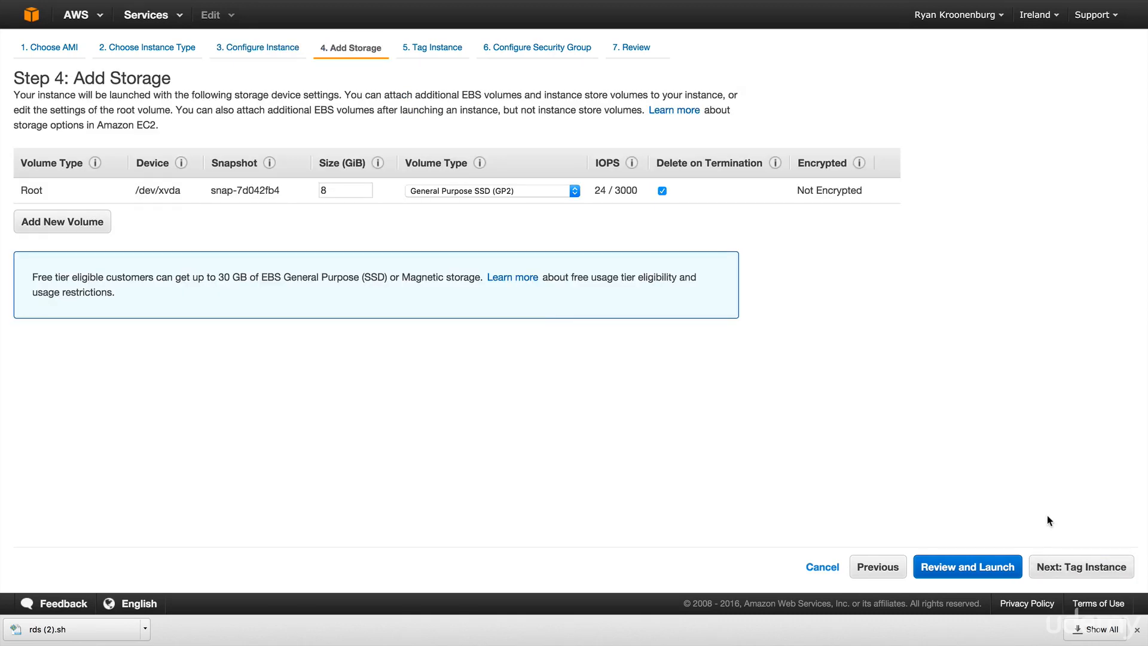
pyautogui.click(1070, 567)
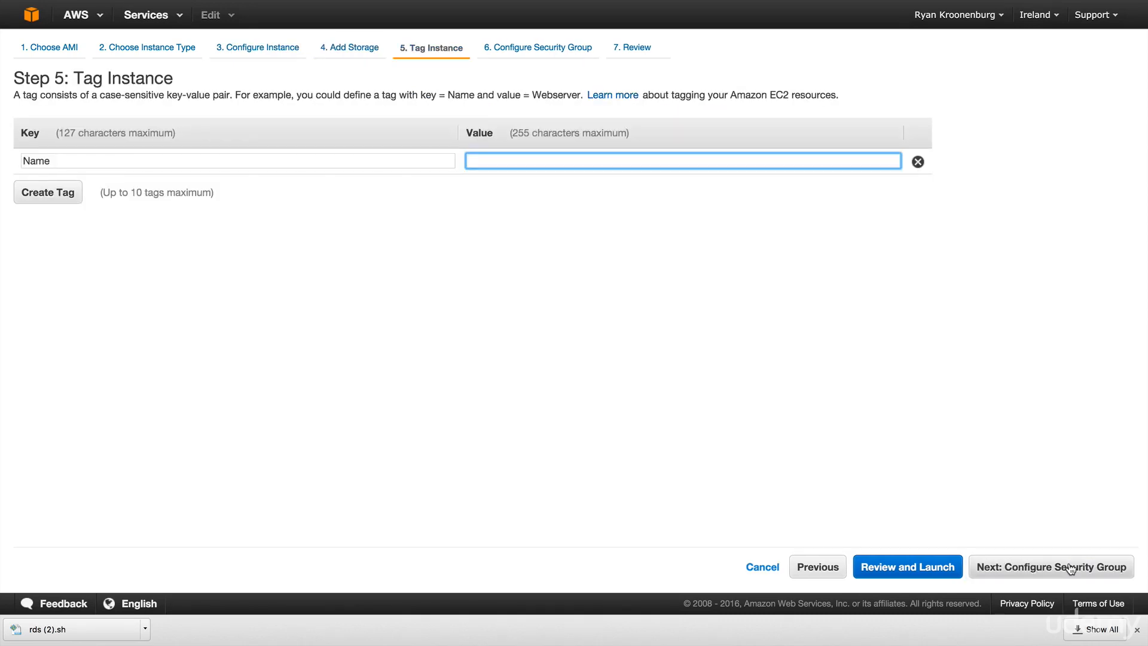
pyautogui.write('web1')
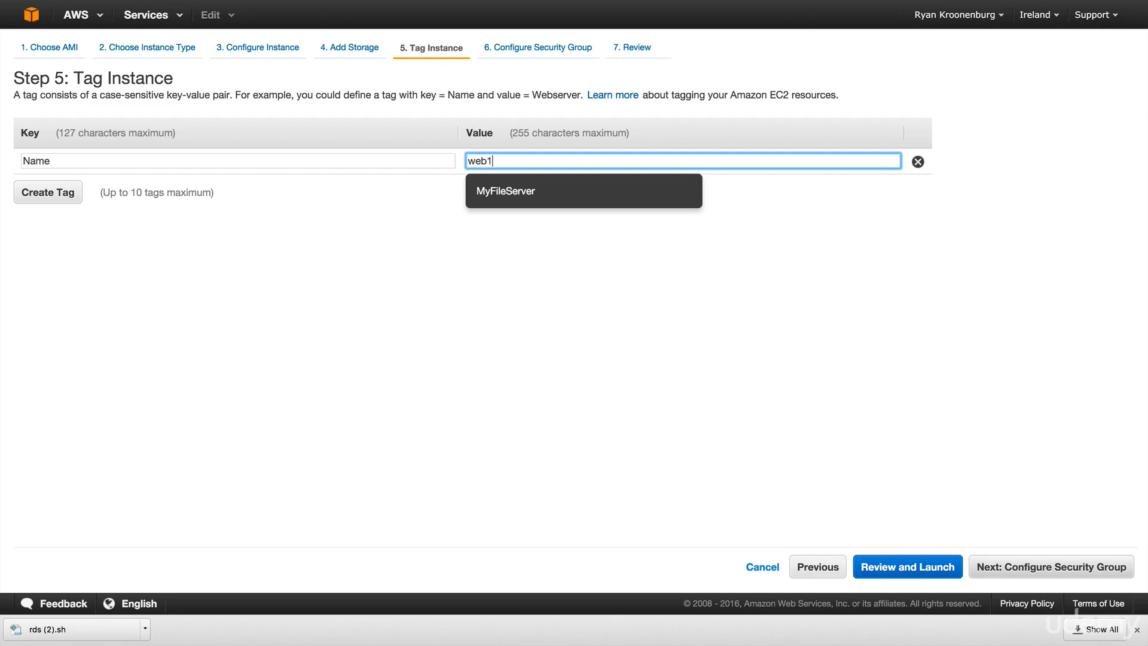
# - Assign the existing Web-DMZ security group and proceed through review to the key pair choice
pyautogui.click(1053, 568)
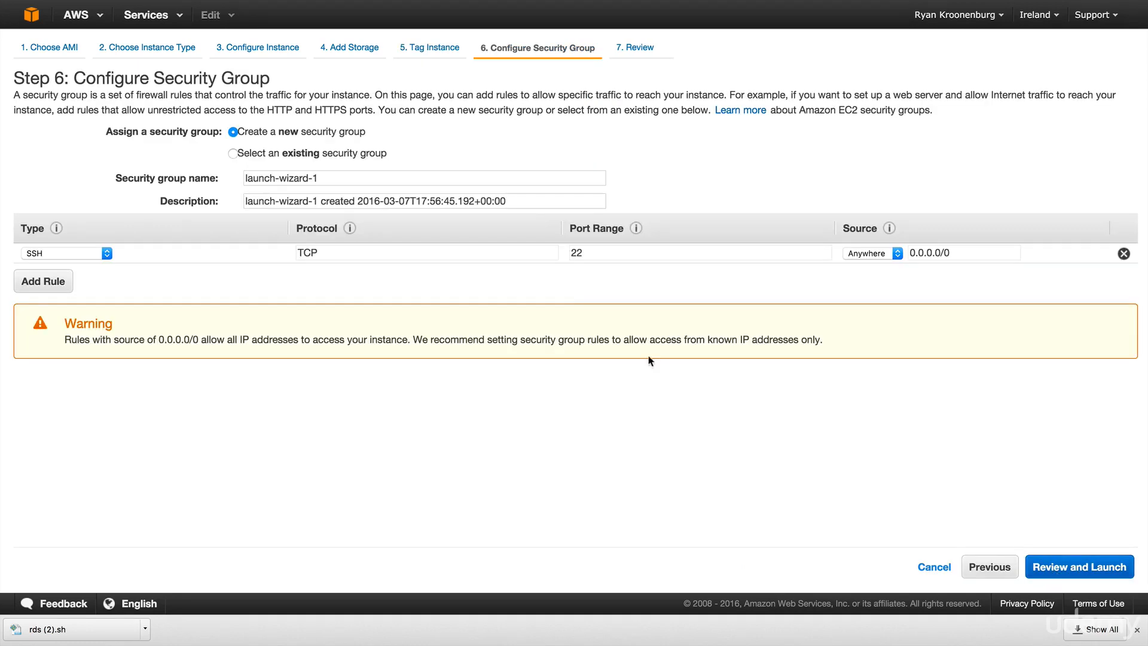
pyautogui.click(271, 155)
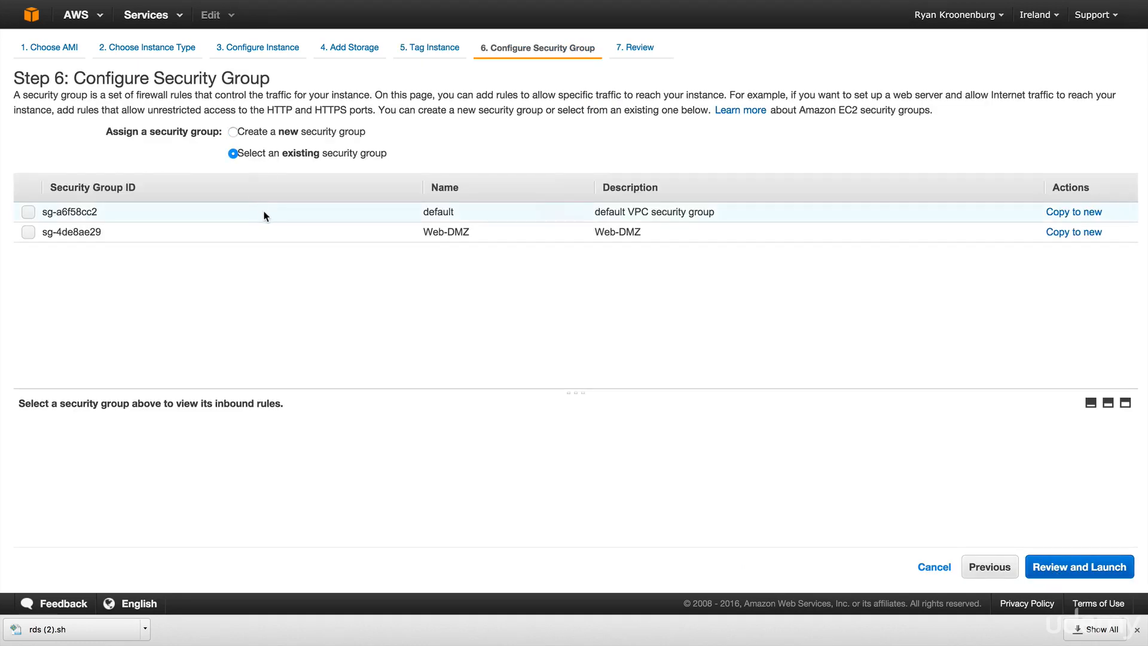
pyautogui.click(268, 231)
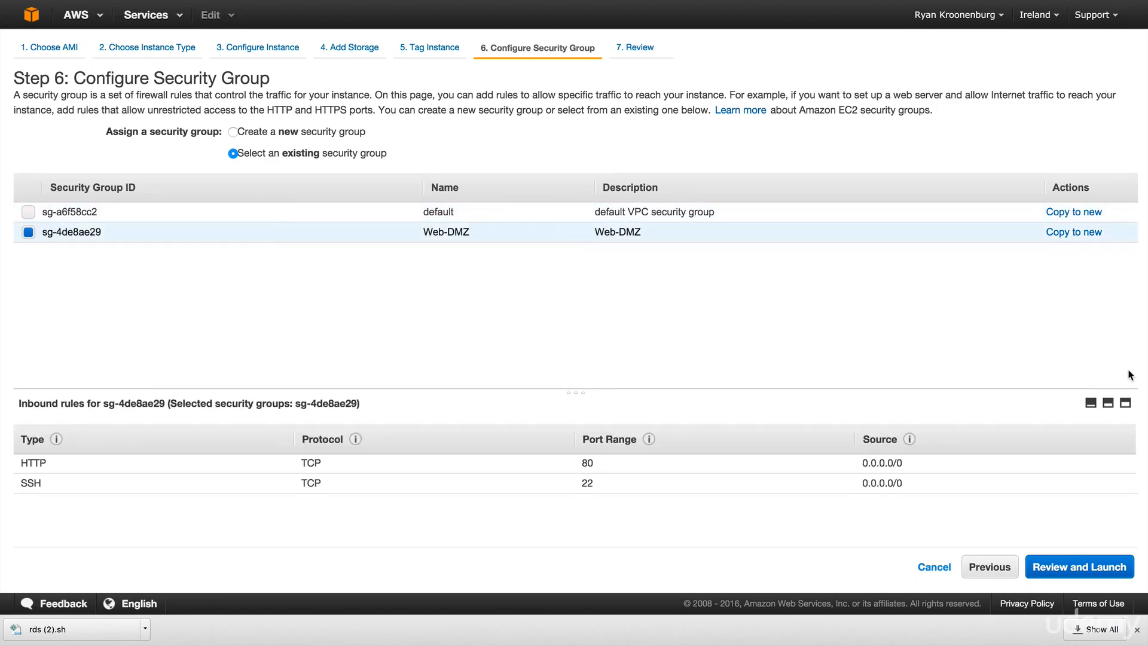
pyautogui.click(1078, 571)
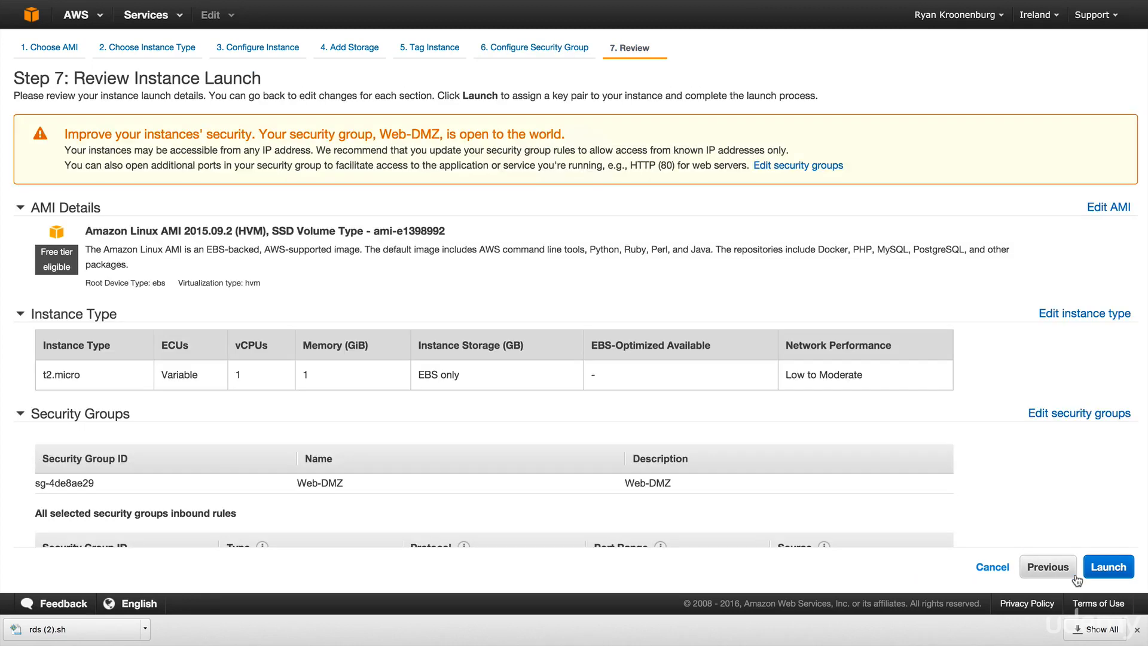
pyautogui.click(1108, 567)
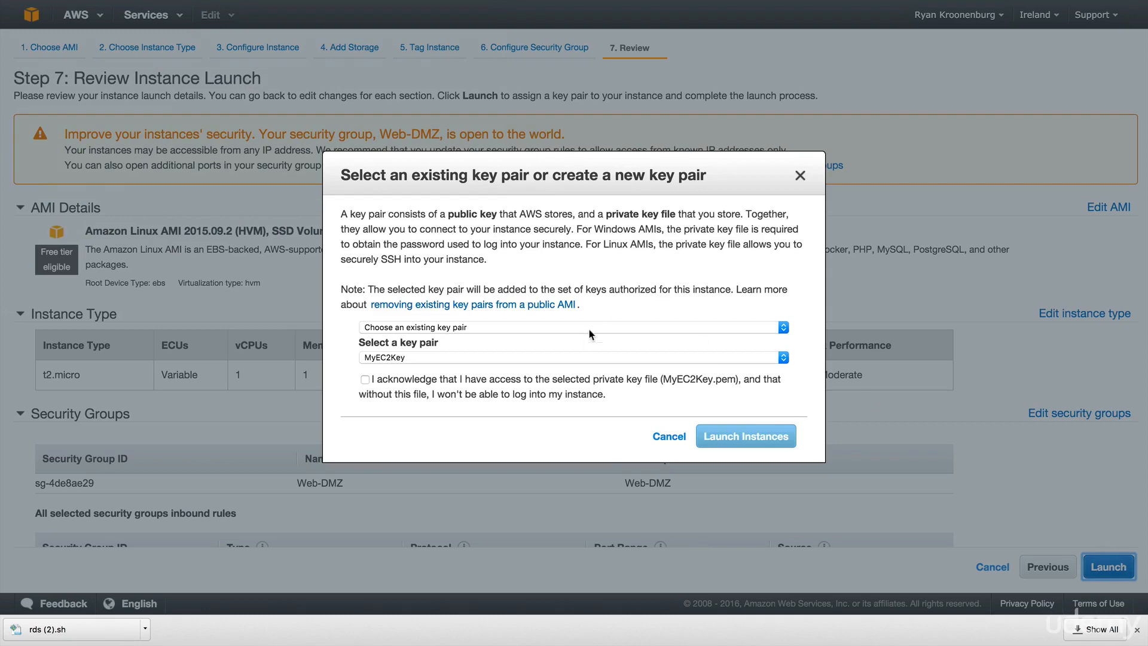
# - Launch web1 with the MyEC2Key key pair acknowledged and view it in the Instances list
pyautogui.click(524, 383)
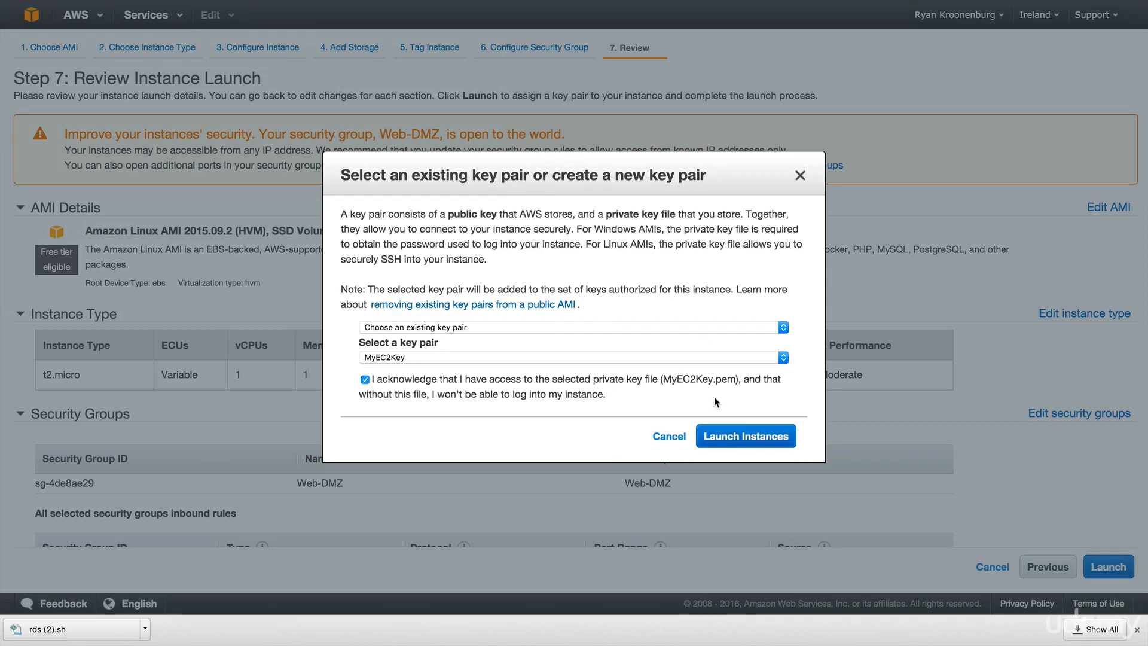
pyautogui.click(750, 438)
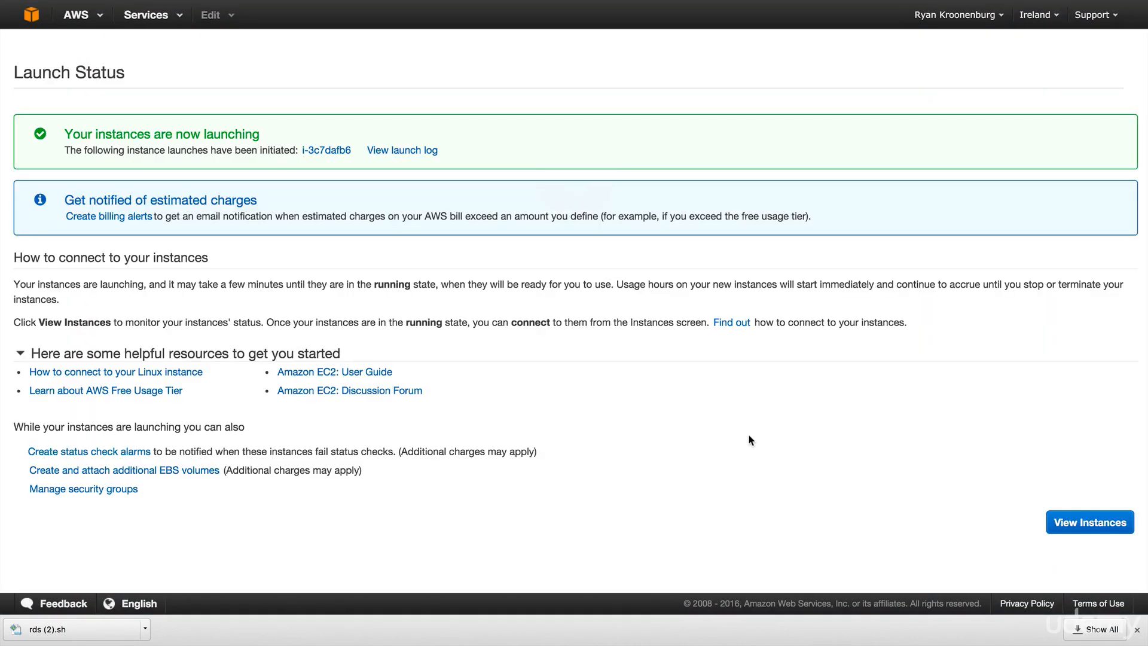
pyautogui.click(1076, 525)
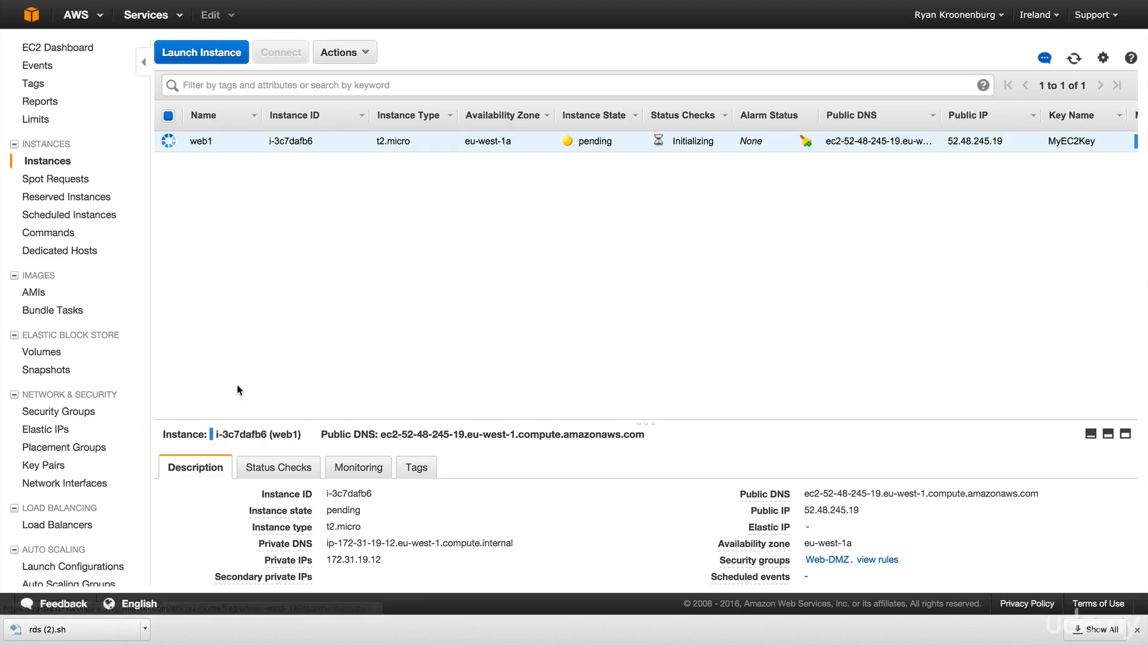
# - Create security group MyRDSSecurityGroup, reusing the name as its description, in the default VPC
pyautogui.click(65, 414)
pyautogui.click(191, 55)
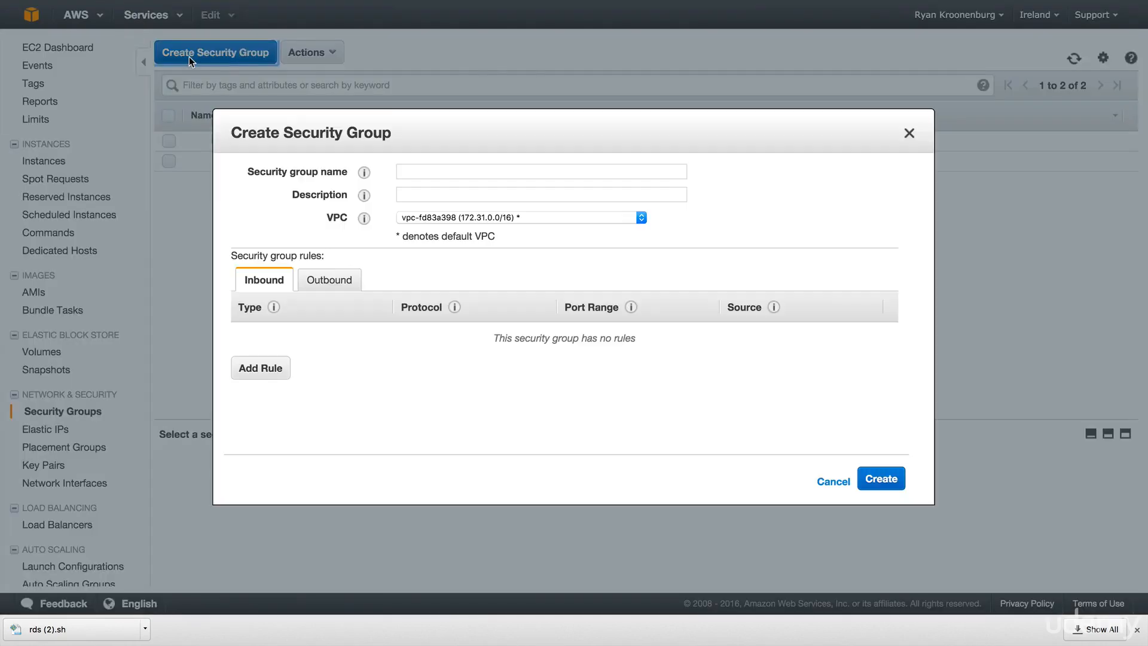
pyautogui.click(405, 171)
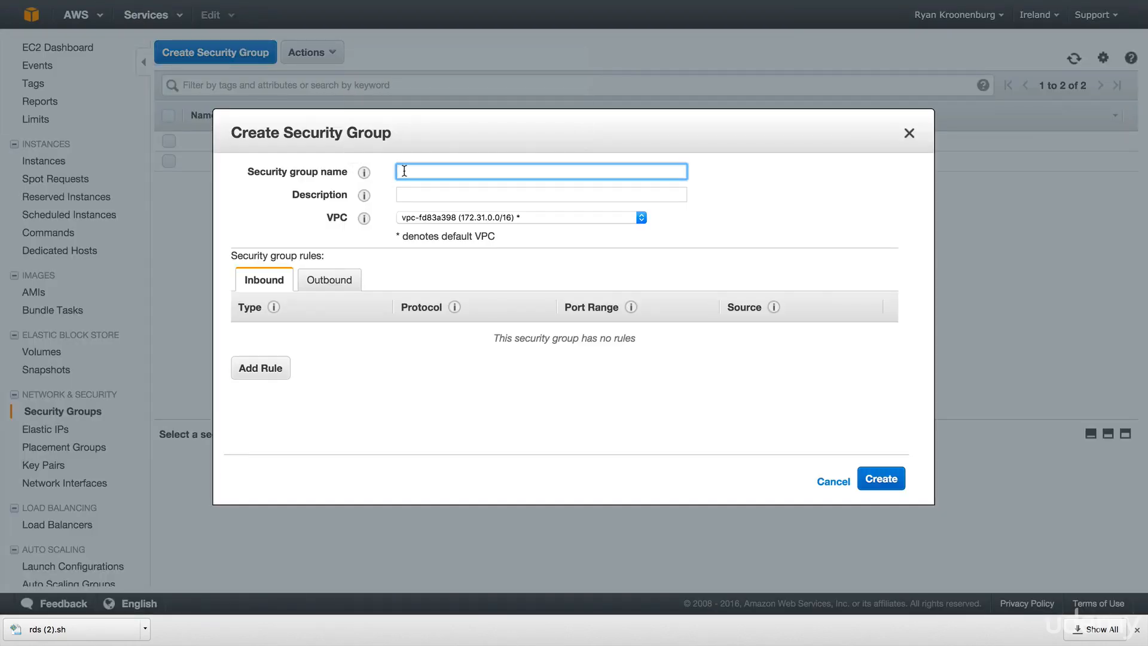
pyautogui.write('MyRDSSecurityGroup')
pyautogui.press('super+a')
pyautogui.press('super+c')
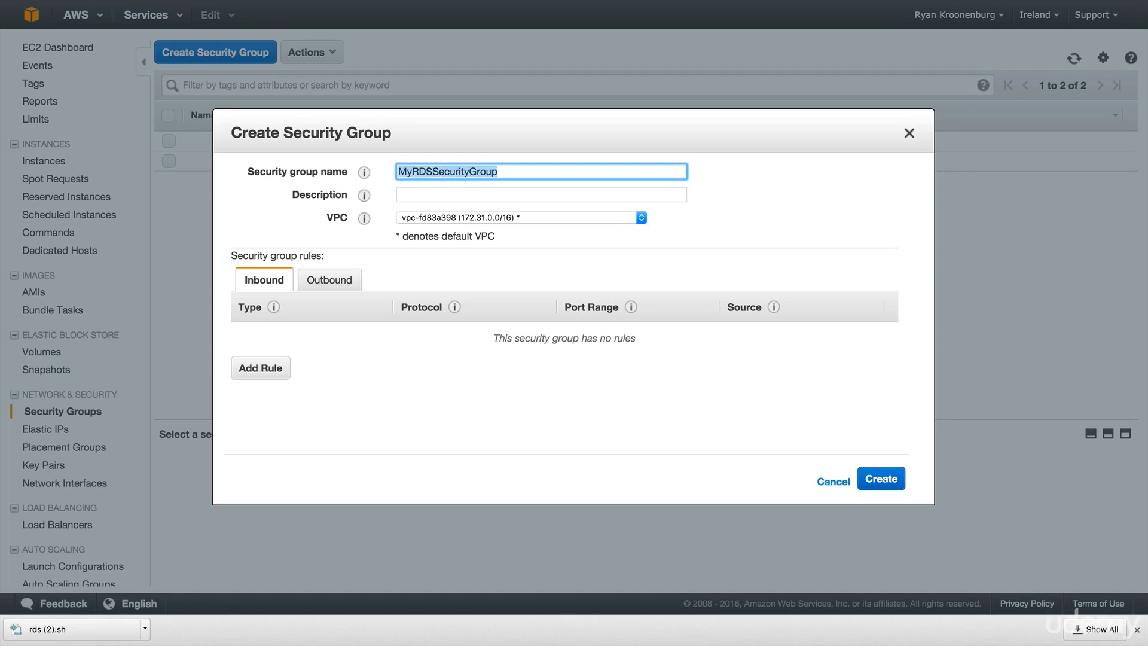
pyautogui.press('Tab')
pyautogui.press('super+v')
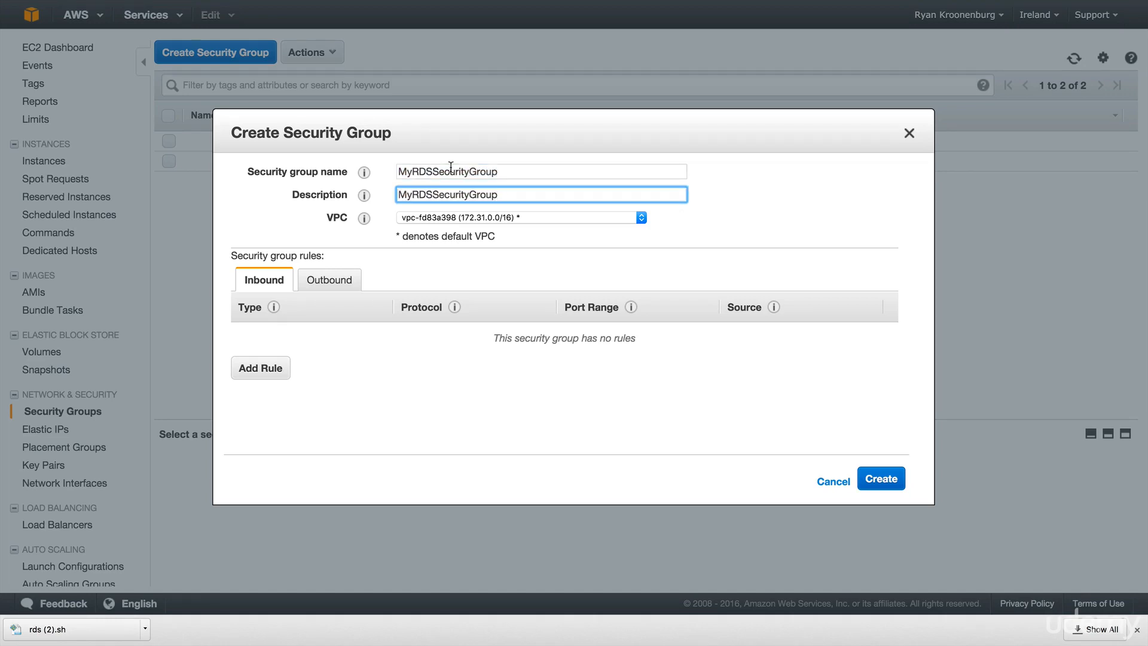
pyautogui.click(466, 262)
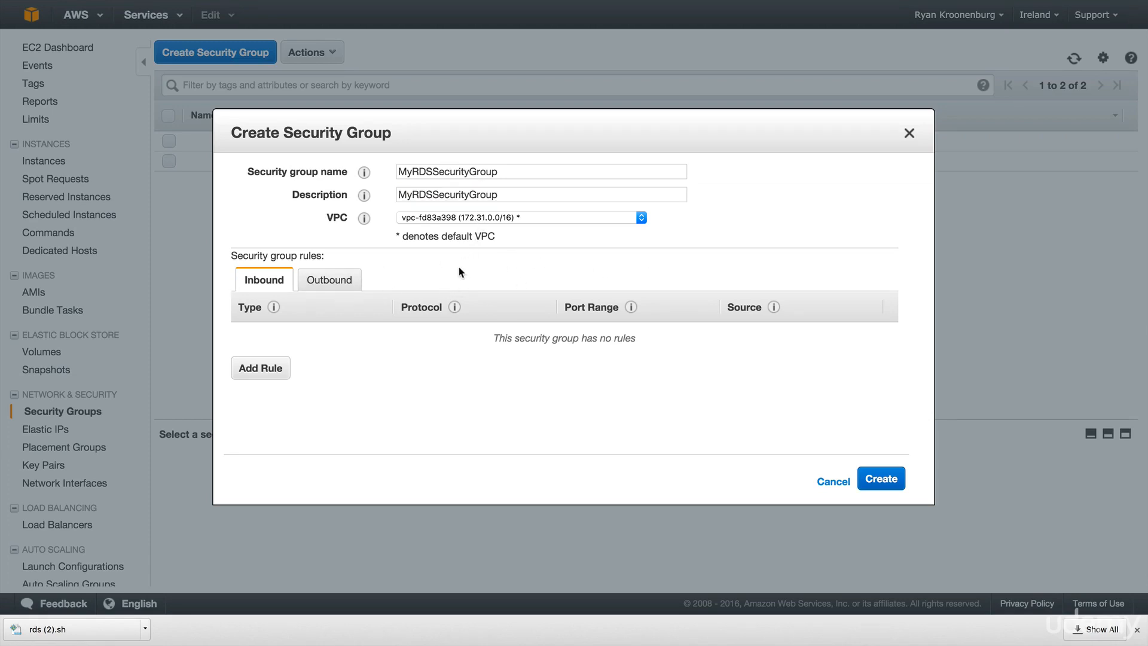
pyautogui.click(886, 478)
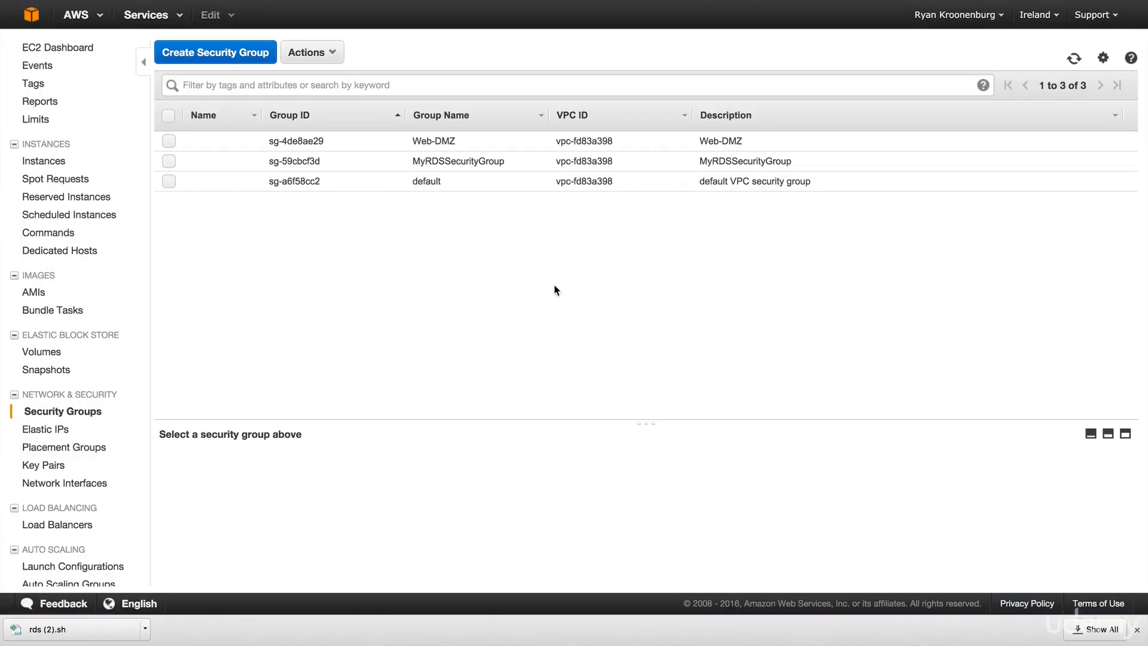
# - Open RDS from the services list, close the download shelf, and begin a new database launch
pyautogui.click(38, 25)
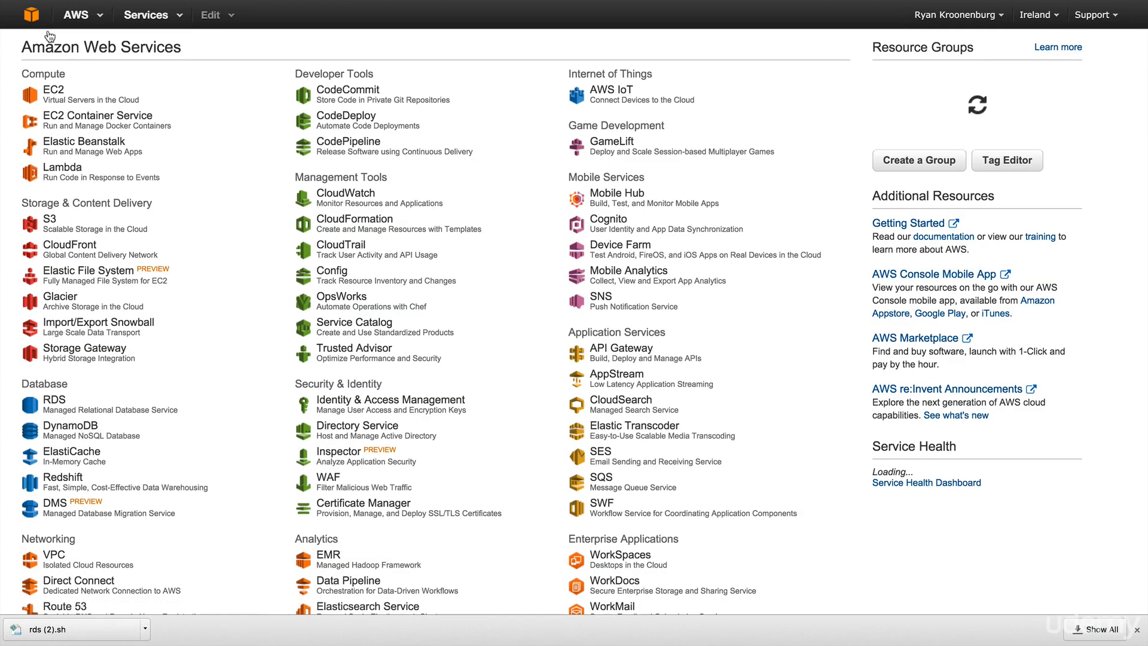
pyautogui.click(63, 405)
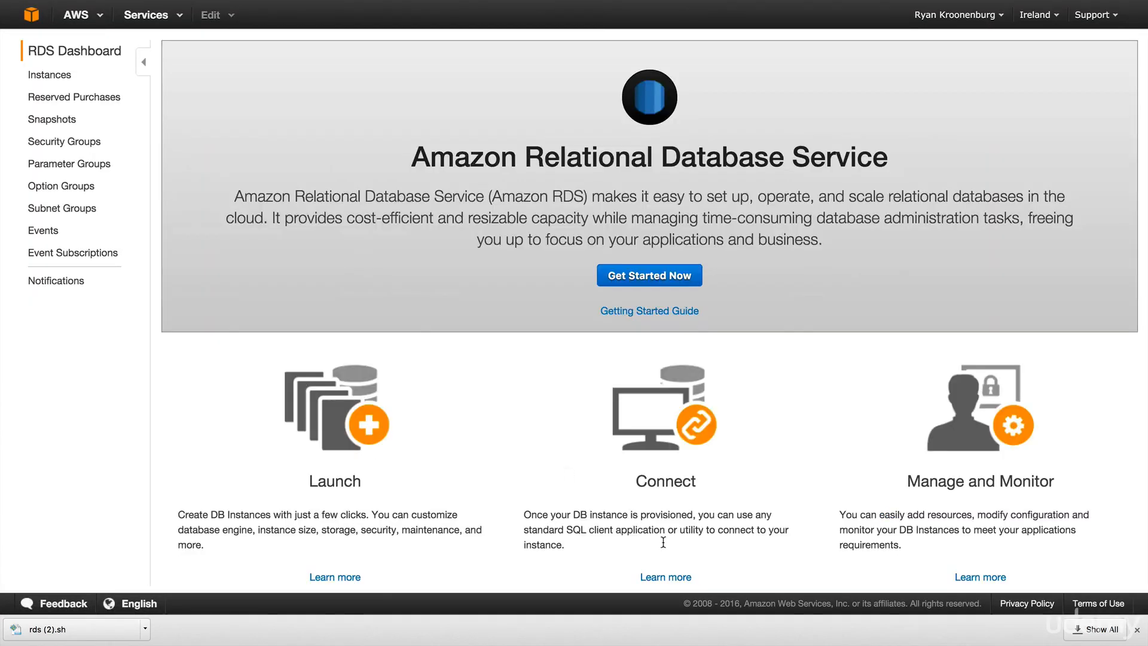
pyautogui.moveTo(988, 635)
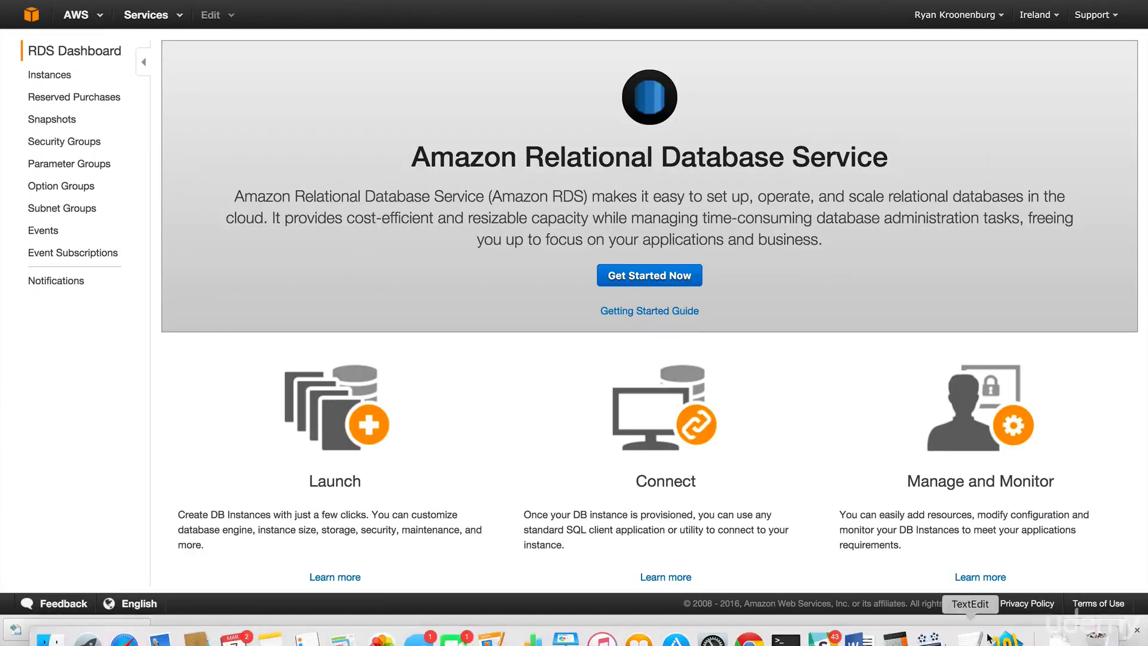
pyautogui.click(1135, 630)
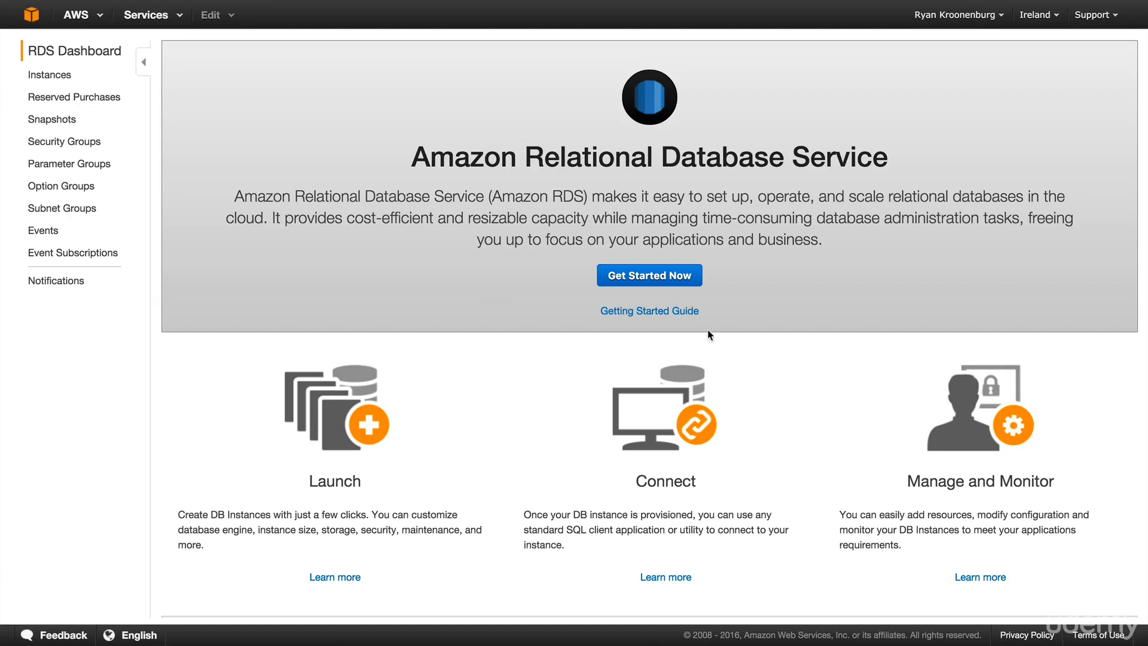
pyautogui.click(678, 280)
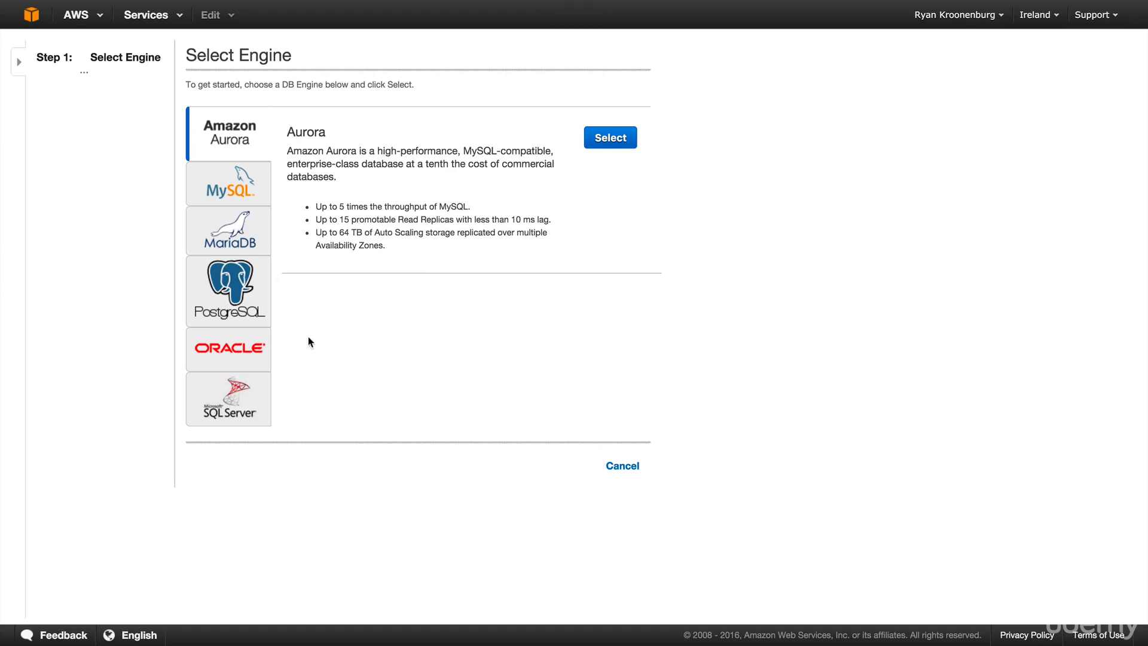
# - Select the MySQL engine with the Dev/Test option and advance to Specify DB Details
pyautogui.click(243, 199)
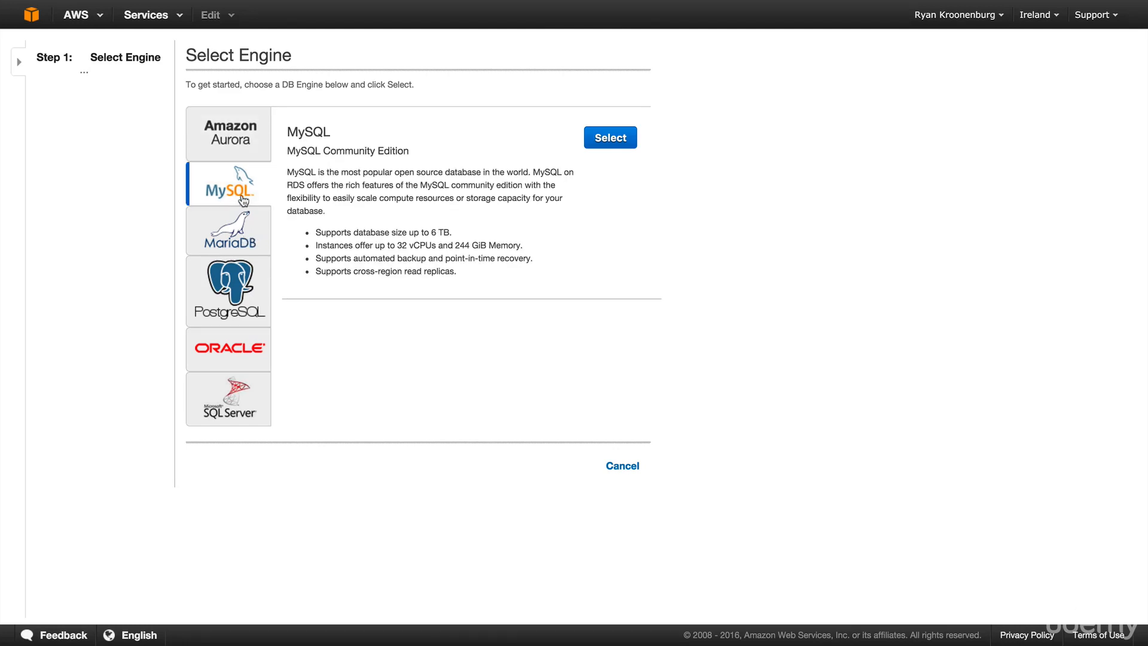
pyautogui.click(607, 143)
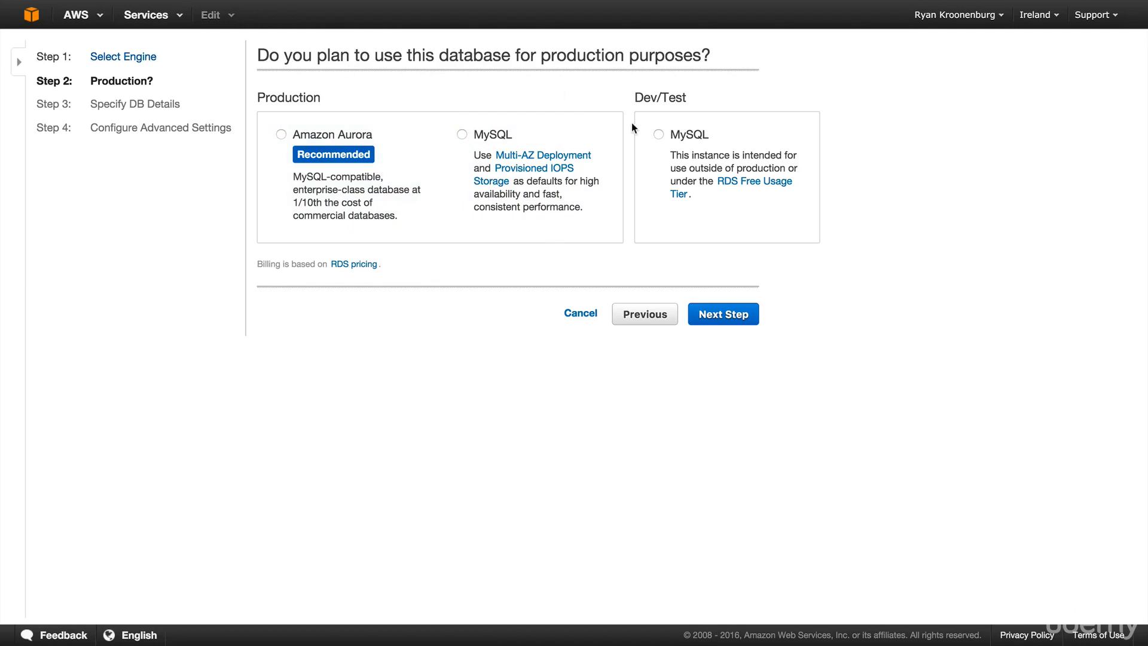
pyautogui.click(657, 137)
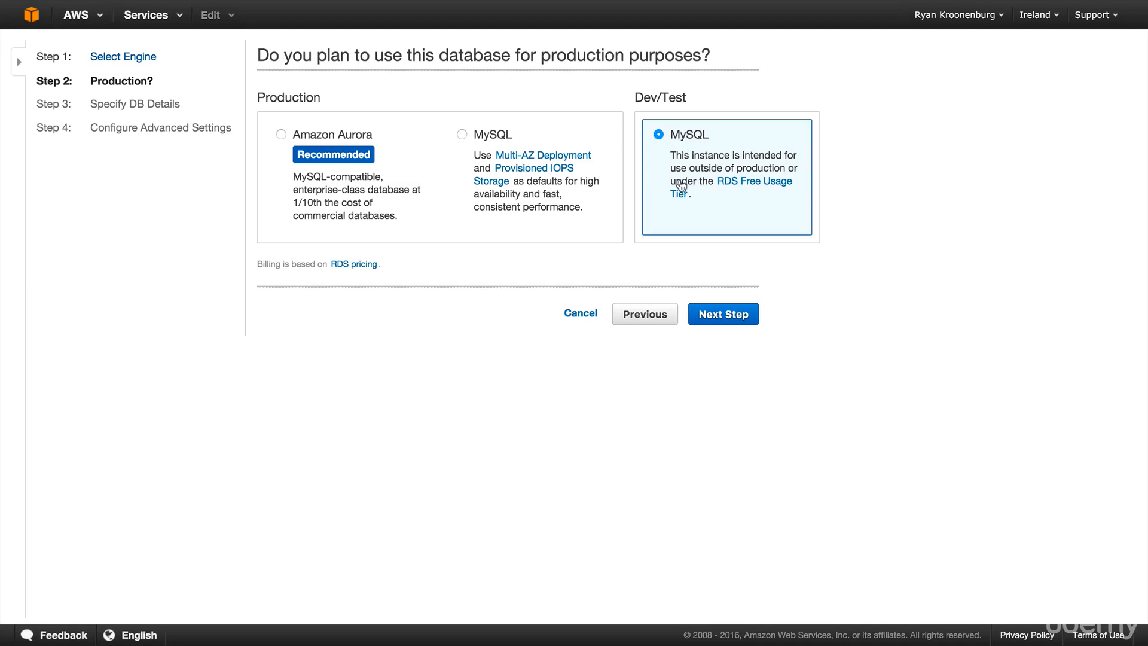
pyautogui.click(733, 309)
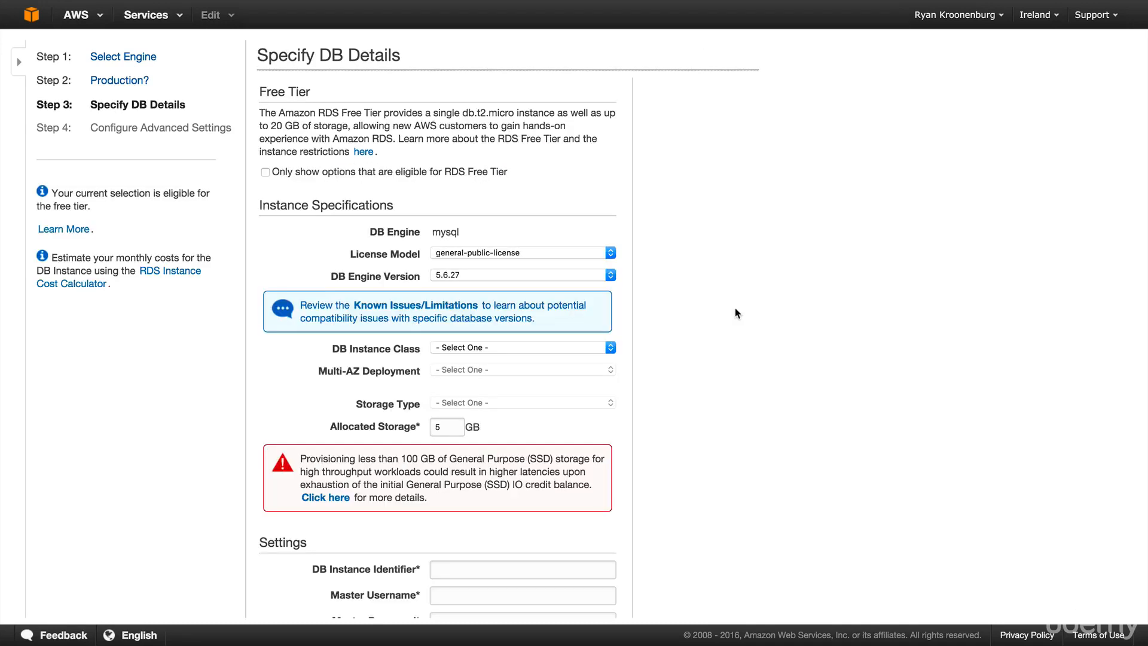
# - Choose db.t2.micro as the instance class and Multi-AZ deployment No, keeping General Purpose (SSD) storage
pyautogui.scroll(-2, 631, 350)
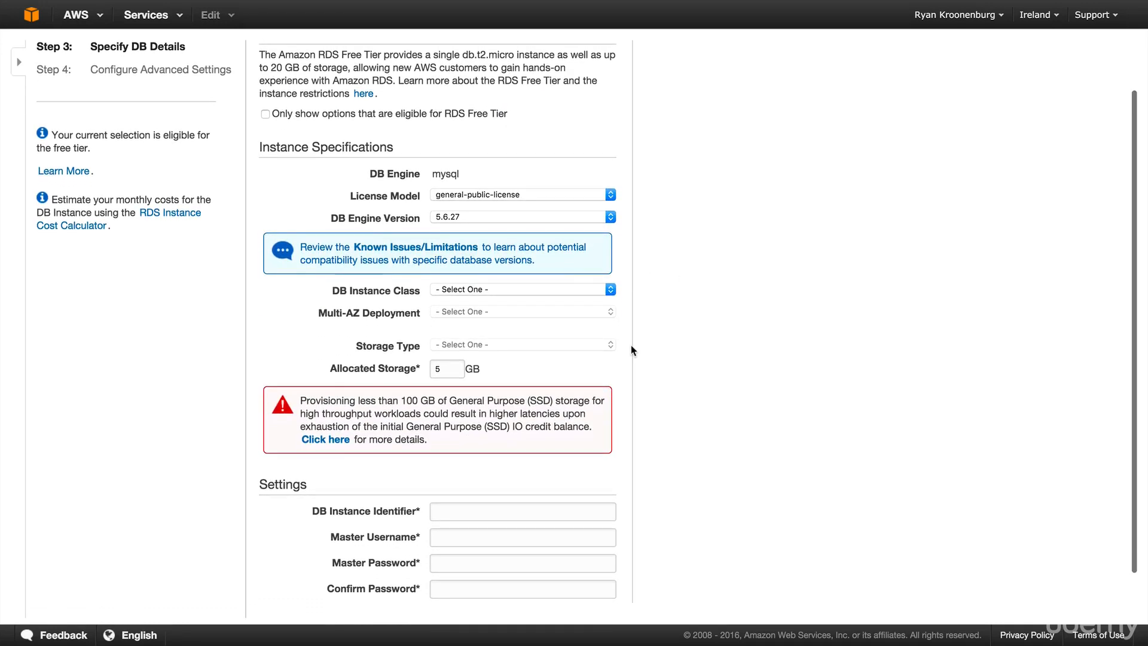
pyautogui.click(530, 289)
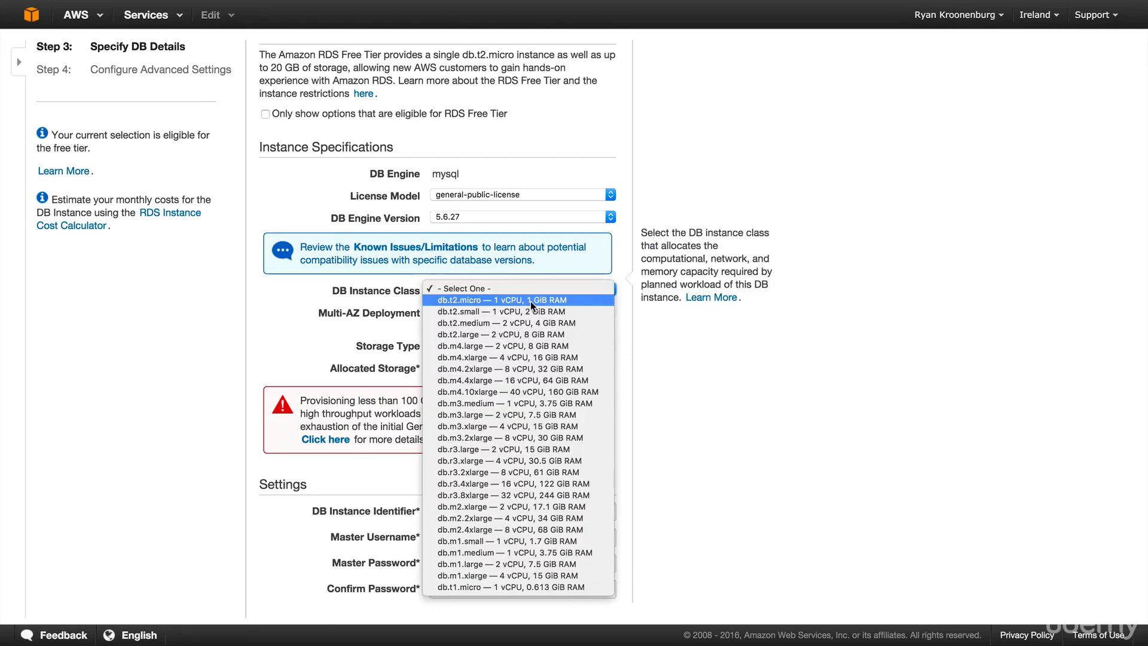
pyautogui.click(530, 301)
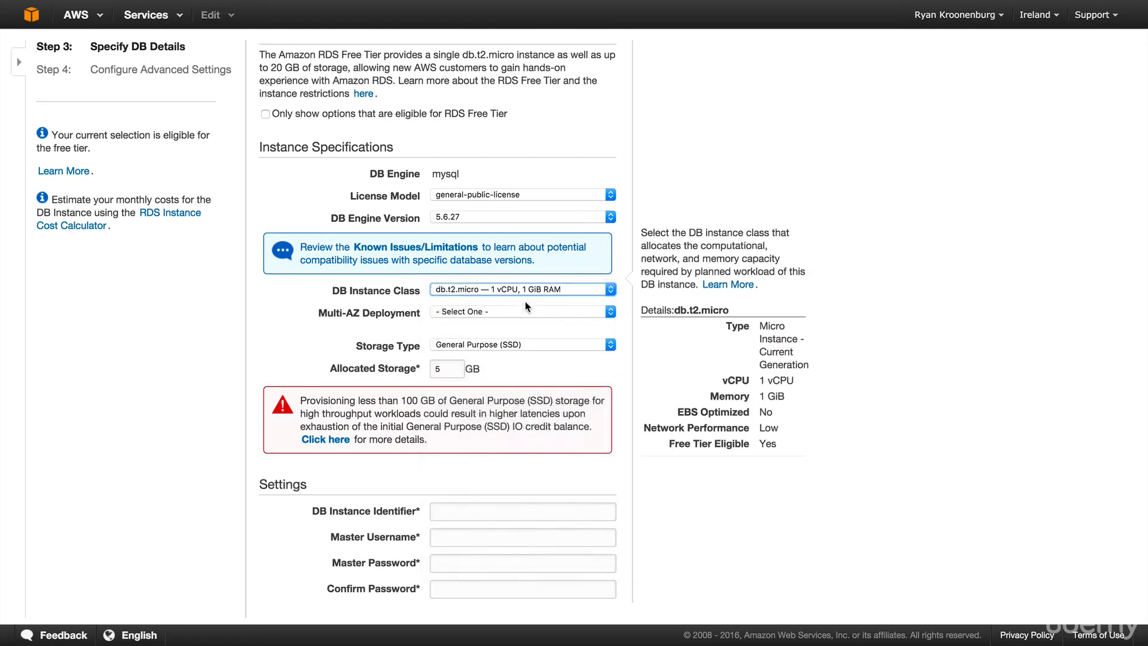
pyautogui.click(495, 314)
pyautogui.click(484, 326)
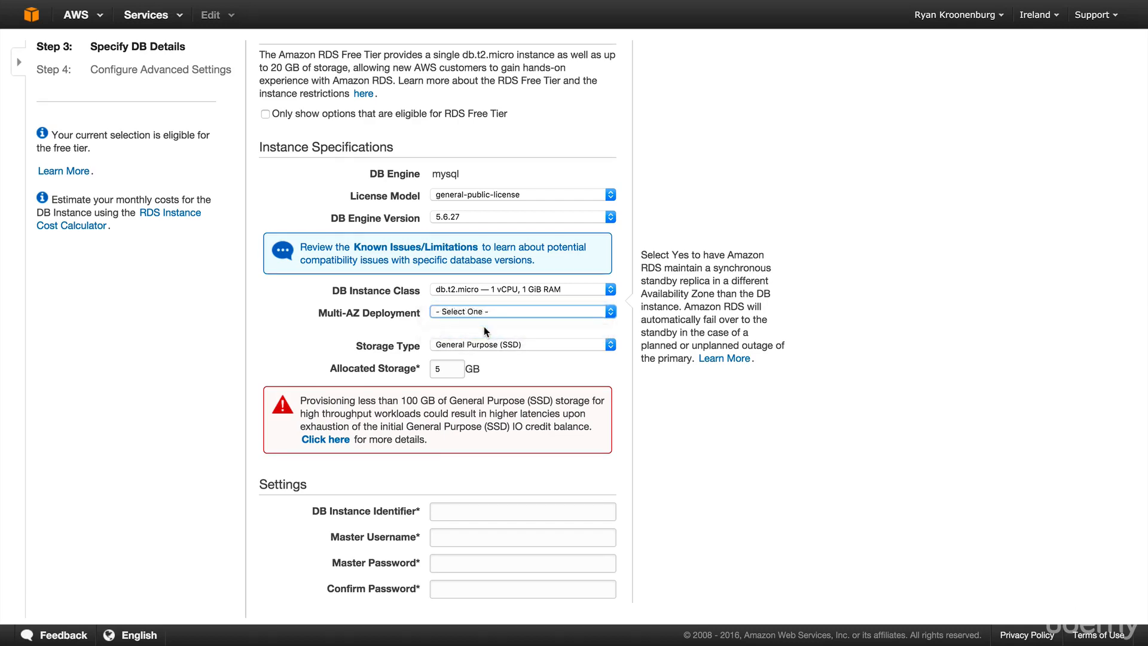
pyautogui.press('Tab')
pyautogui.scroll(-2, 481, 350)
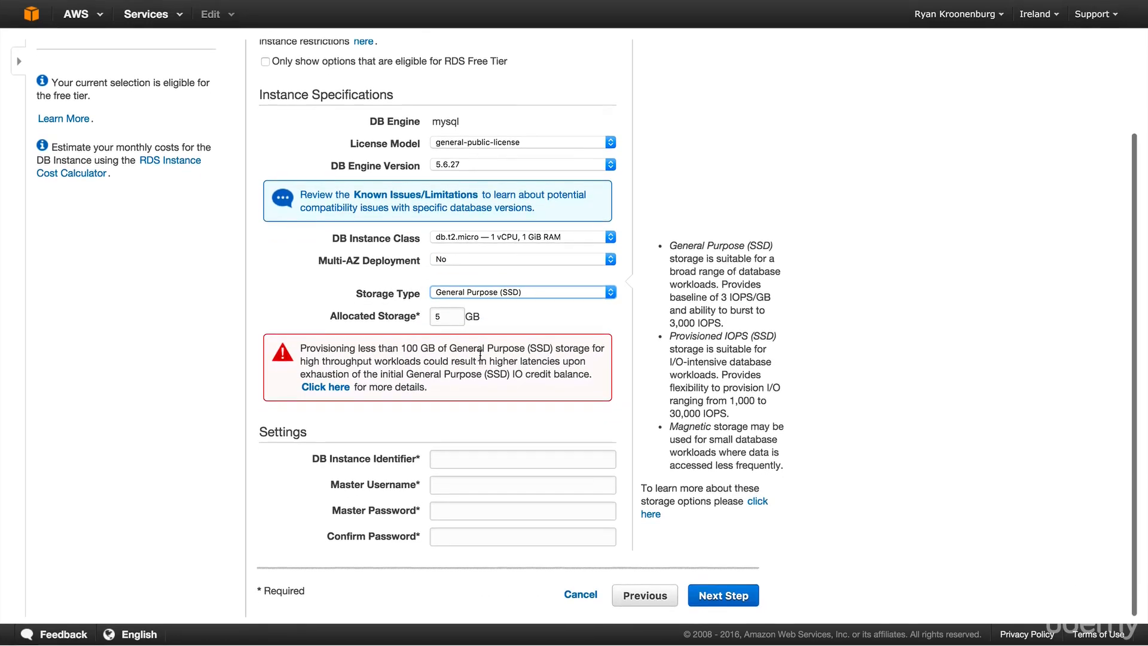
pyautogui.scroll(3, 480, 355)
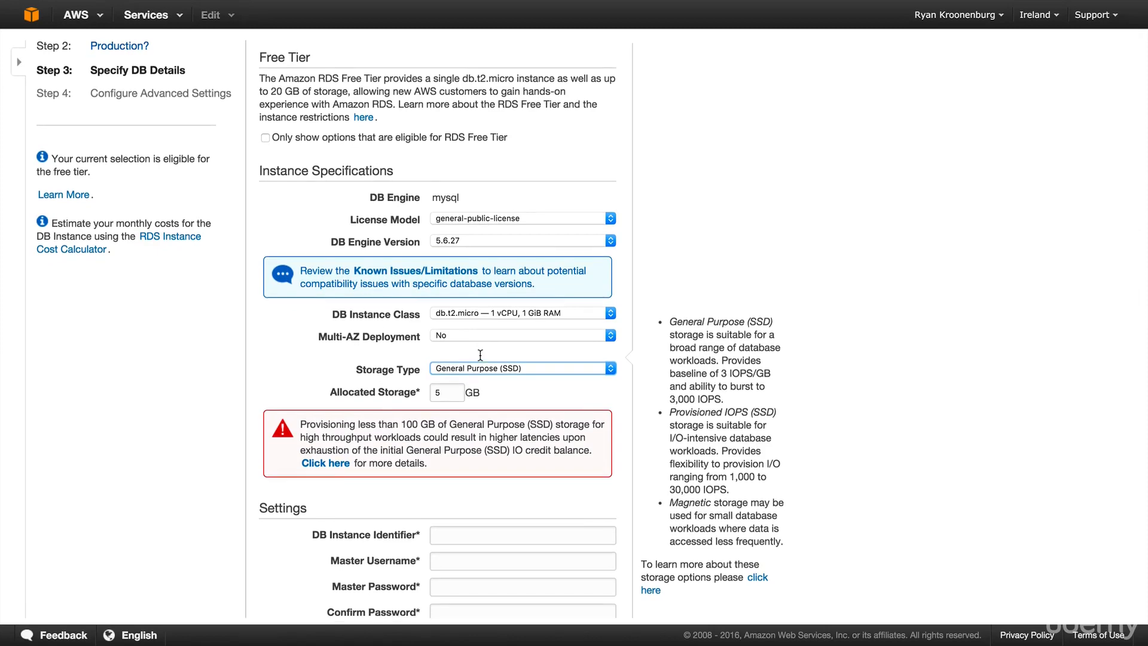
pyautogui.scroll(-3, 481, 355)
pyautogui.click(476, 457)
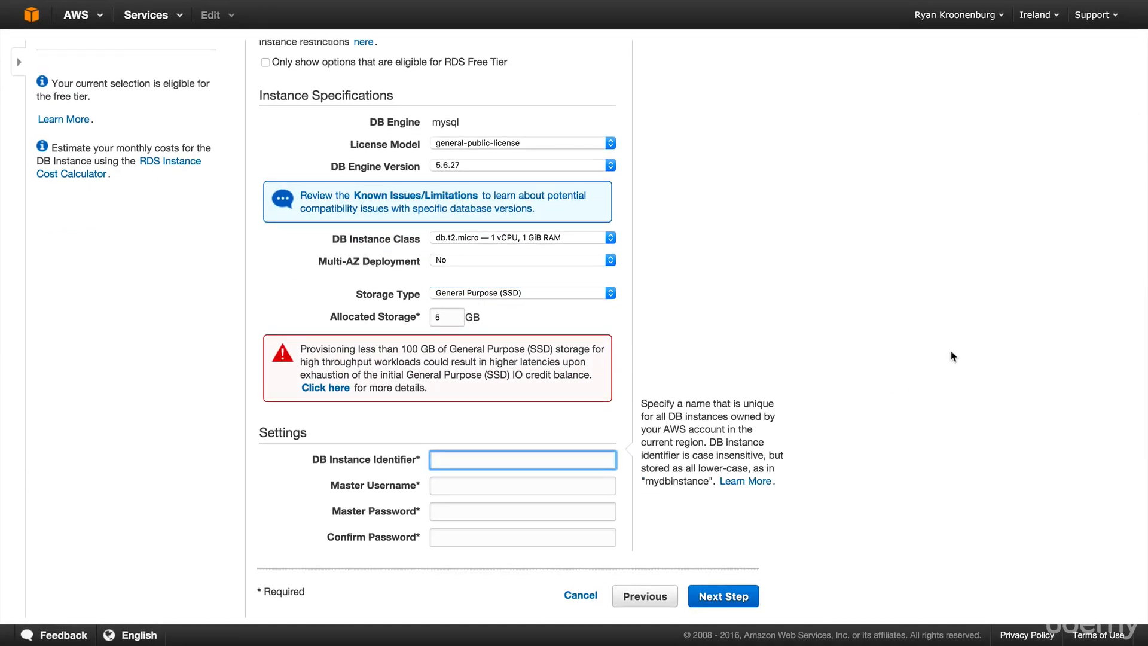
# - Enter DB instance identifier acloudguru, reuse it as master username, and fill in and confirm the master password
pyautogui.write('acloudguru')
pyautogui.press('super+a')
pyautogui.press('super+c')
pyautogui.press('Tab')
pyautogui.press('super+v')
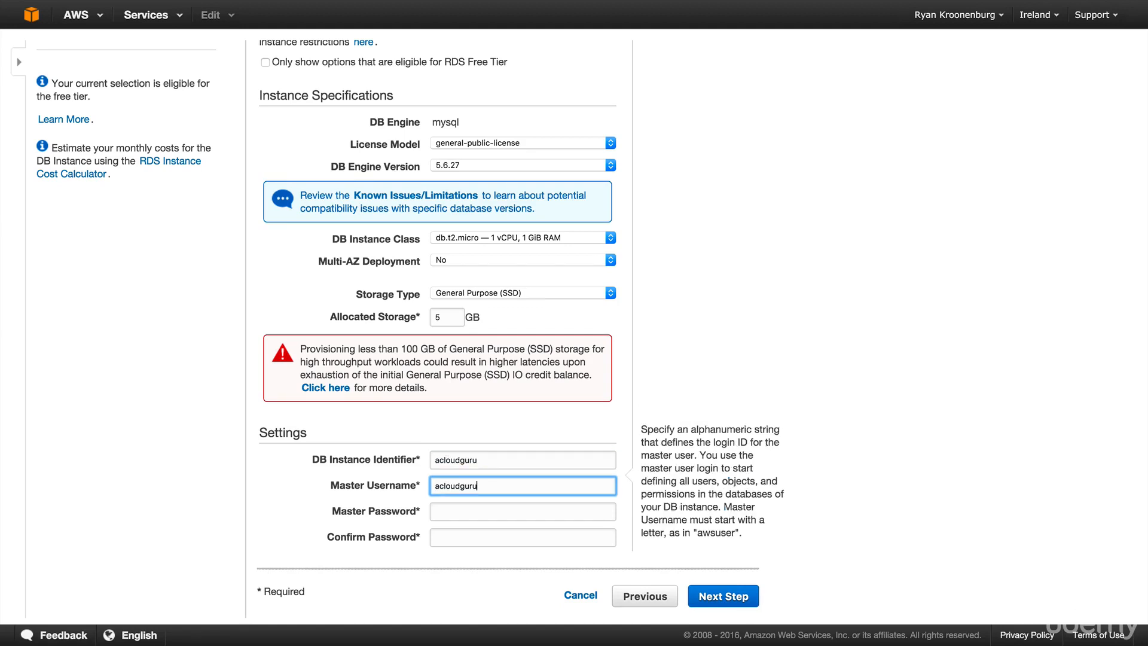
pyautogui.press('Tab')
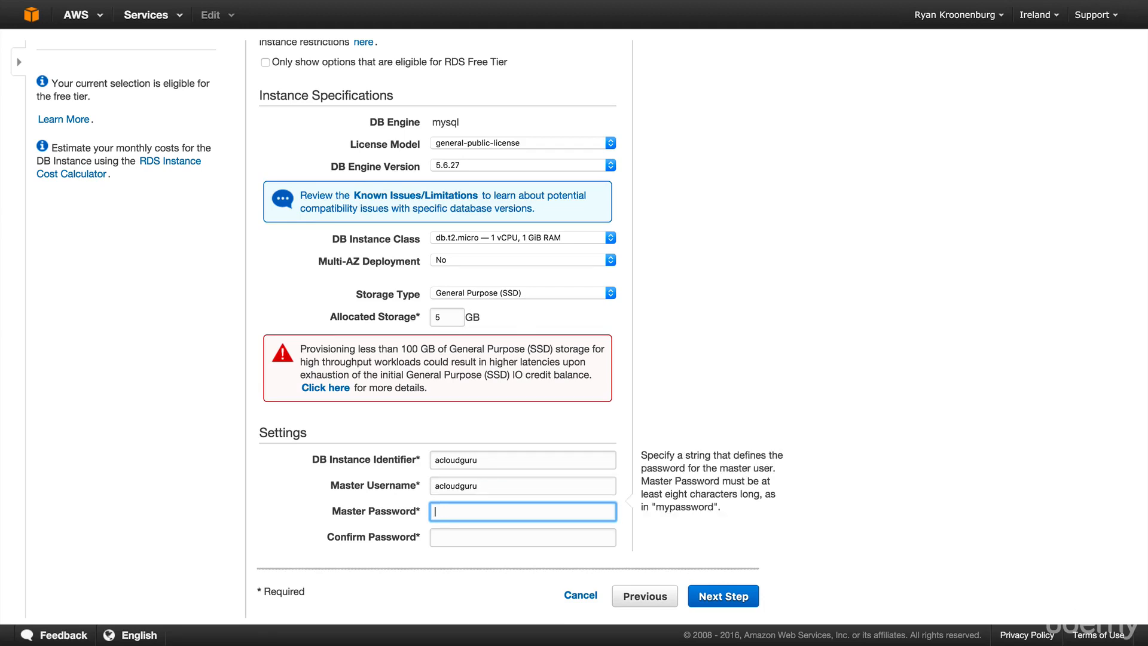
pyautogui.press('super+v')
pyautogui.press('Tab')
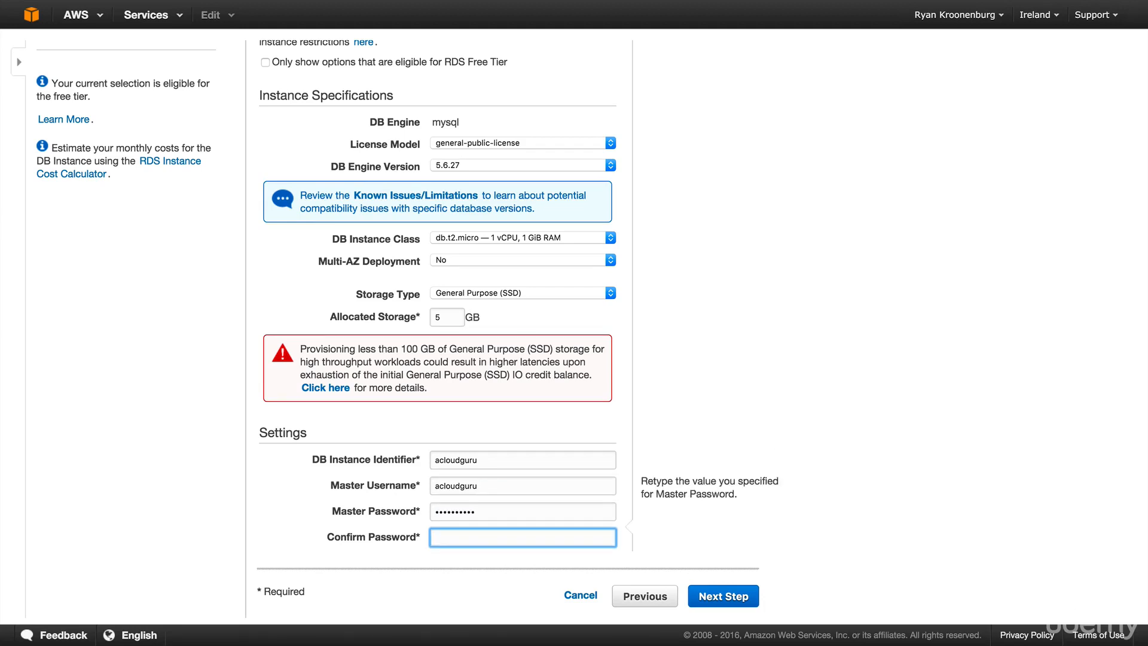
pyautogui.press('super+v')
# - Switch Multi-AZ deployment to Yes and back to No, then continue to the advanced settings
pyautogui.scroll(2, 919, 321)
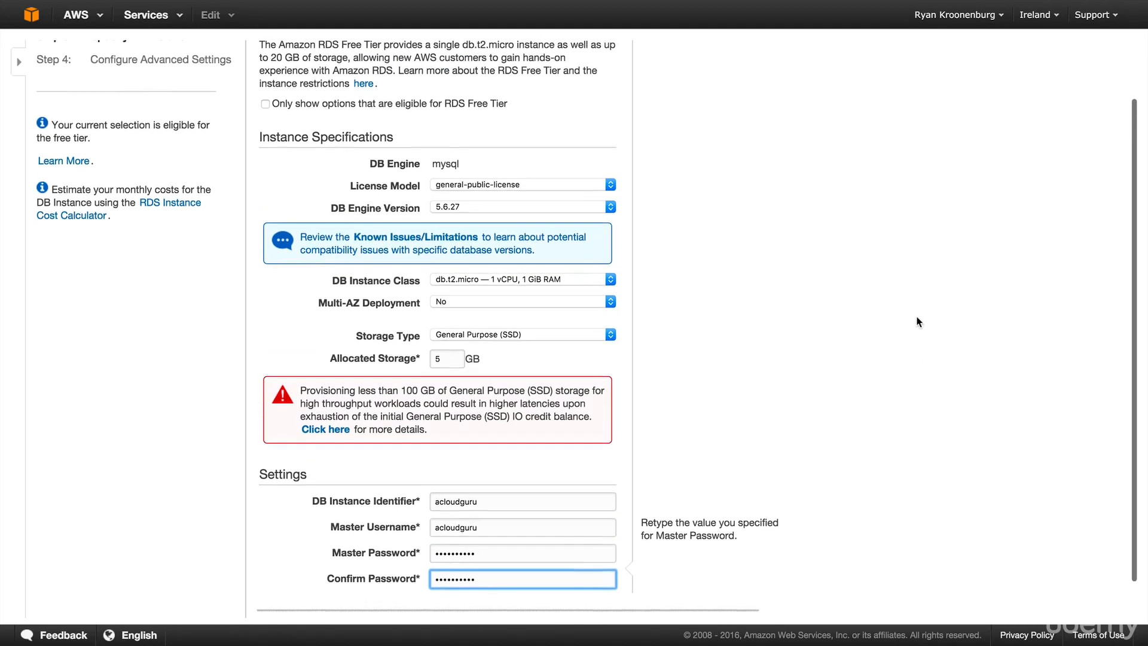
pyautogui.scroll(2, 919, 321)
pyautogui.scroll(-4, 918, 324)
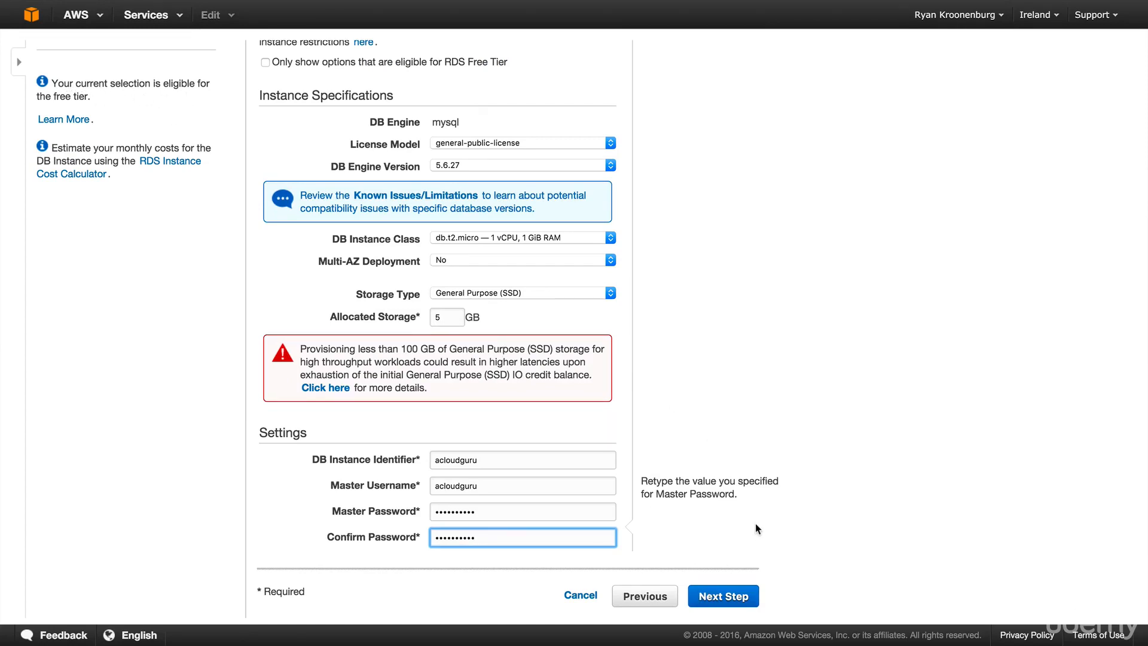
pyautogui.scroll(1, 755, 529)
pyautogui.click(444, 286)
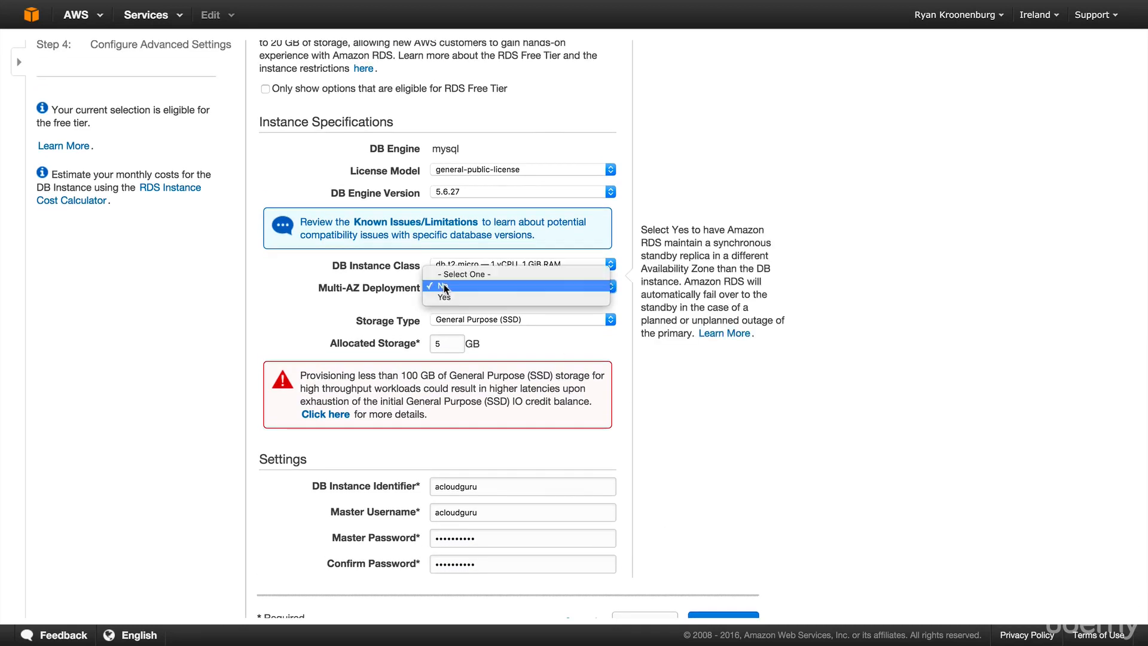
pyautogui.click(454, 297)
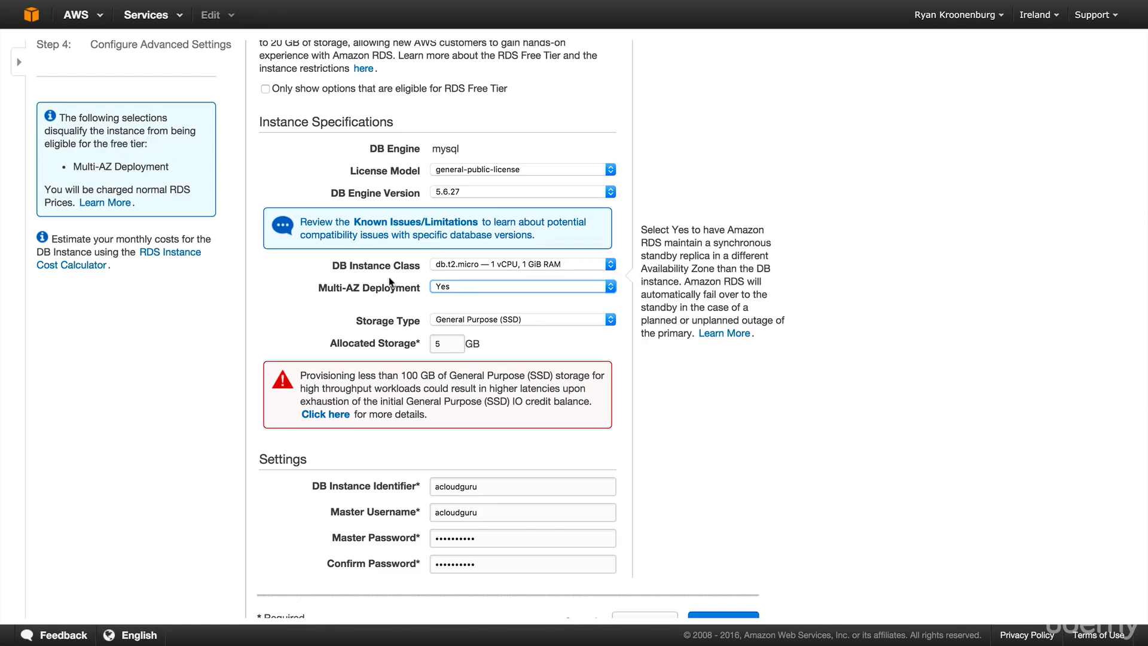
pyautogui.click(455, 285)
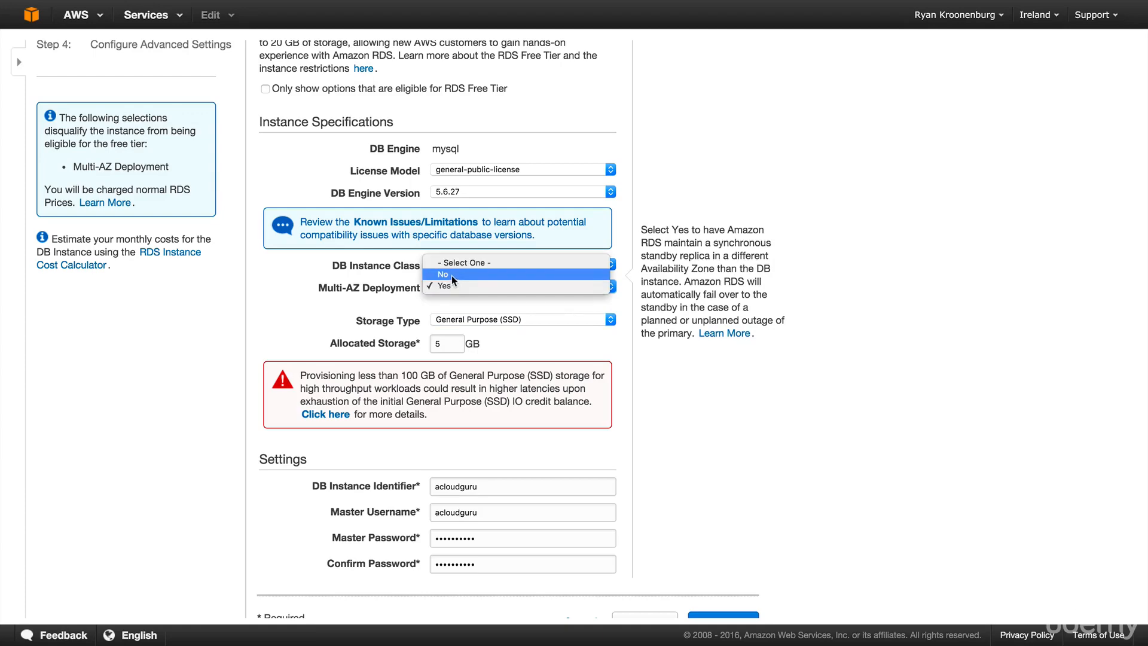
pyautogui.click(453, 274)
pyautogui.scroll(-1, 598, 448)
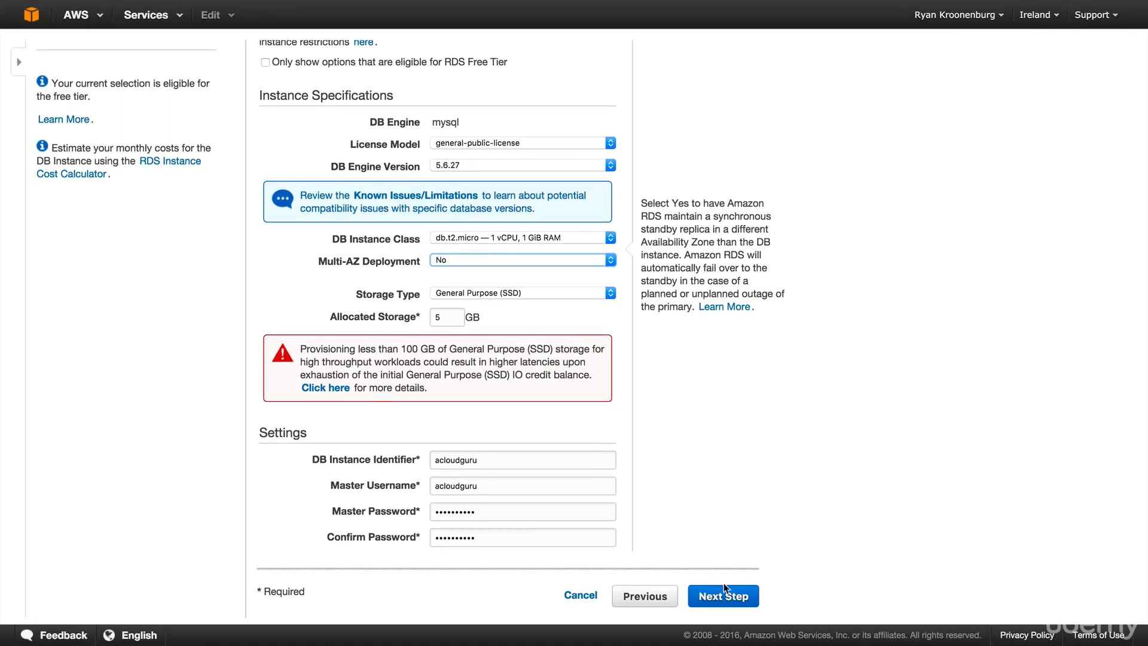
pyautogui.click(726, 592)
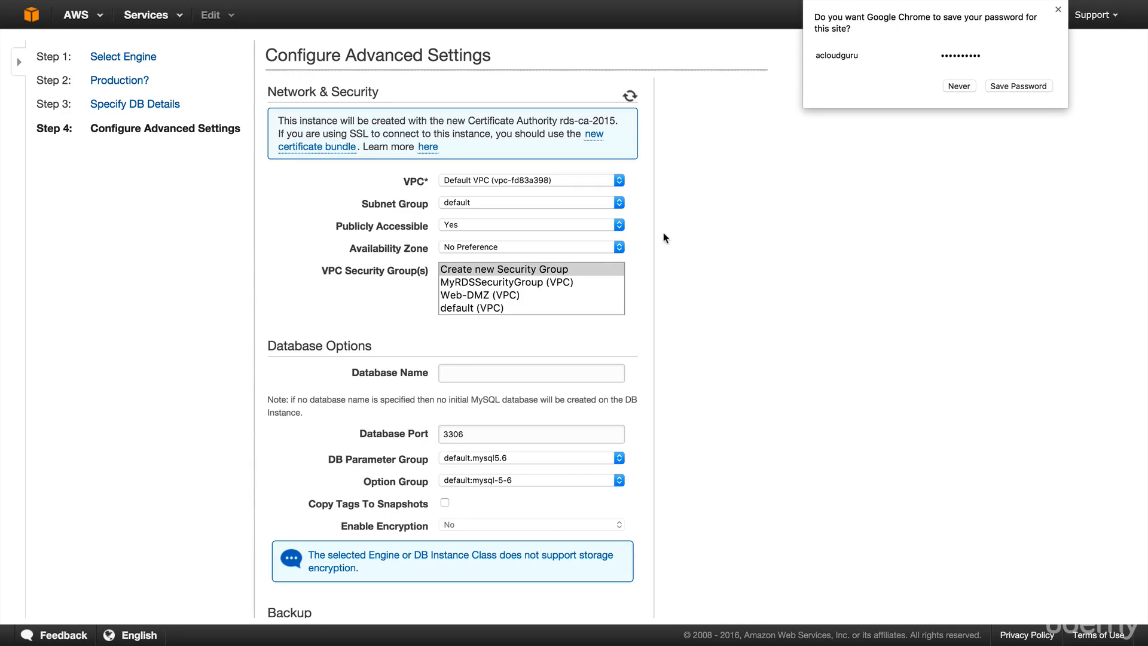
# - Review the VPC settings, set Publicly Accessible to No, and select the MyRDSSecurityGroup (VPC) security group
pyautogui.click(524, 182)
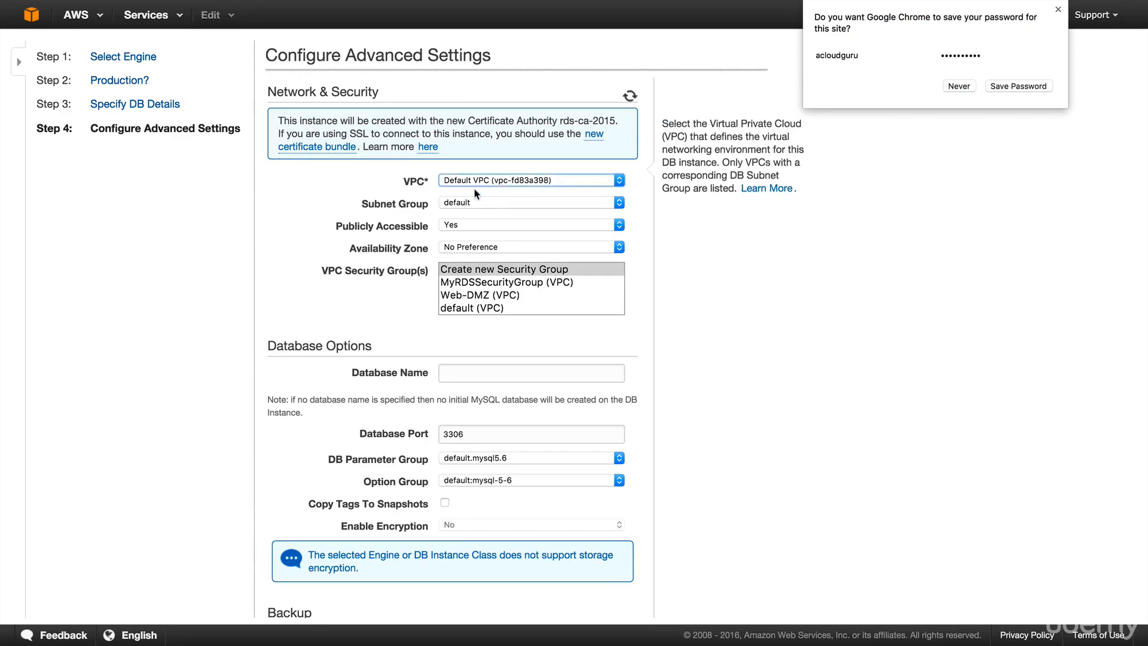
pyautogui.click(442, 230)
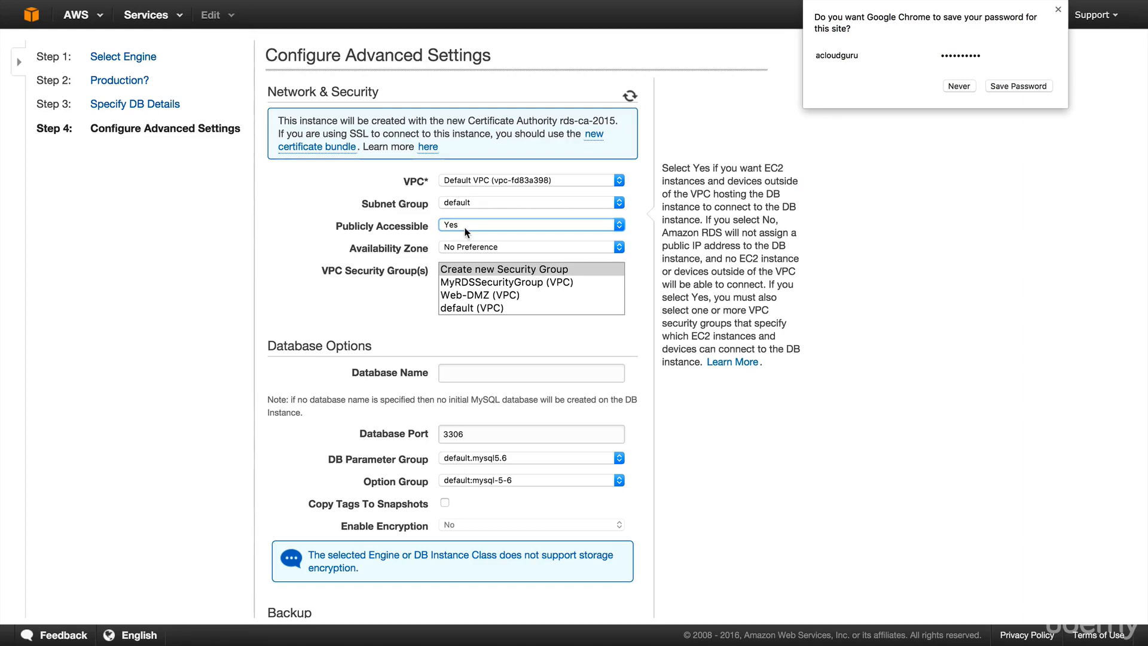
pyautogui.click(465, 227)
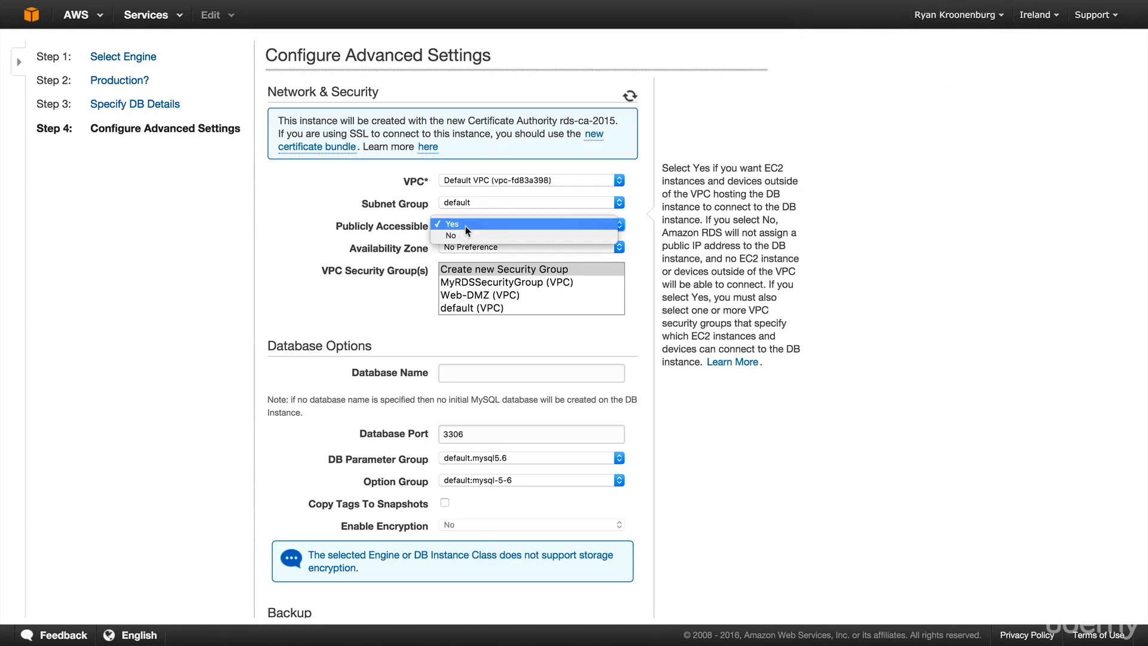
pyautogui.click(468, 235)
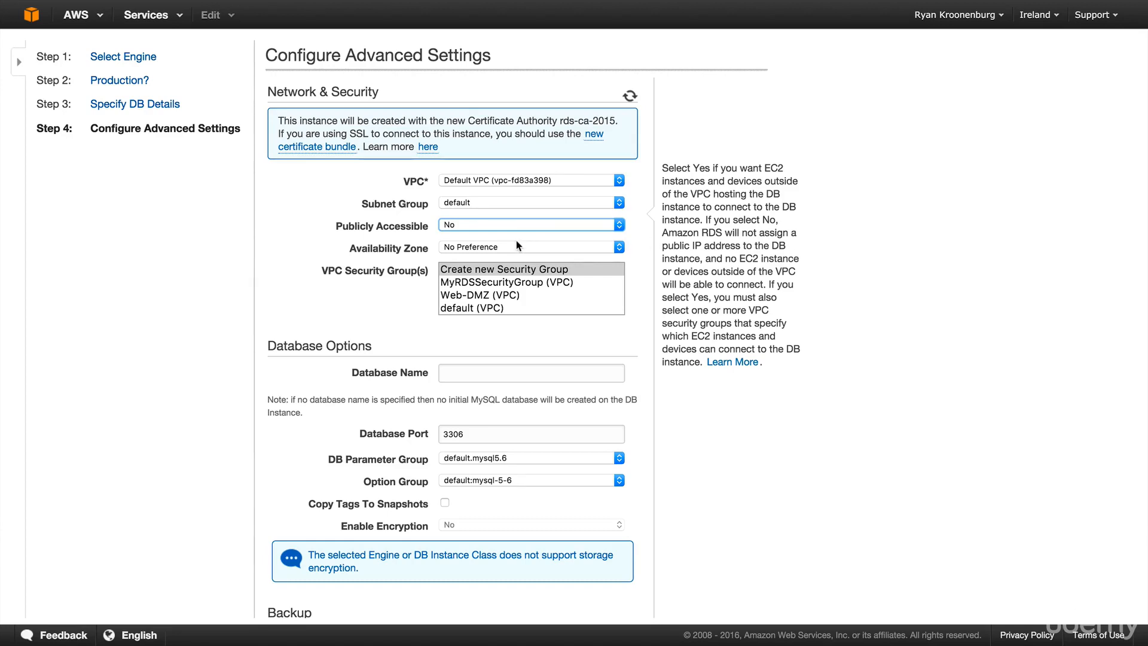
pyautogui.click(525, 243)
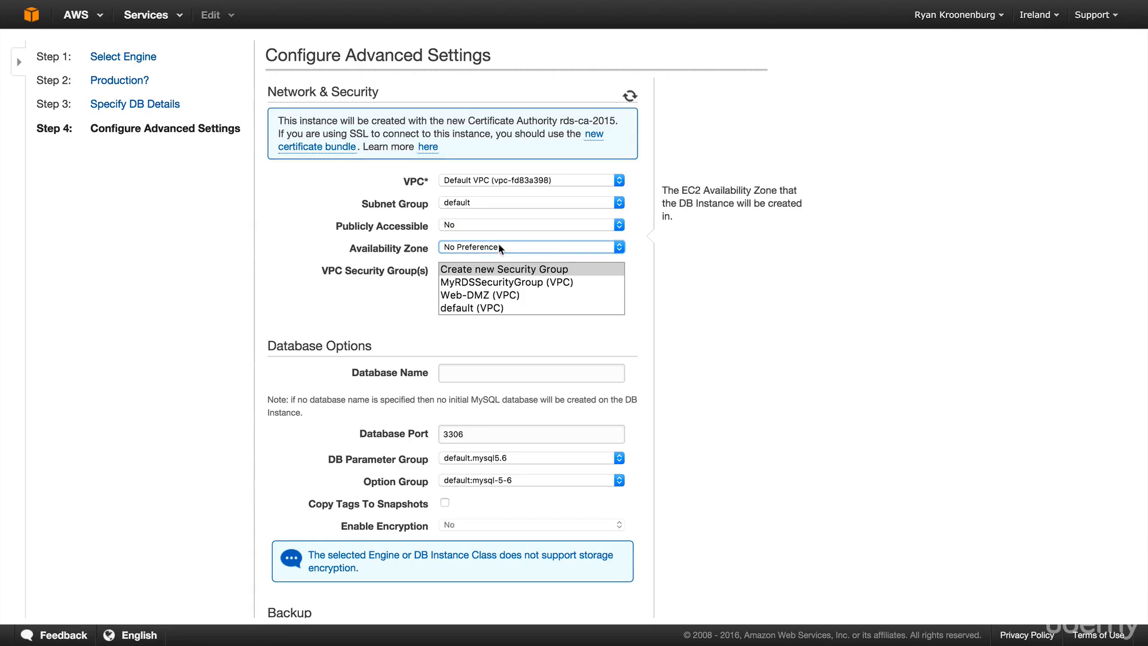
pyautogui.click(485, 270)
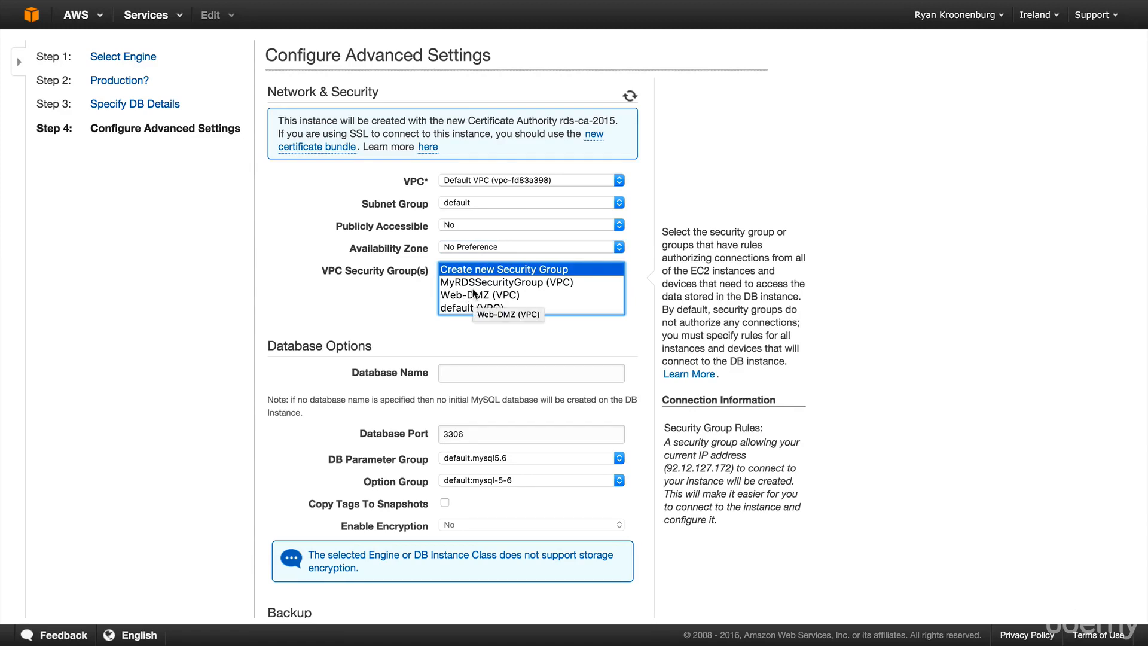
pyautogui.click(517, 284)
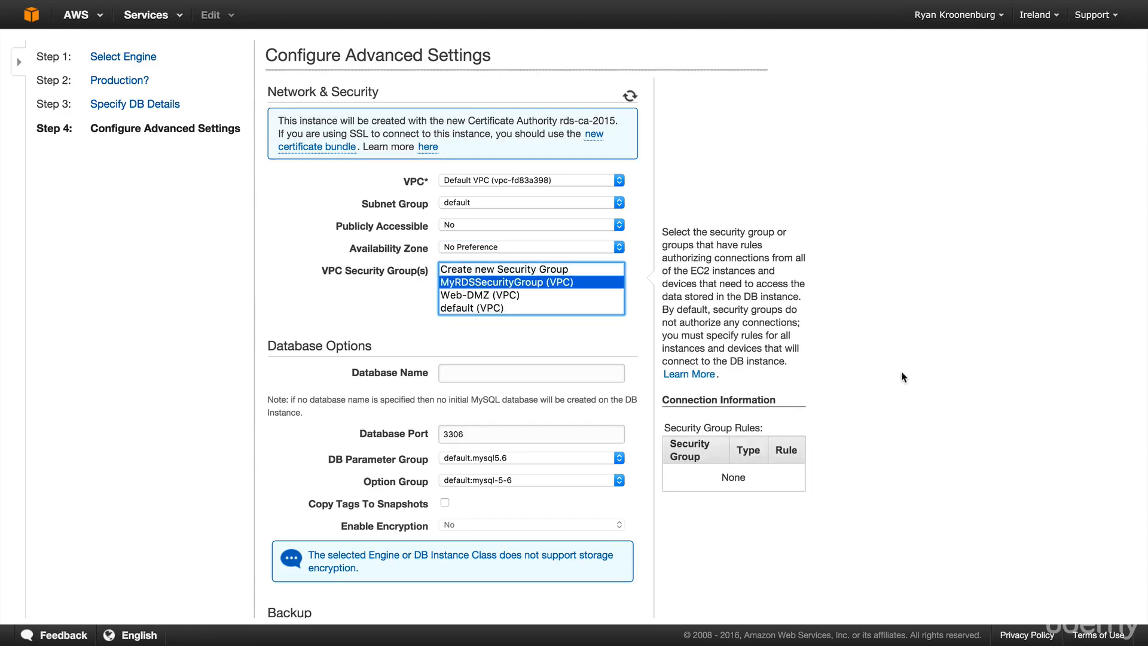
pyautogui.scroll(-1, 903, 377)
# - Enter acloudguru as the database name, check the 7-day backup retention, and launch the DB instance
pyautogui.click(471, 344)
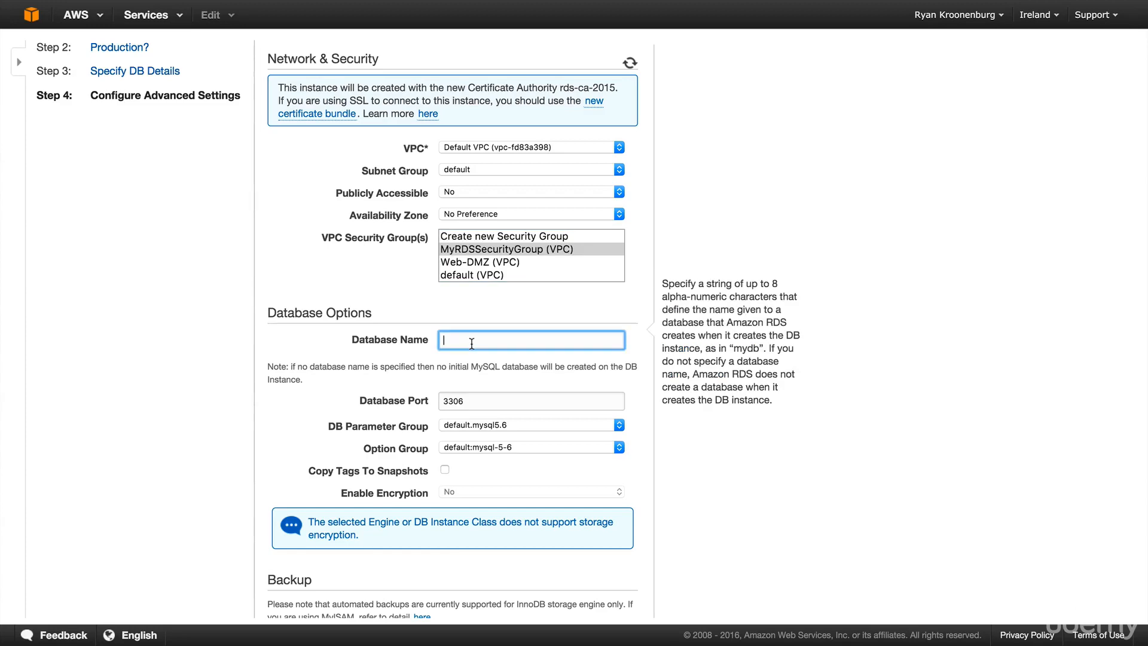
pyautogui.write('acloudguru')
pyautogui.scroll(-3, 830, 383)
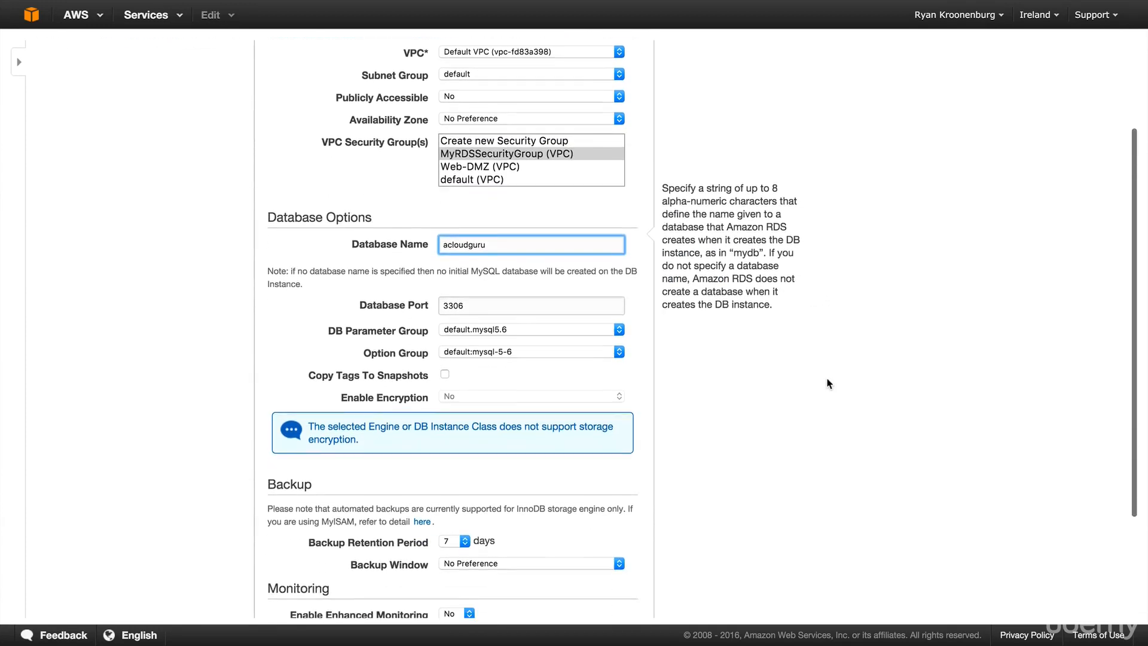
pyautogui.scroll(-1, 829, 382)
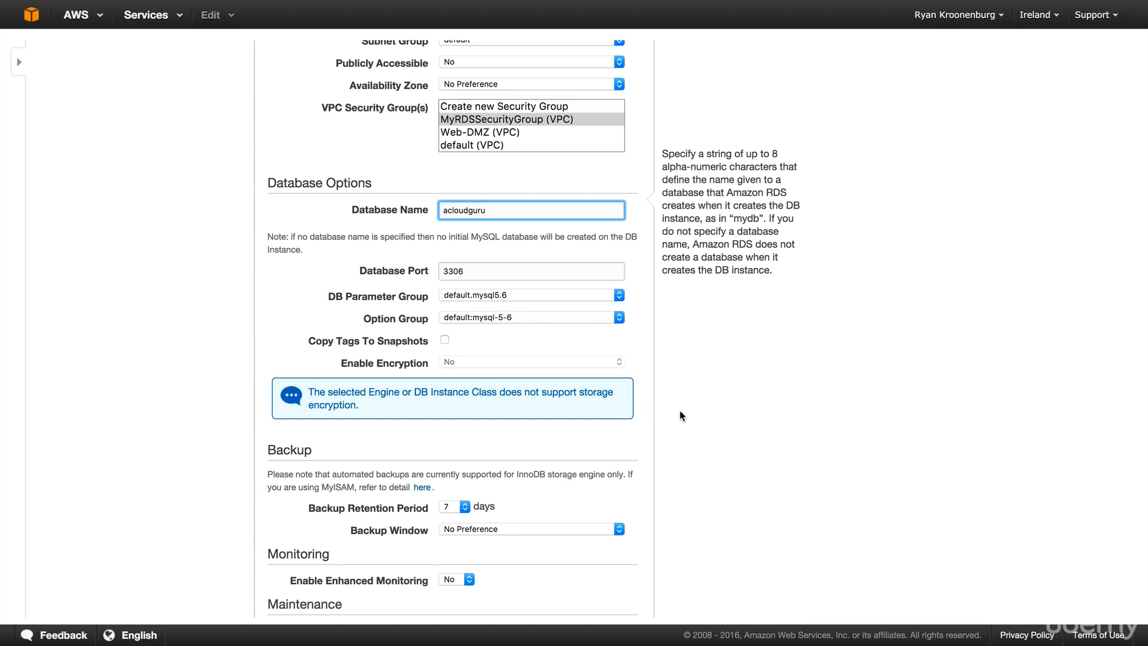
pyautogui.scroll(-5, 794, 400)
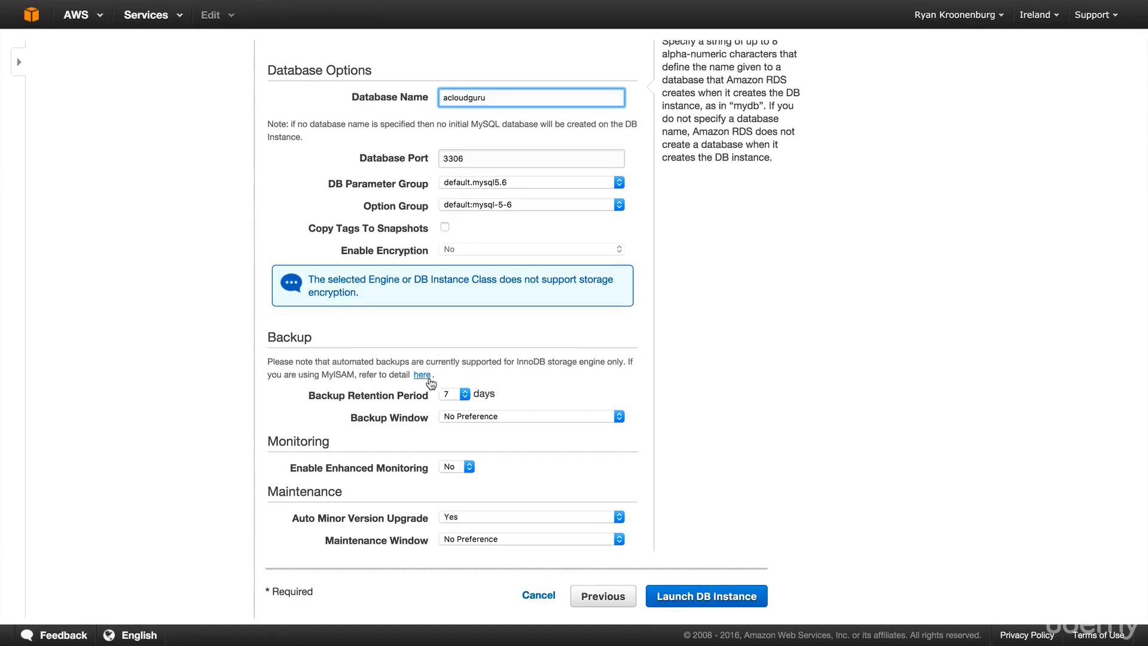
pyautogui.click(465, 399)
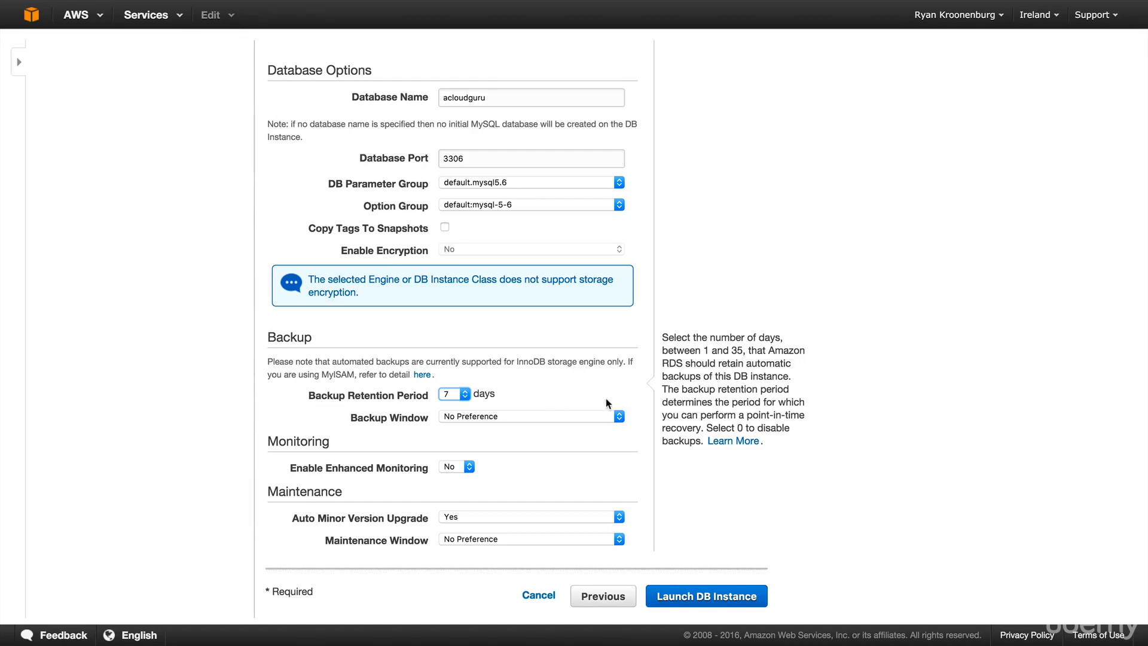
pyautogui.scroll(5, 811, 492)
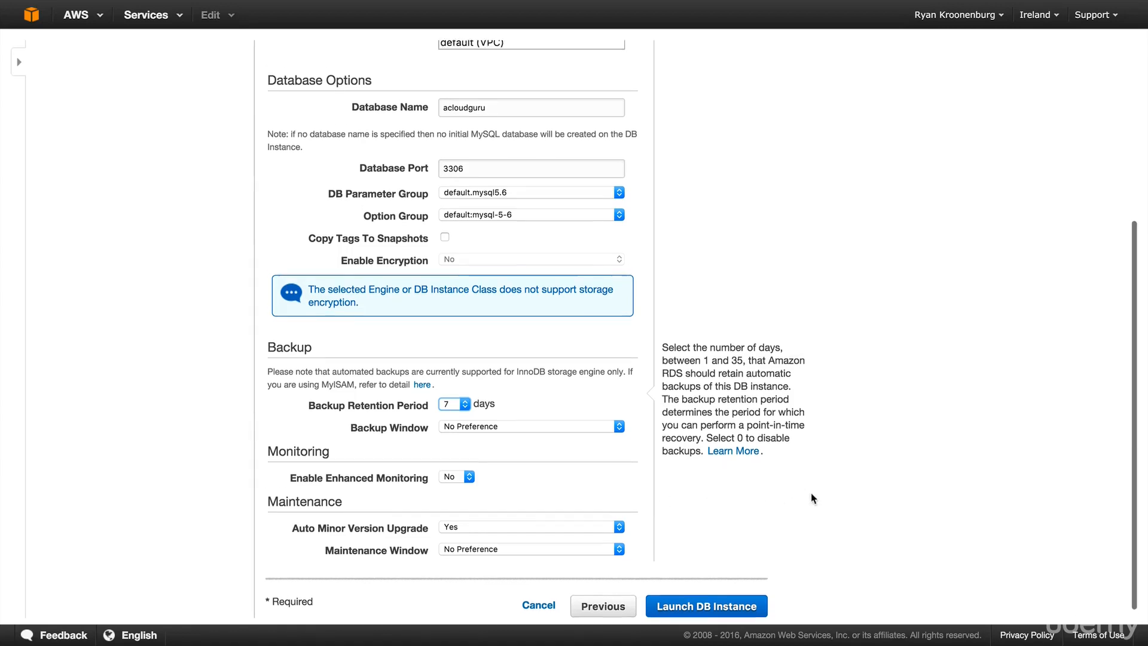
pyautogui.scroll(-5, 811, 493)
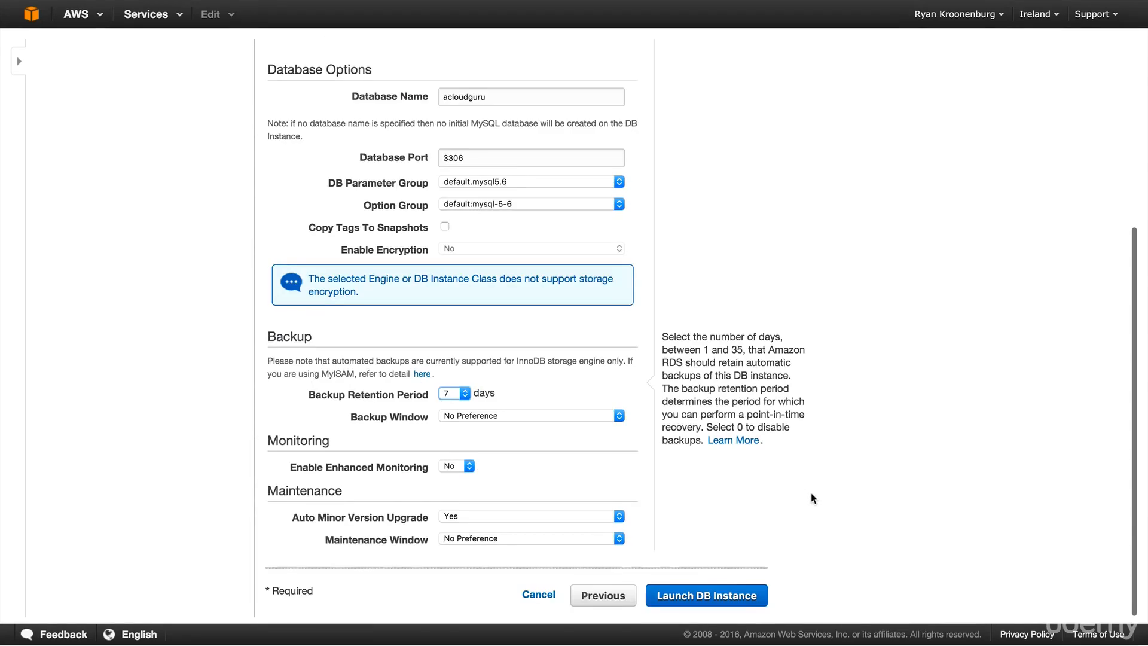
pyautogui.click(726, 596)
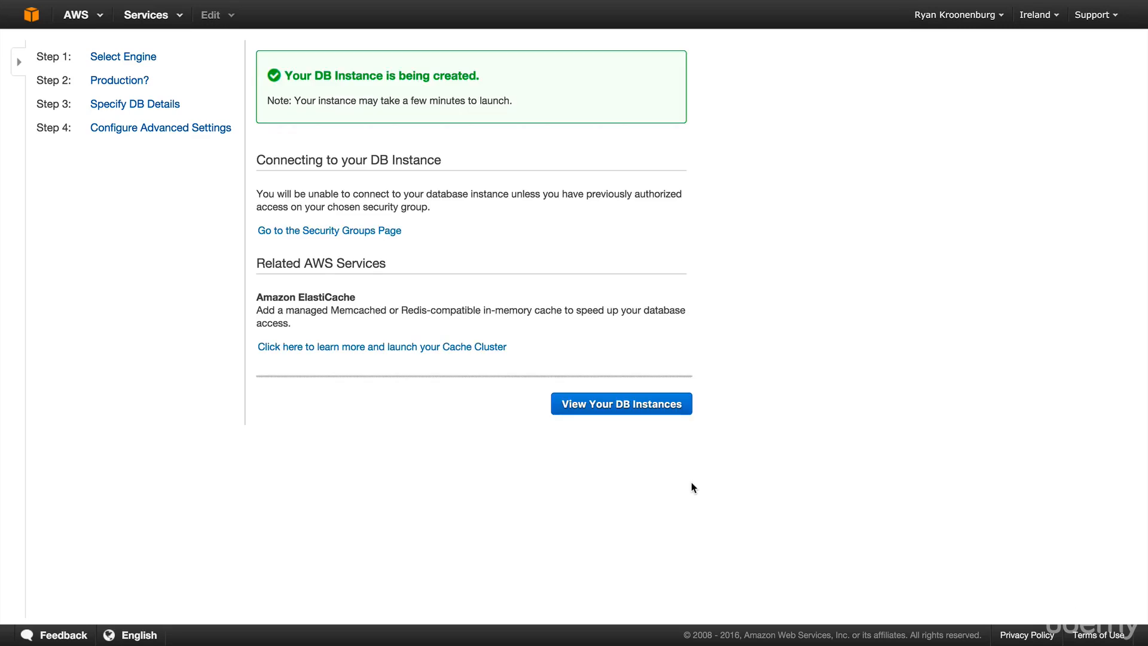
# - Check the DB instances list, then open EC2 running instances and select web1's public IP 52.48.245.19
pyautogui.click(635, 405)
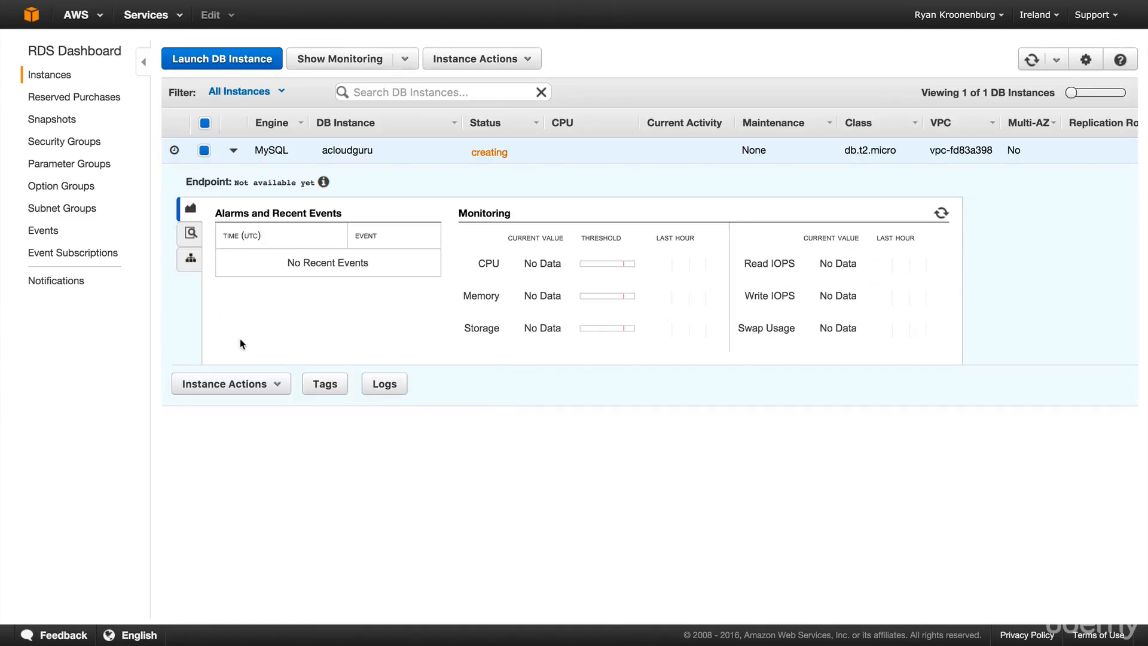
pyautogui.click(32, 19)
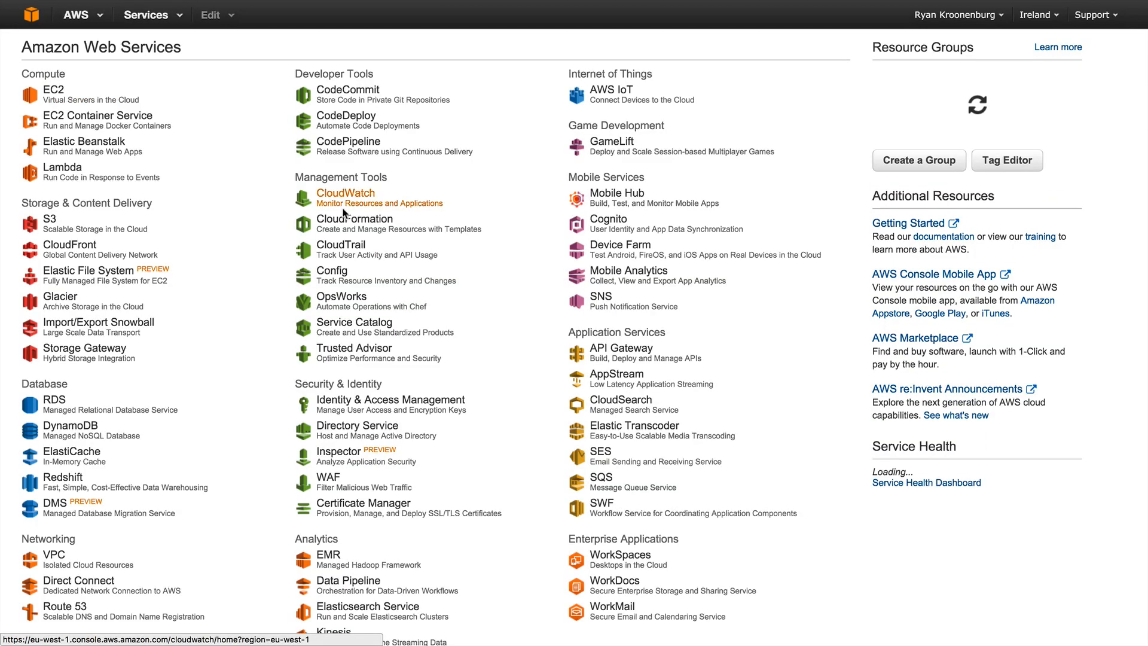
pyautogui.click(98, 101)
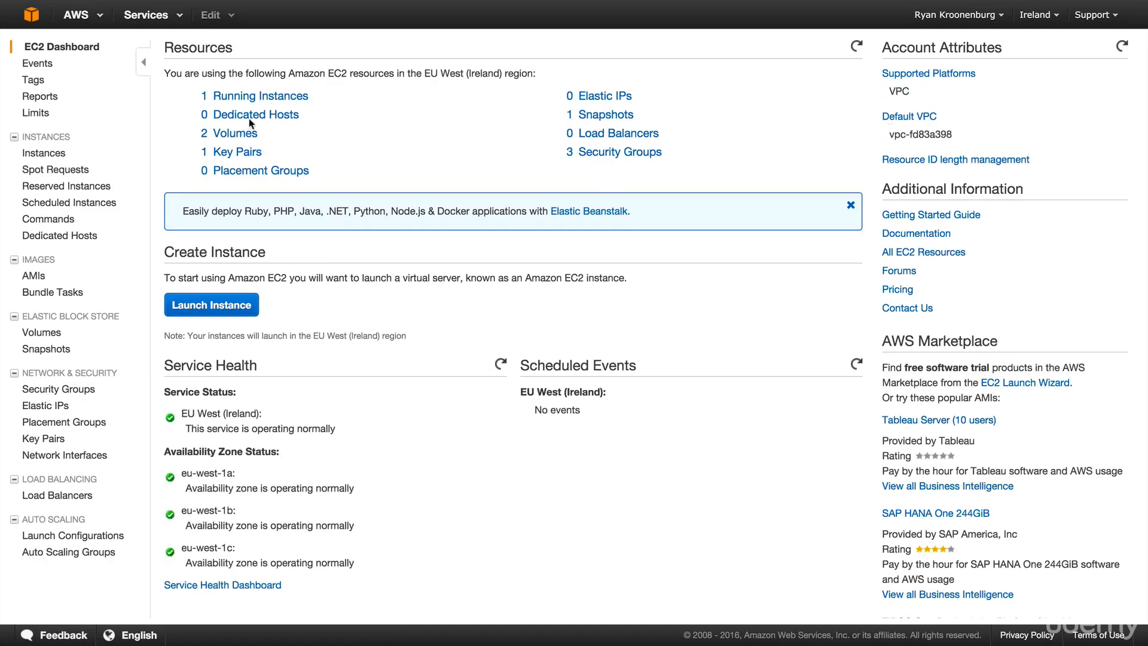
pyautogui.click(250, 97)
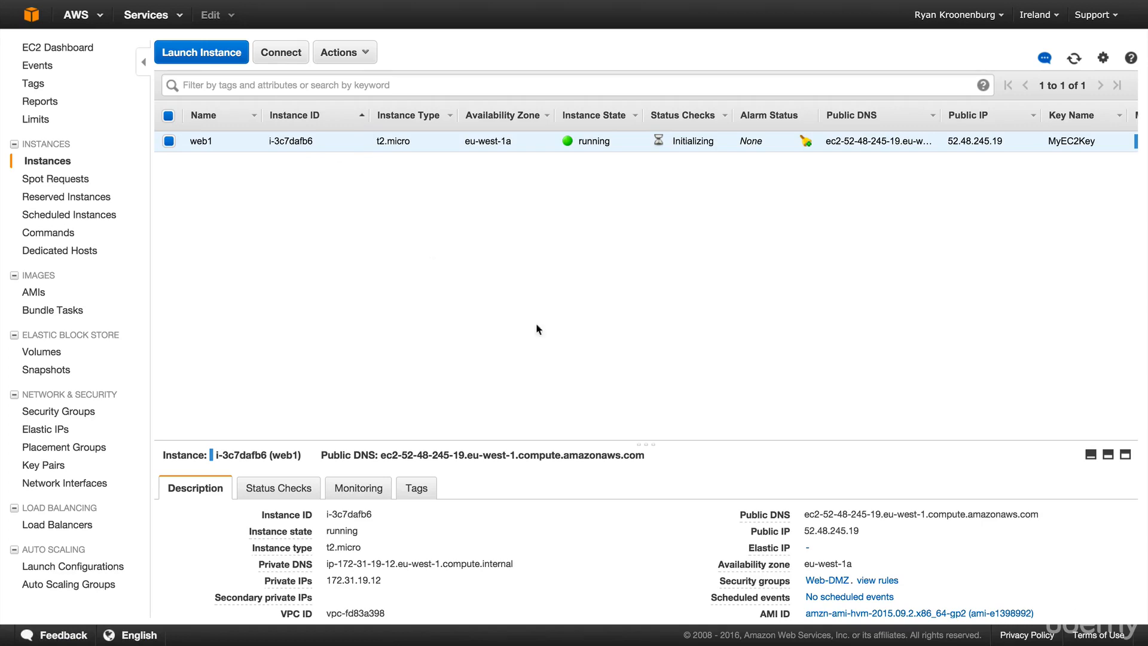
pyautogui.moveTo(859, 532); pyautogui.dragTo(803, 532)
pyautogui.press('super+c')
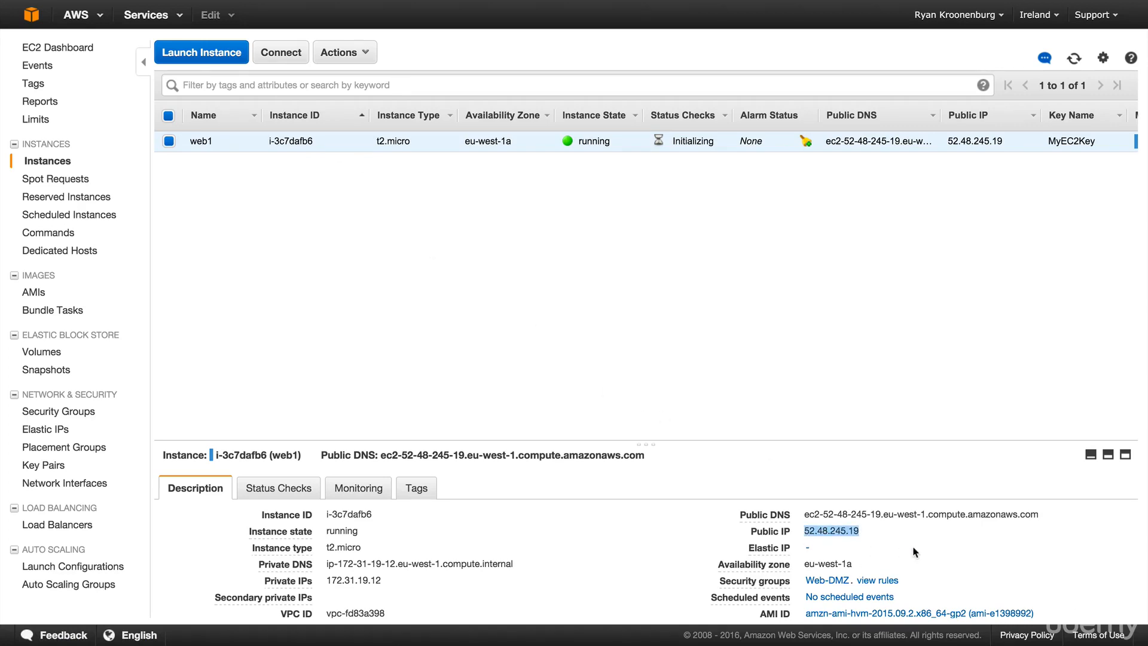
pyautogui.moveTo(278, 13)
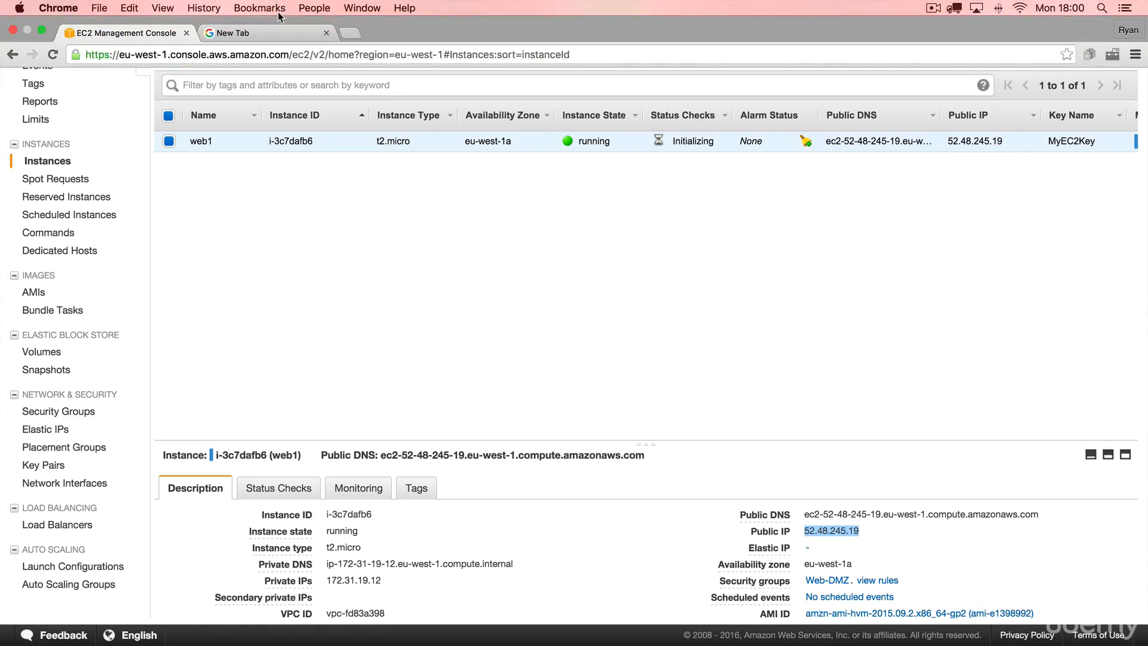
pyautogui.click(275, 34)
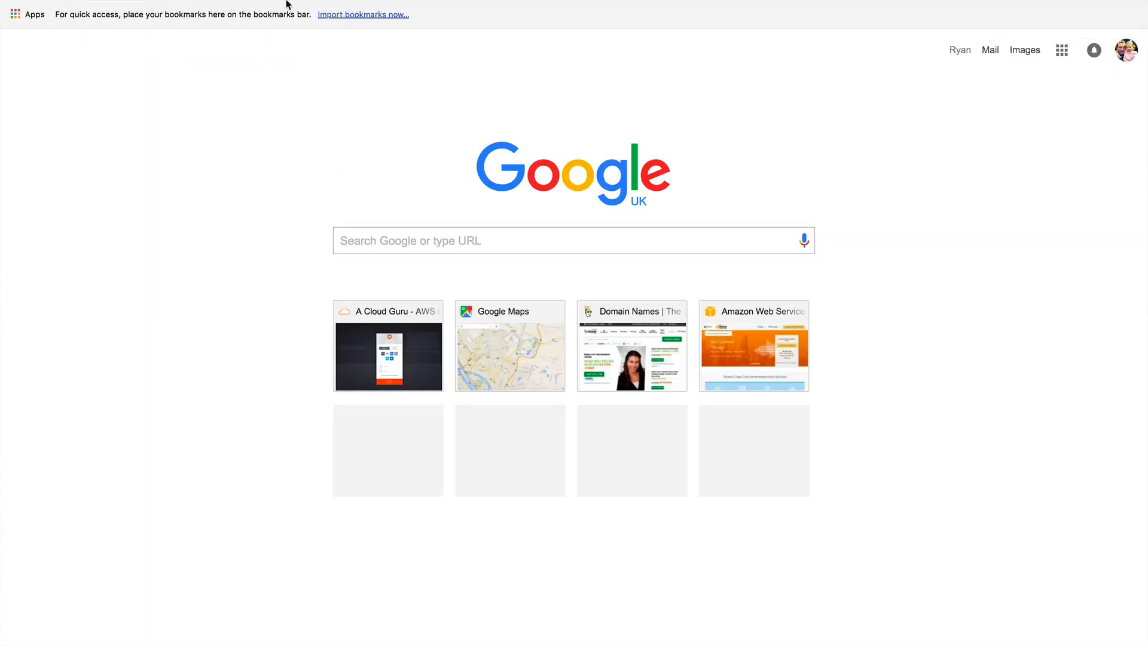
pyautogui.click(287, 38)
pyautogui.press('super+v')
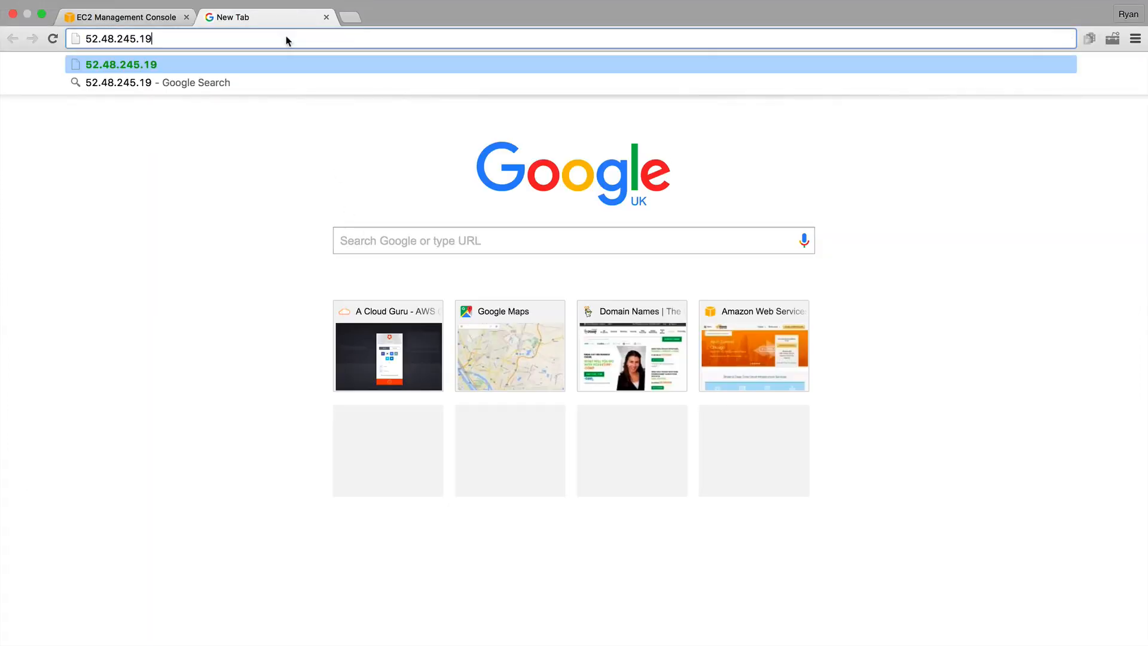
pyautogui.press('Return')
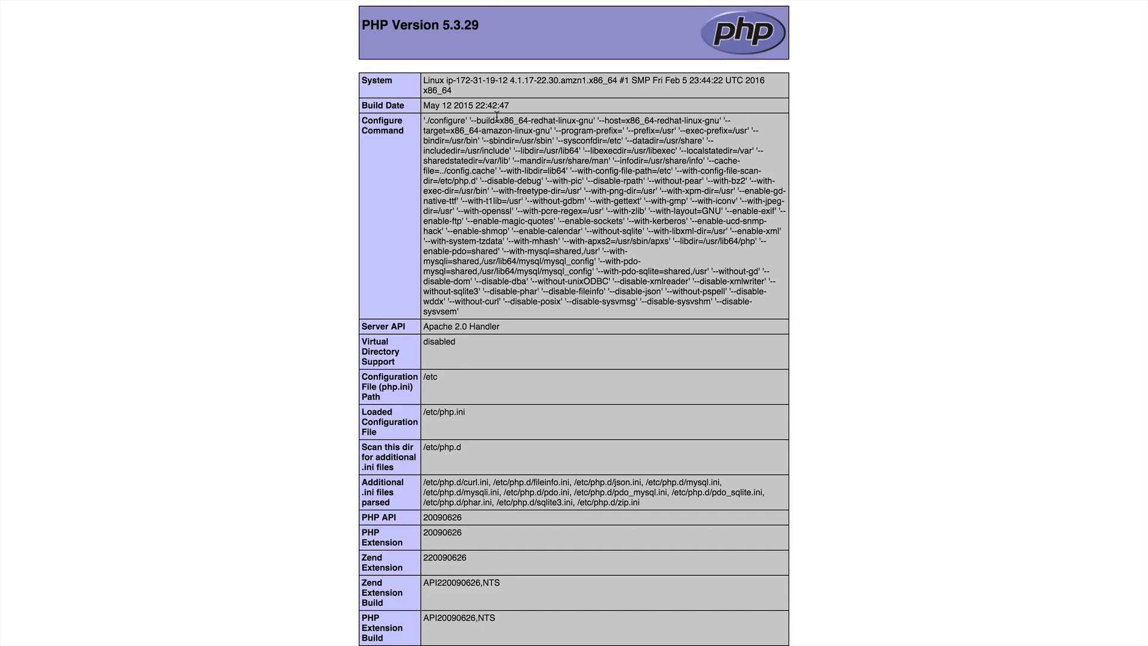
pyautogui.scroll(-2, 510, 166)
pyautogui.scroll(2, 510, 166)
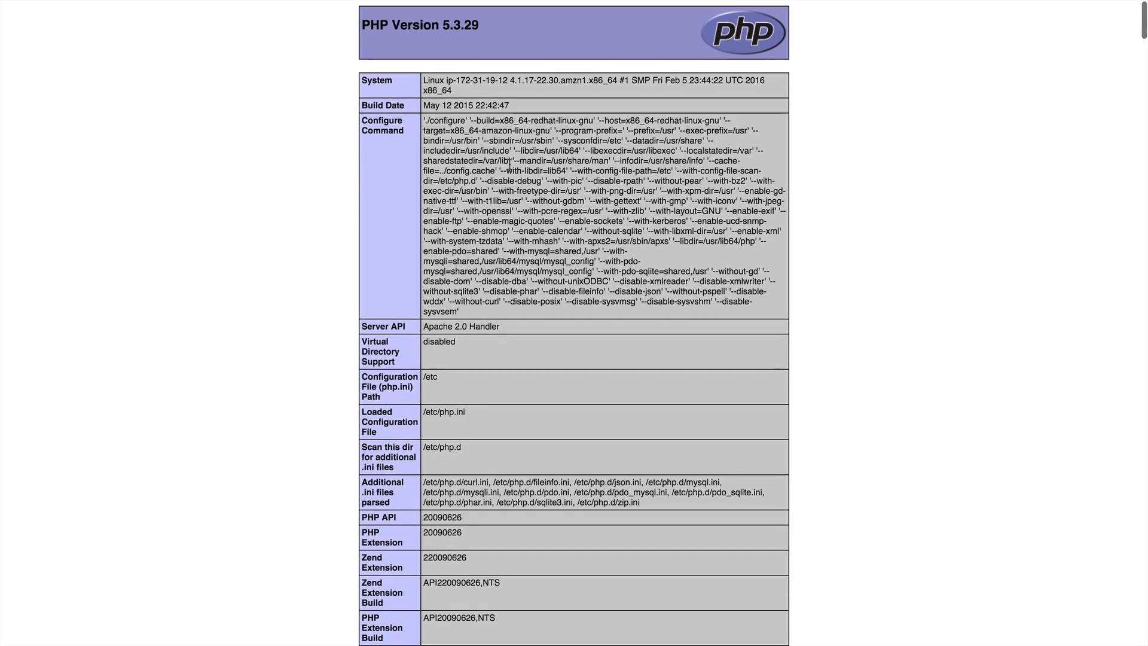
pyautogui.press('super+Tab')
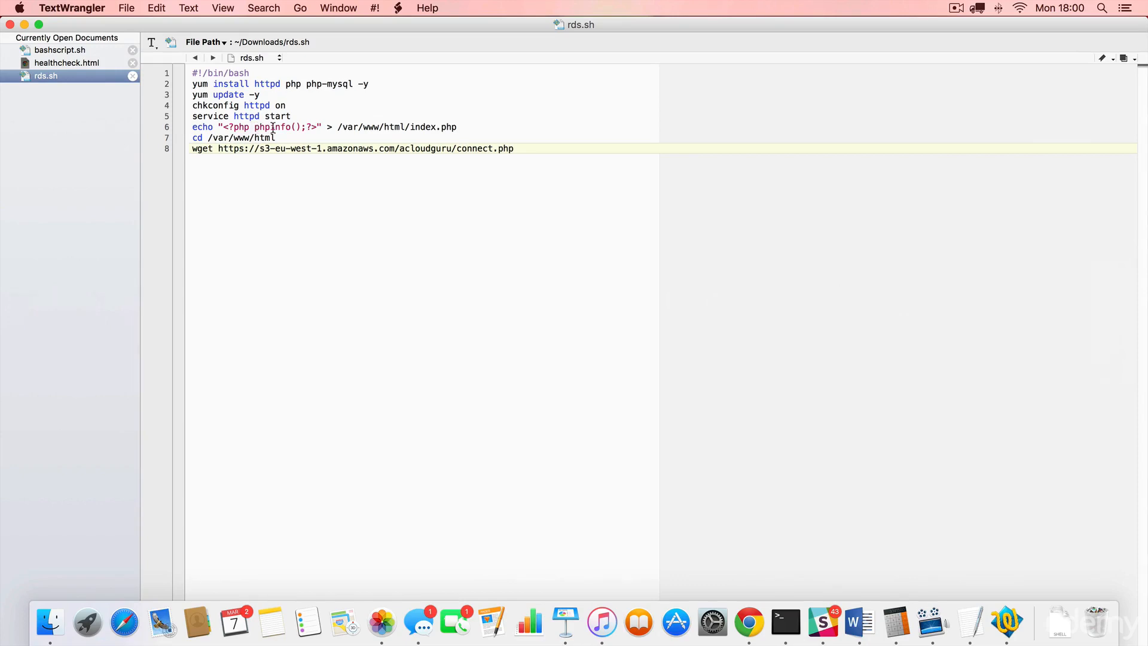
pyautogui.press('super+Tab')
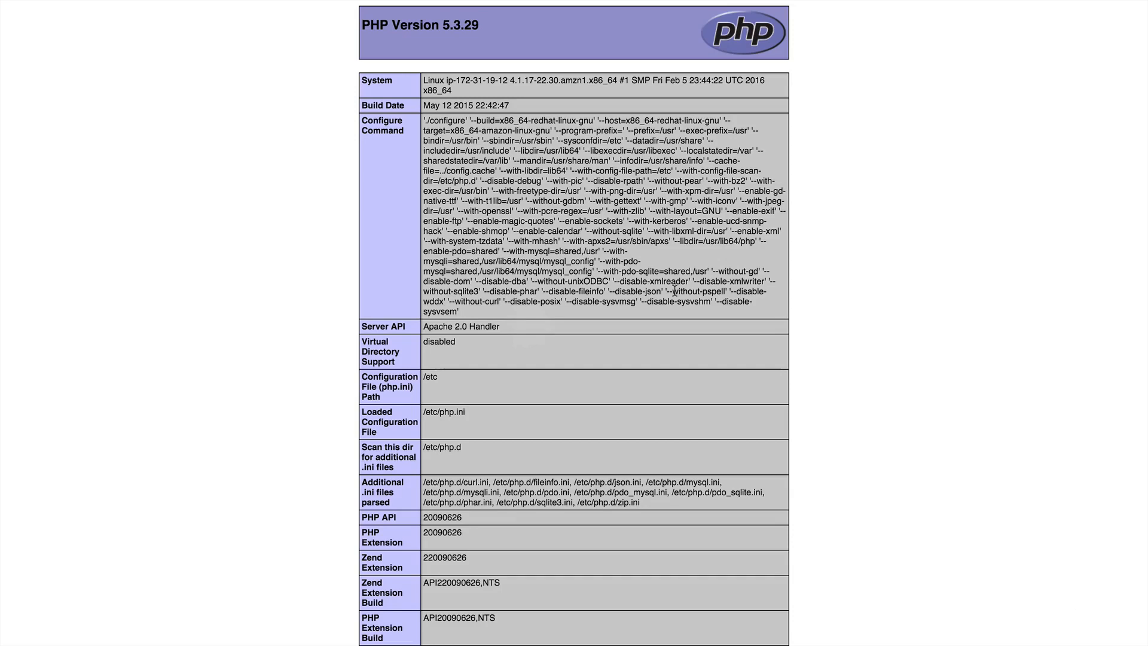
pyautogui.press('super+f')
pyautogui.write('mys')
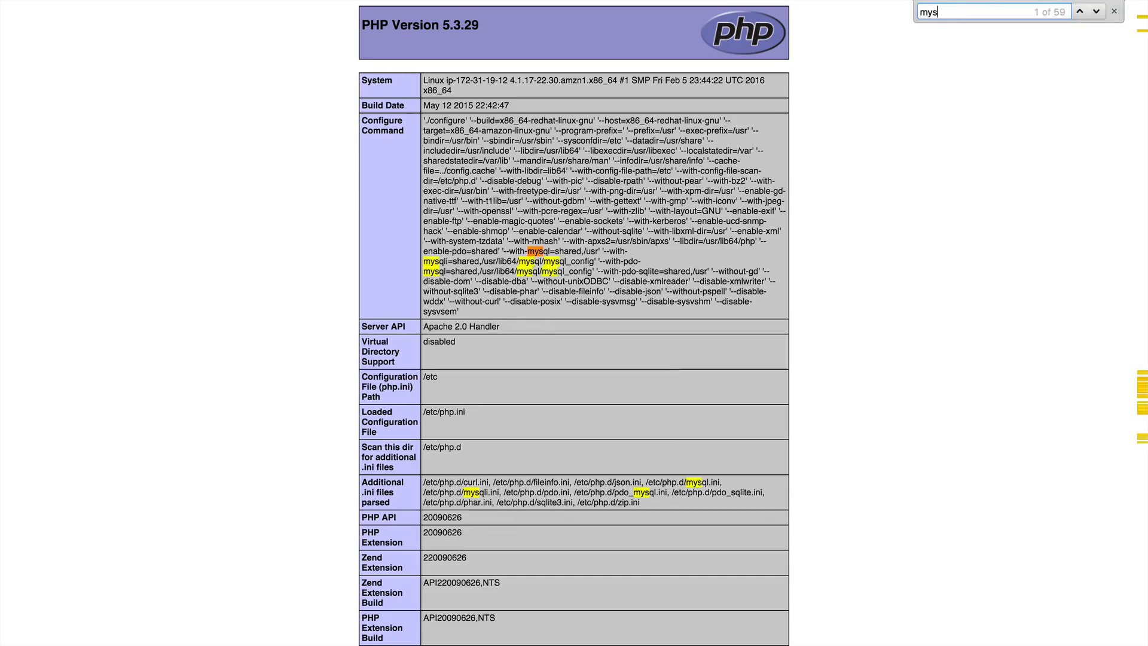
pyautogui.click(880, 249)
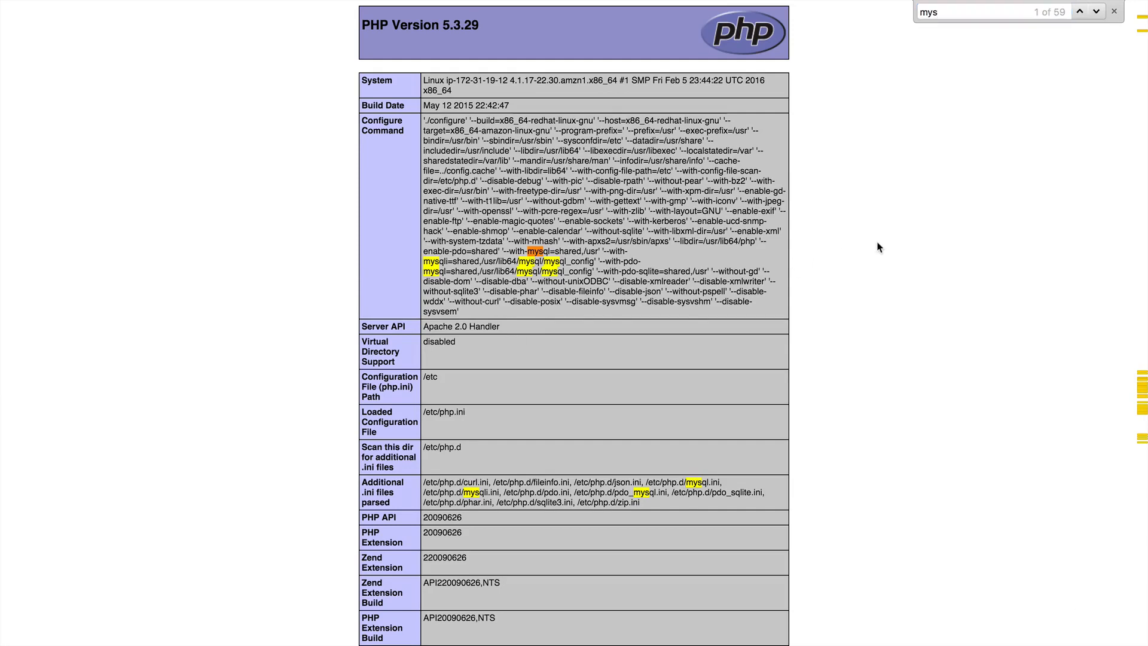
pyautogui.click(1115, 12)
pyautogui.moveTo(256, 4)
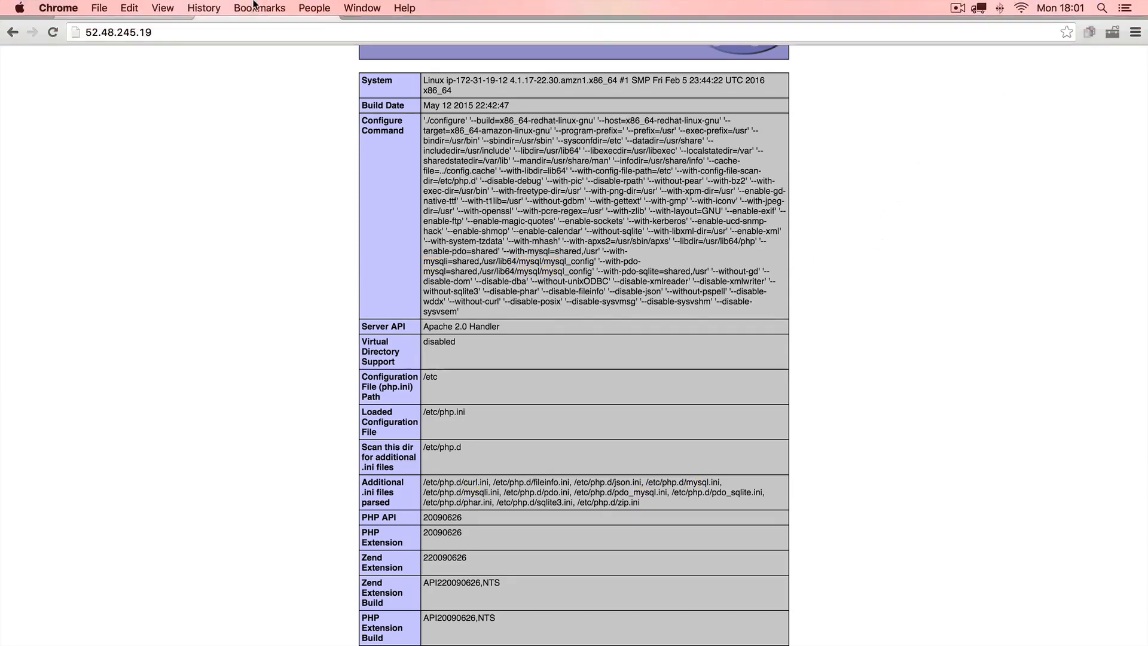
# - Load /connect.php on the web server's IP, showing Unable to connect to MySQL, then switch to TextWrangler
pyautogui.click(242, 38)
pyautogui.click(236, 37)
pyautogui.write('/')
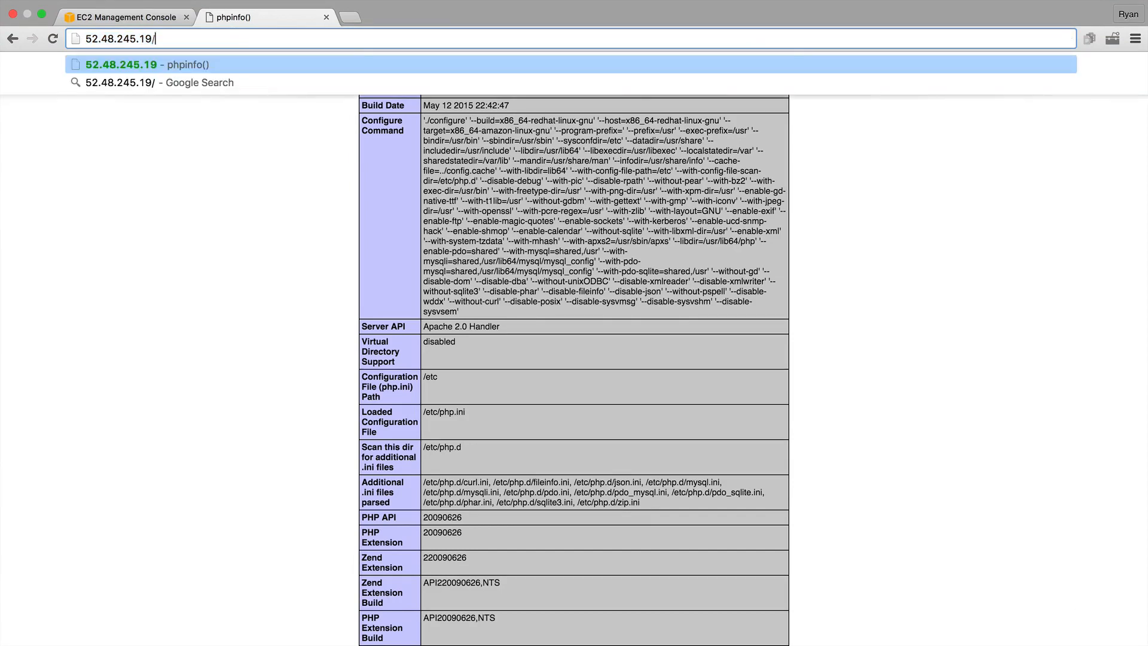
pyautogui.write('connect.php')
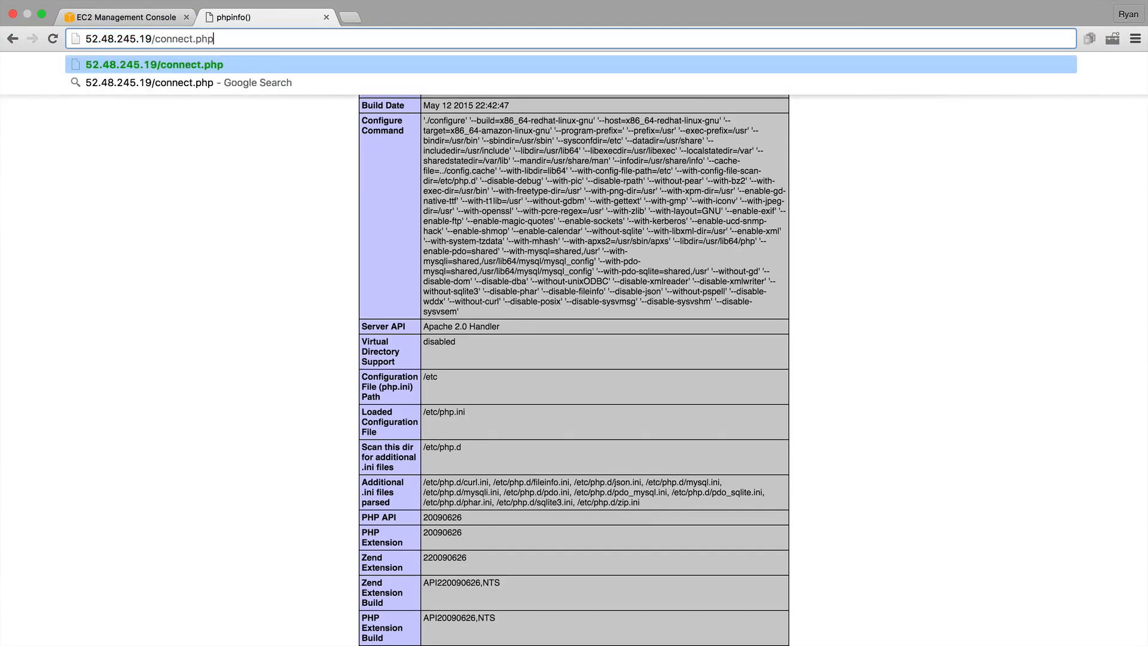
pyautogui.press('Return')
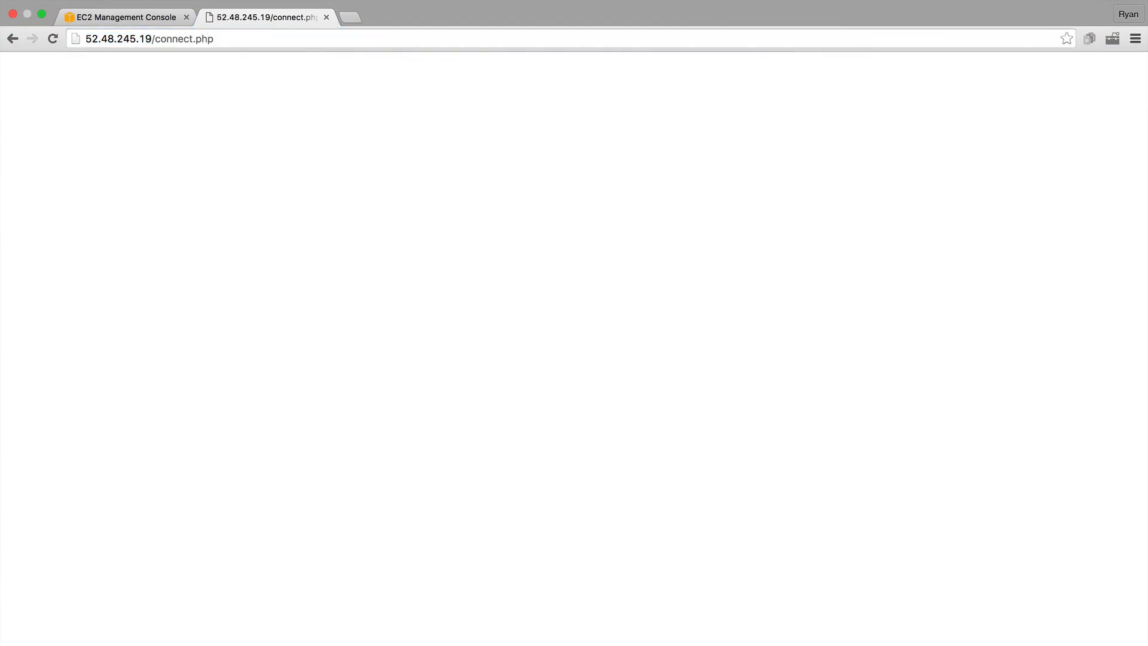
pyautogui.press('ctrl+super+f')
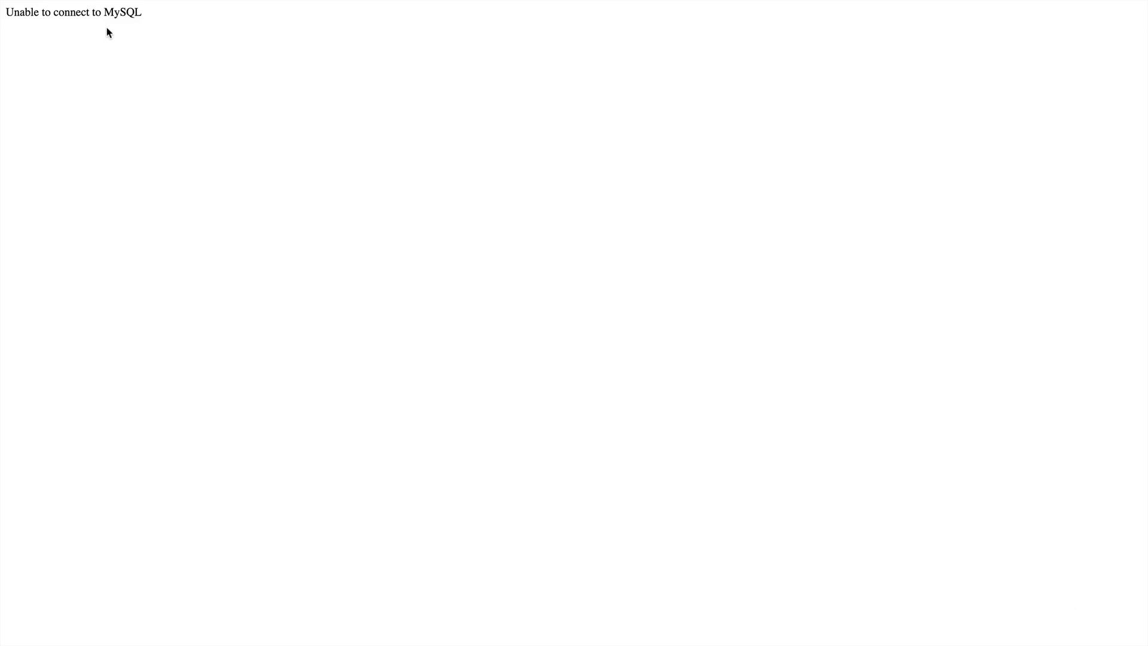
pyautogui.press('super+Tab')
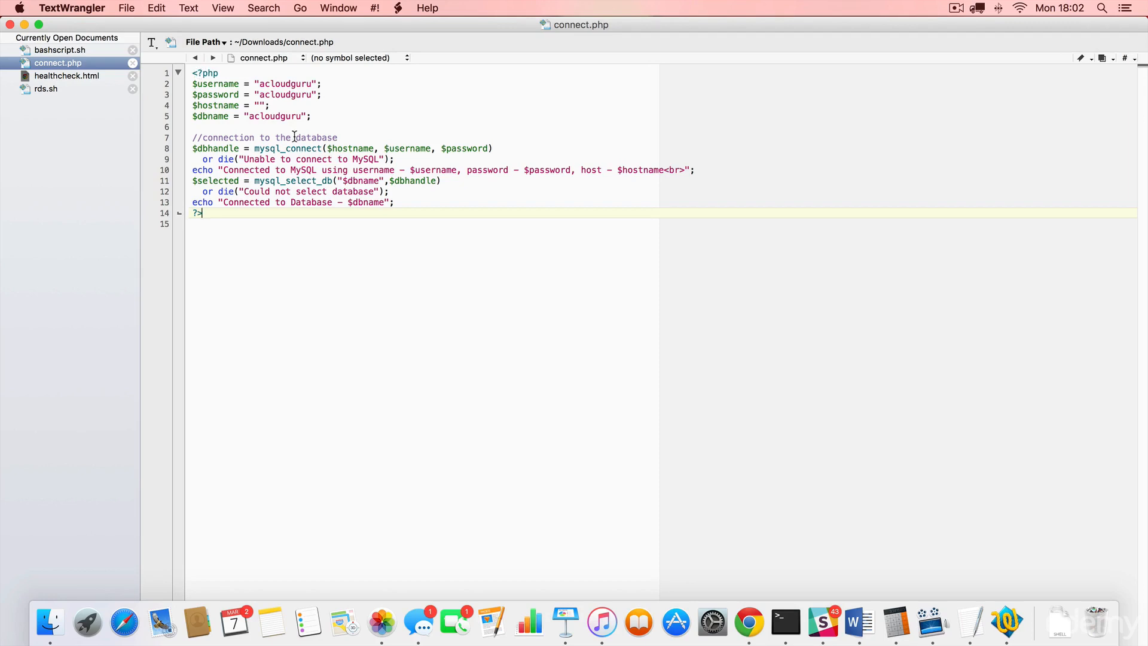
# - Walk through connect.php's username, password, empty hostname, database name and connection lines, then return to Chrome
pyautogui.click(213, 84)
pyautogui.click(211, 95)
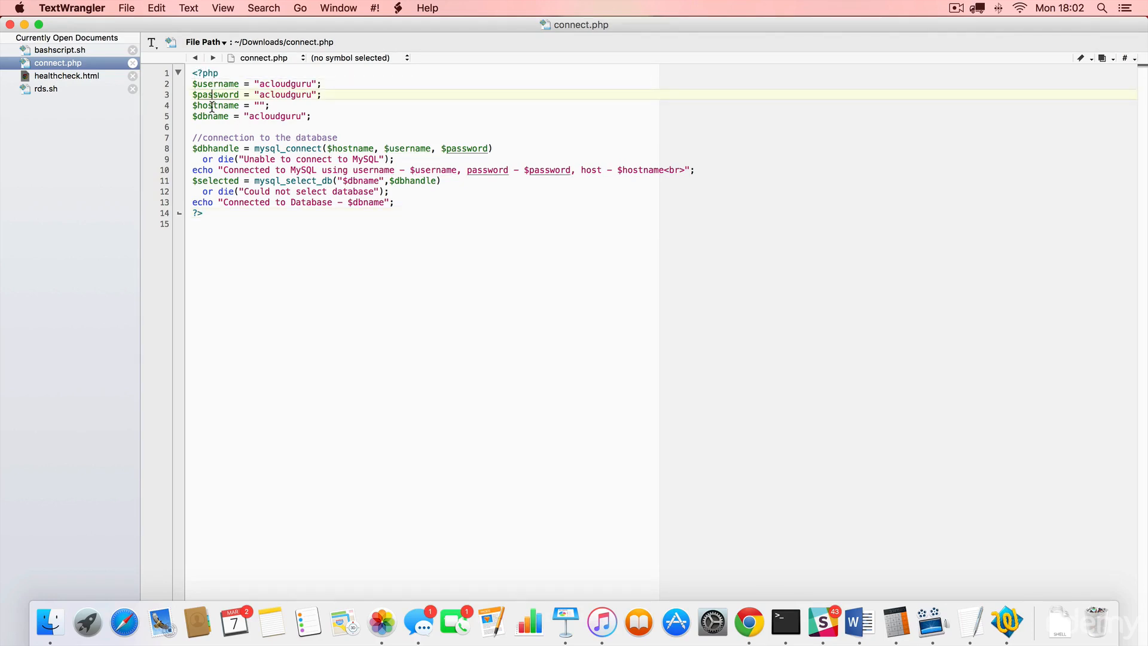
pyautogui.click(245, 105)
pyautogui.click(213, 117)
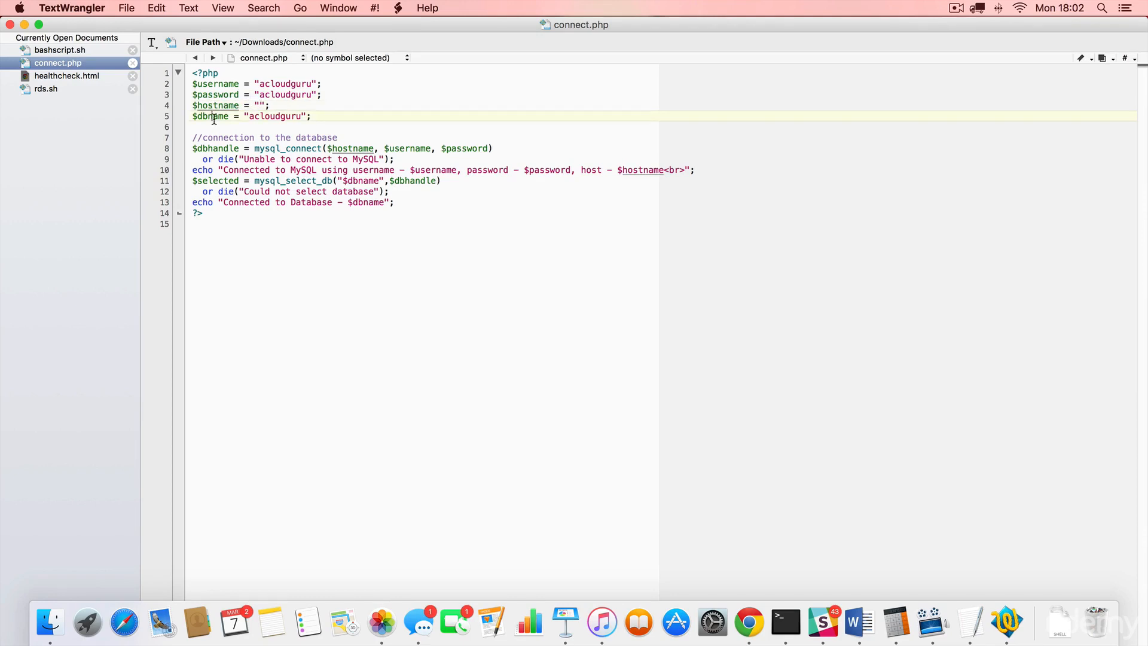
pyautogui.click(224, 149)
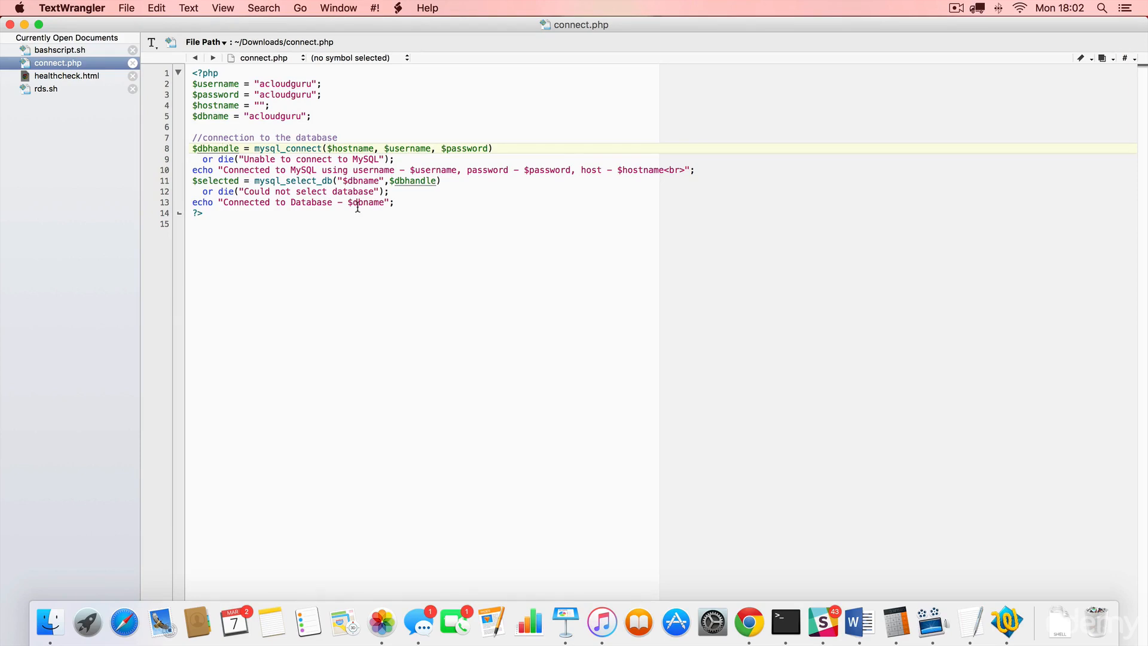
pyautogui.click(257, 160)
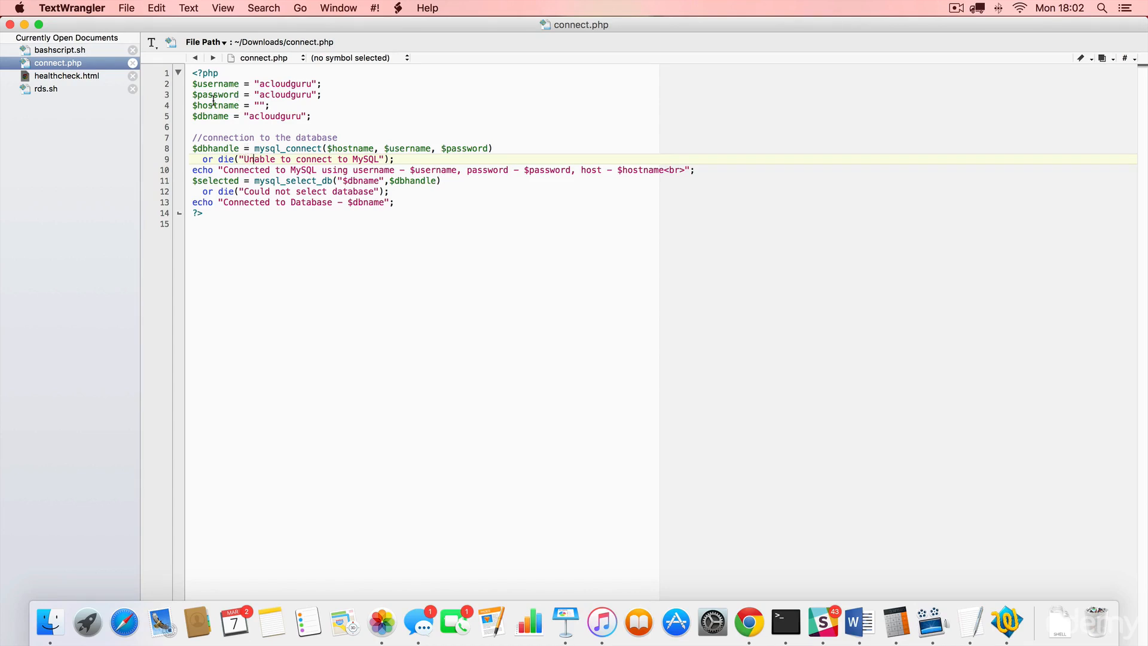
pyautogui.click(262, 108)
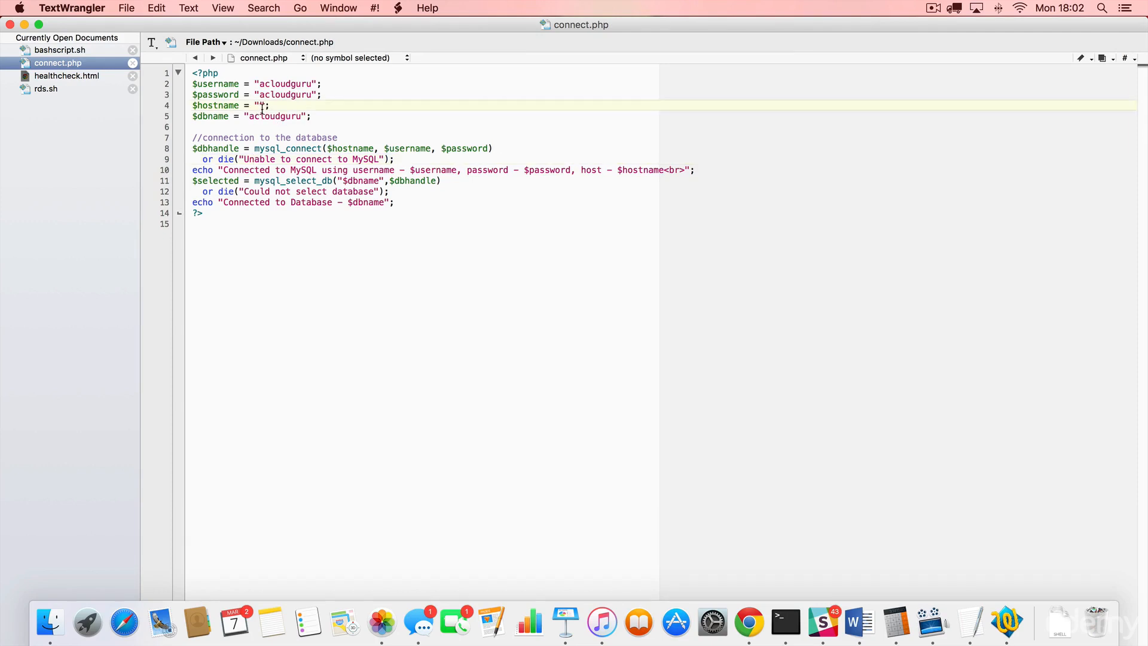
pyautogui.press('super+Tab')
pyautogui.press('super+Tab')
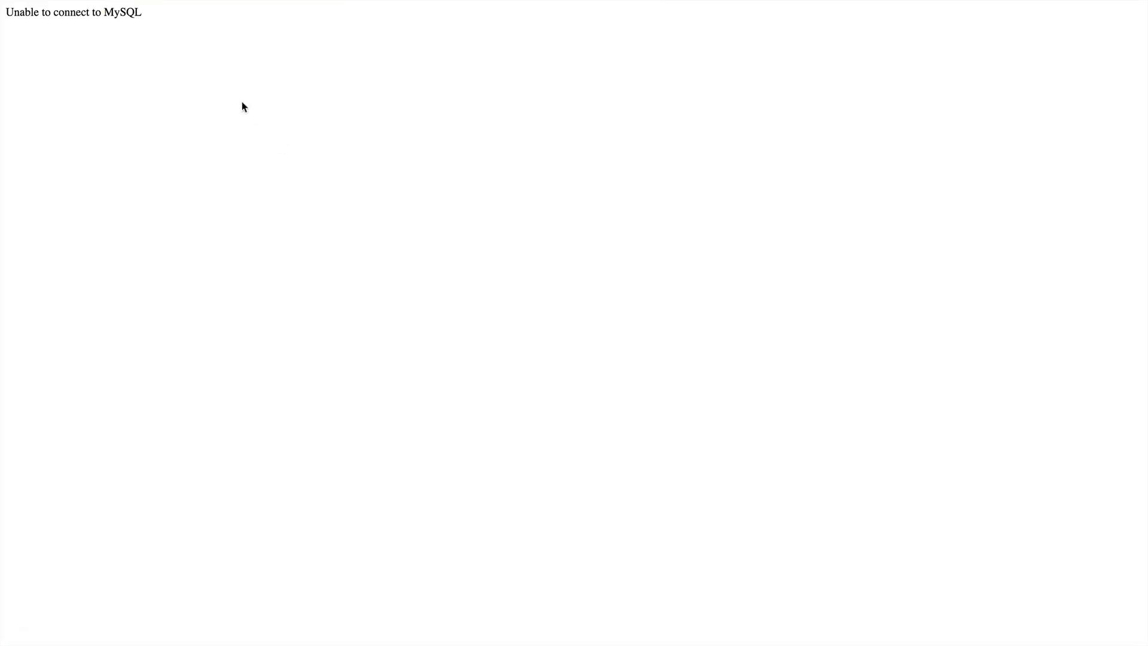
# - Go from the EC2 page to RDS DB Instances, showing acloudguru still creating, then switch to Terminal
pyautogui.moveTo(89, 6)
pyautogui.click(153, 30)
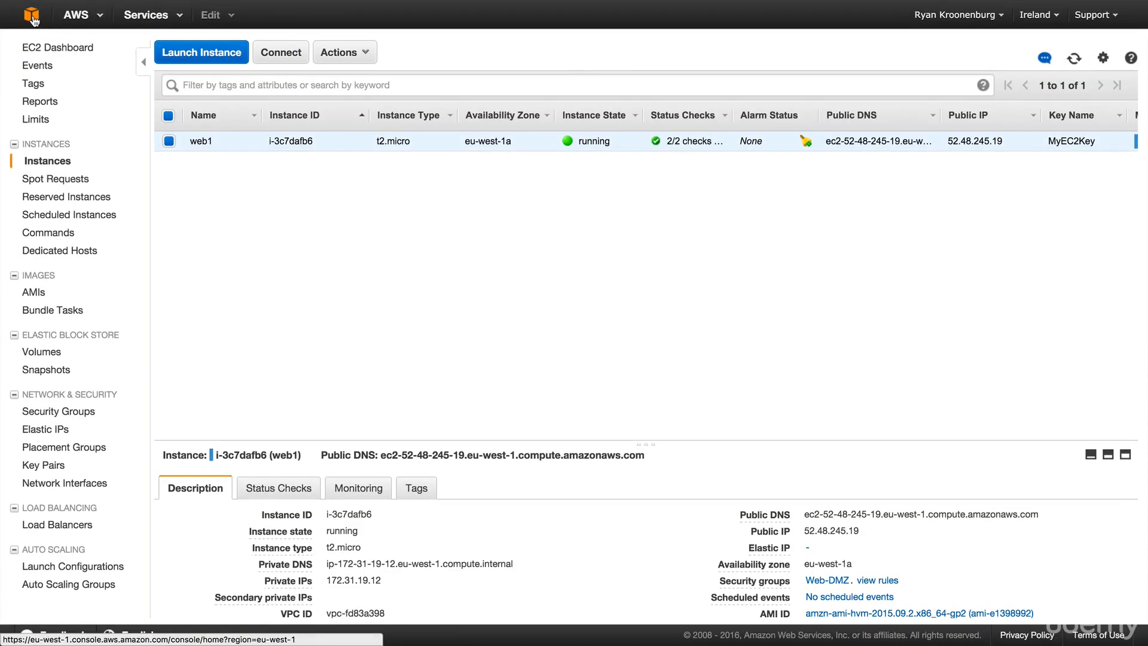
pyautogui.click(31, 15)
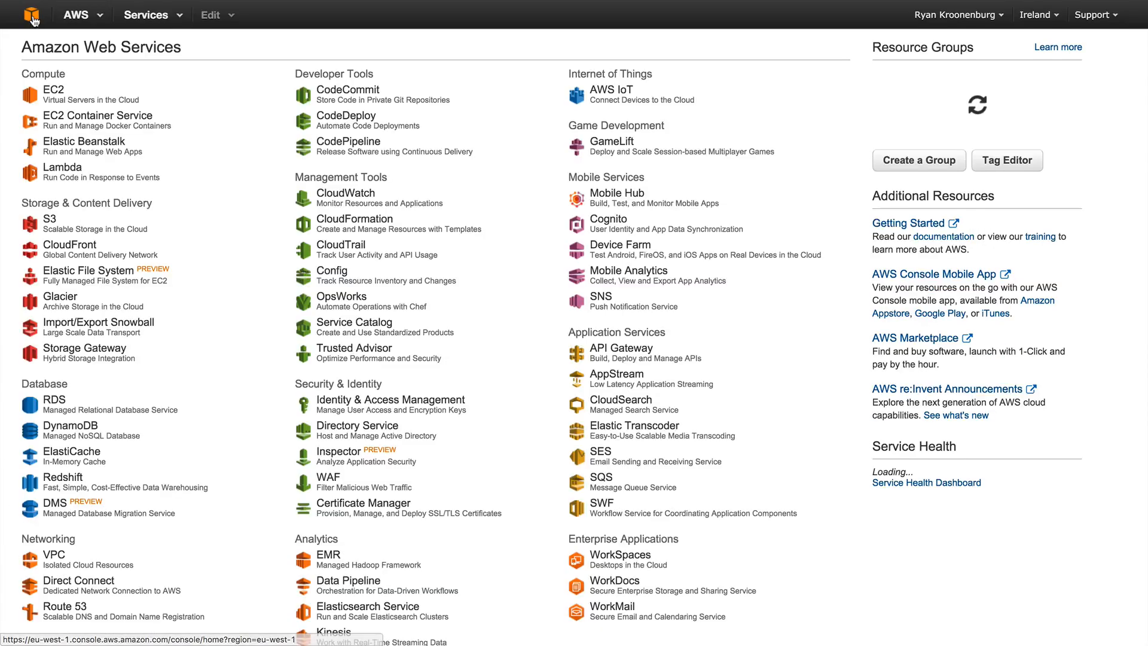
pyautogui.click(82, 413)
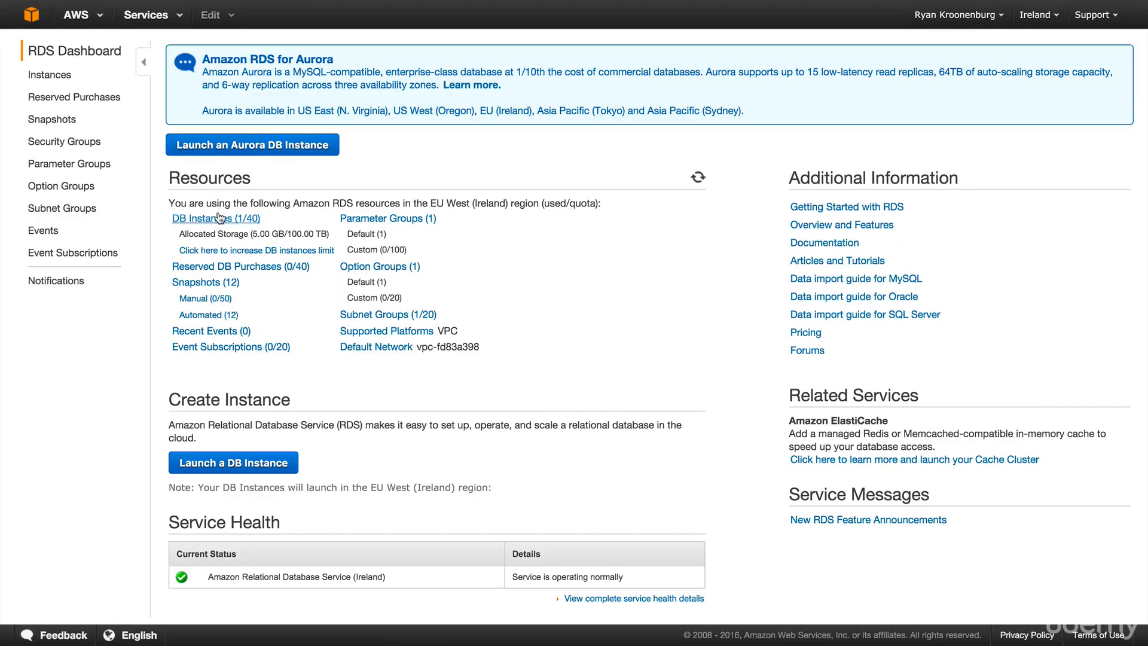
pyautogui.click(221, 222)
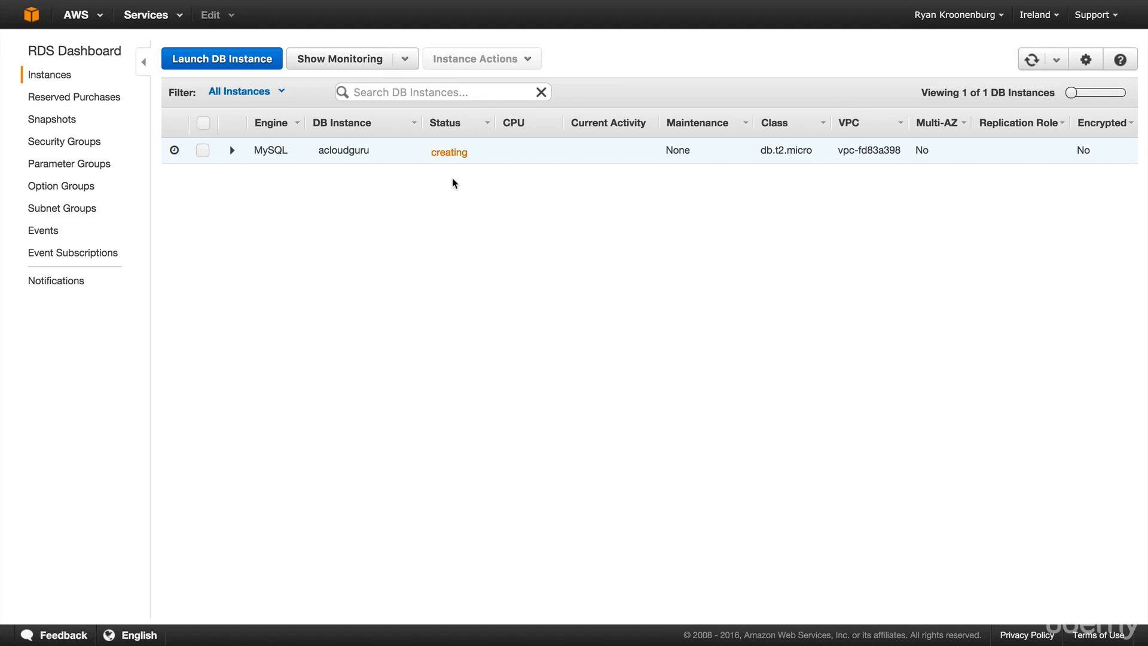
pyautogui.press('super+Tab')
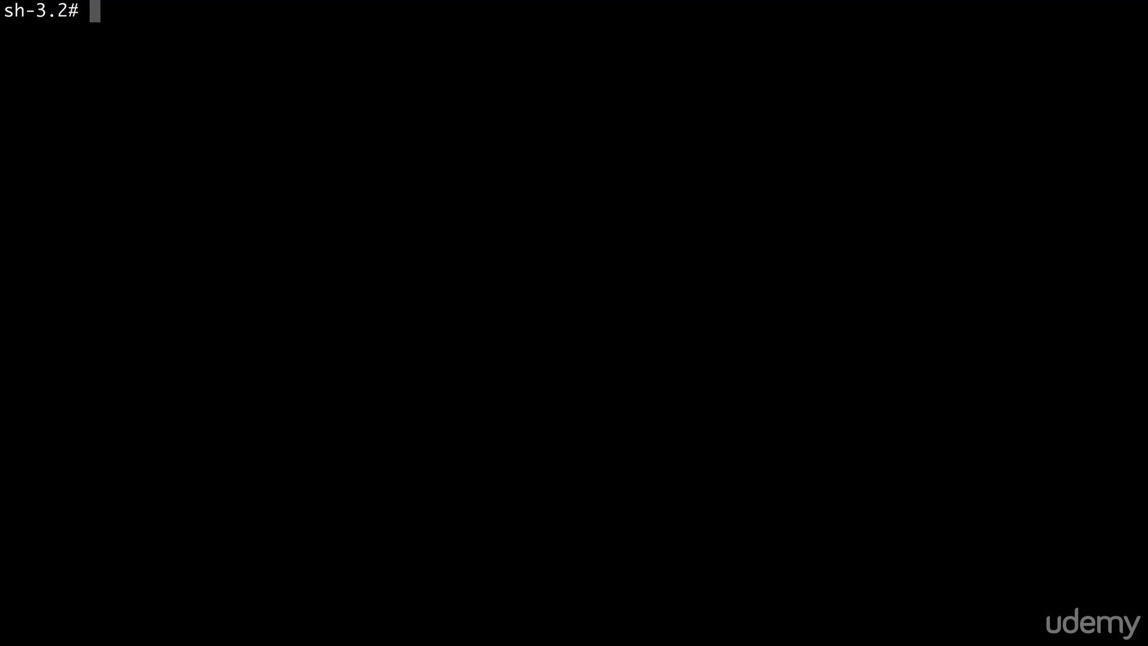
# - SSH back into the web server with the earlier command, become root with sudo su, and clear the screen
pyautogui.press('Up')
pyautogui.press('Up')
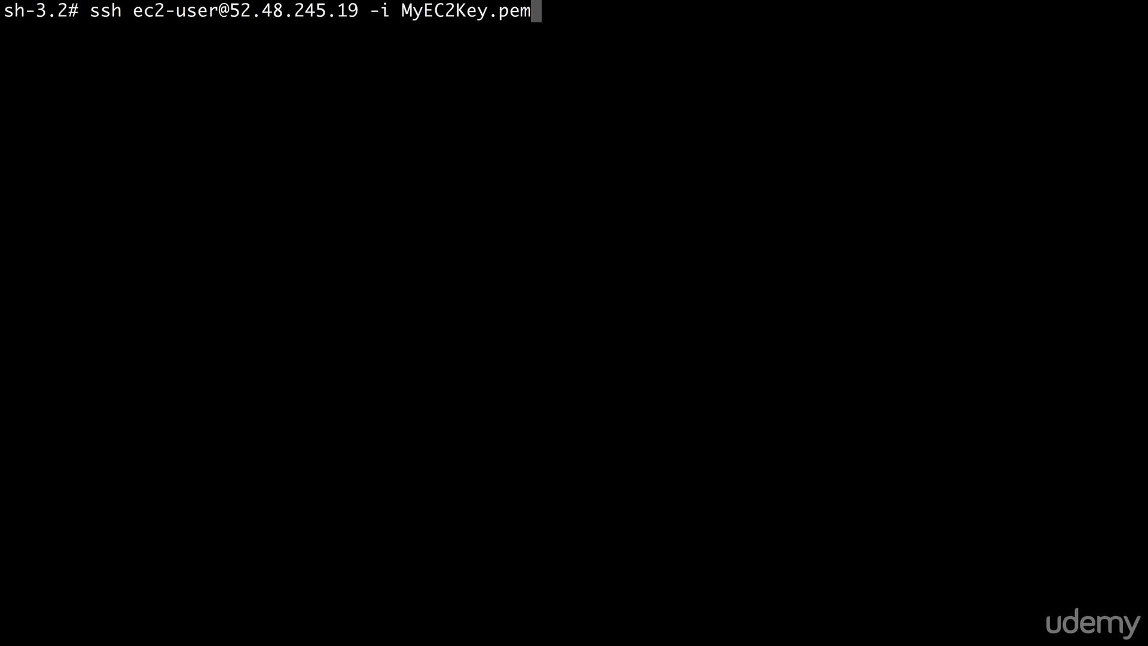
pyautogui.press('Return')
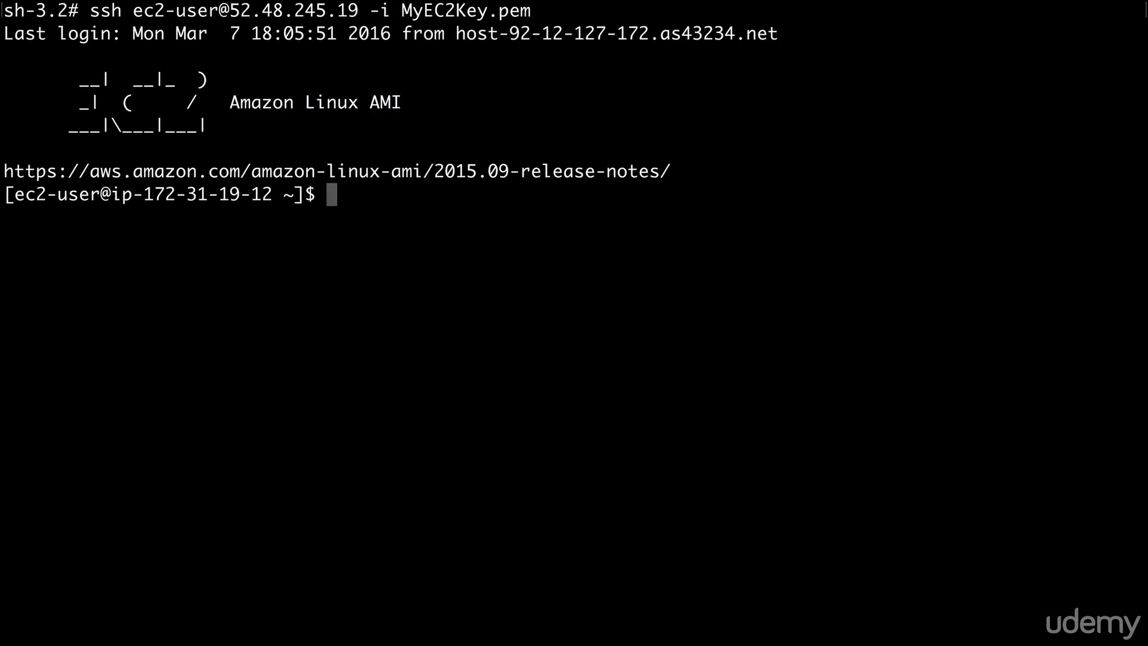
pyautogui.write('sudo ')
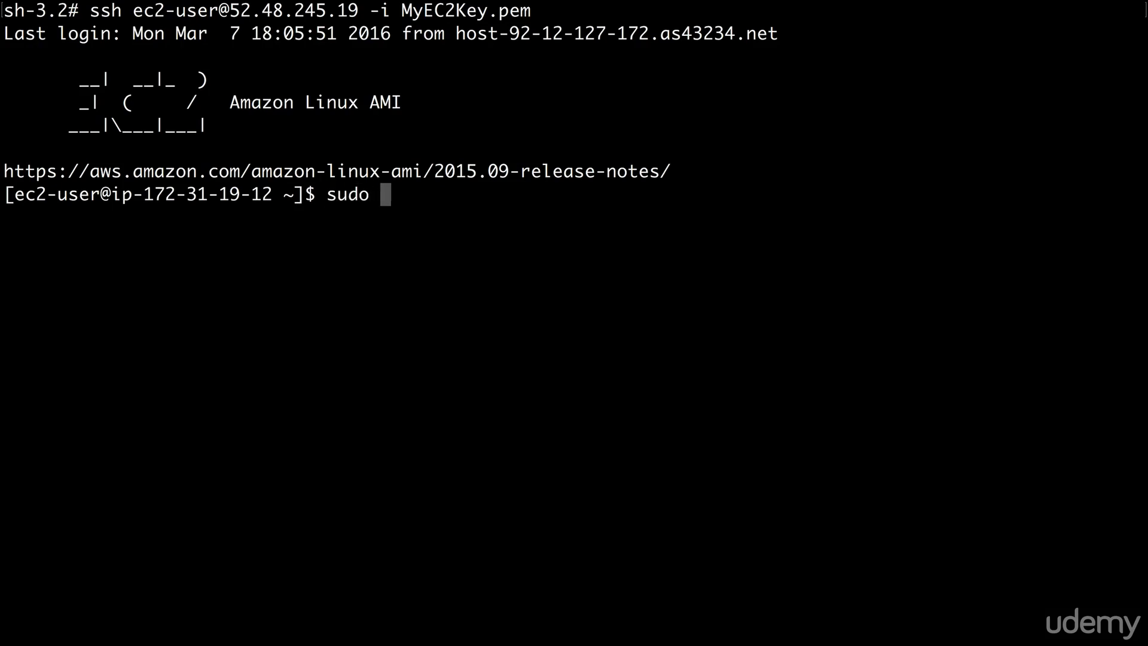
pyautogui.write('su')
pyautogui.press('Return')
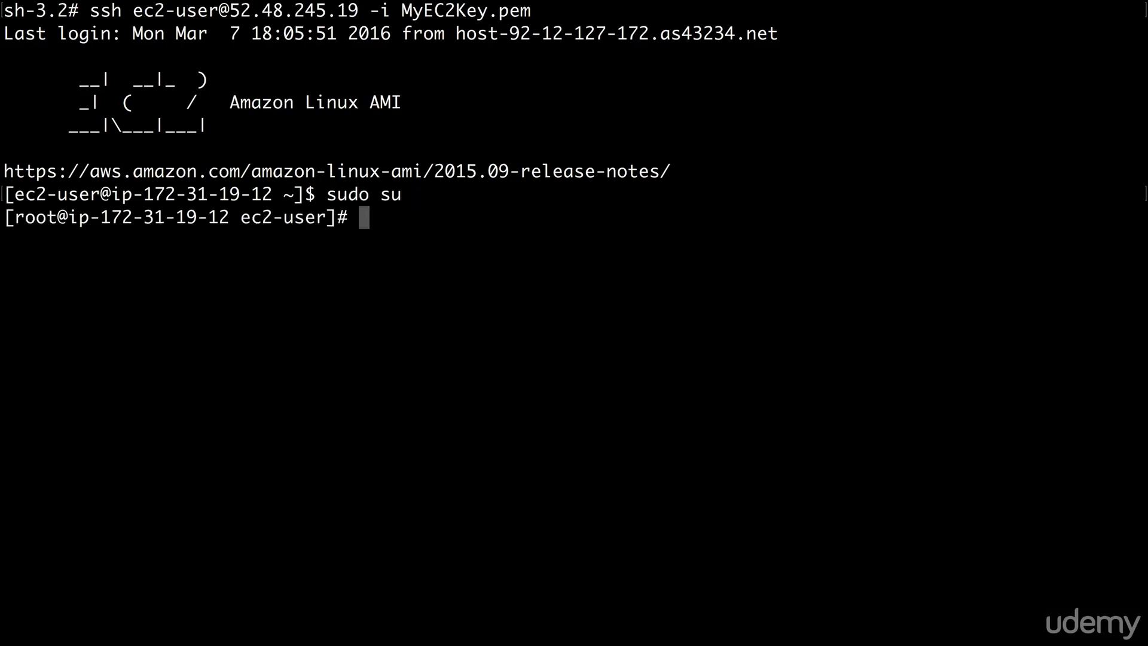
pyautogui.write('clear')
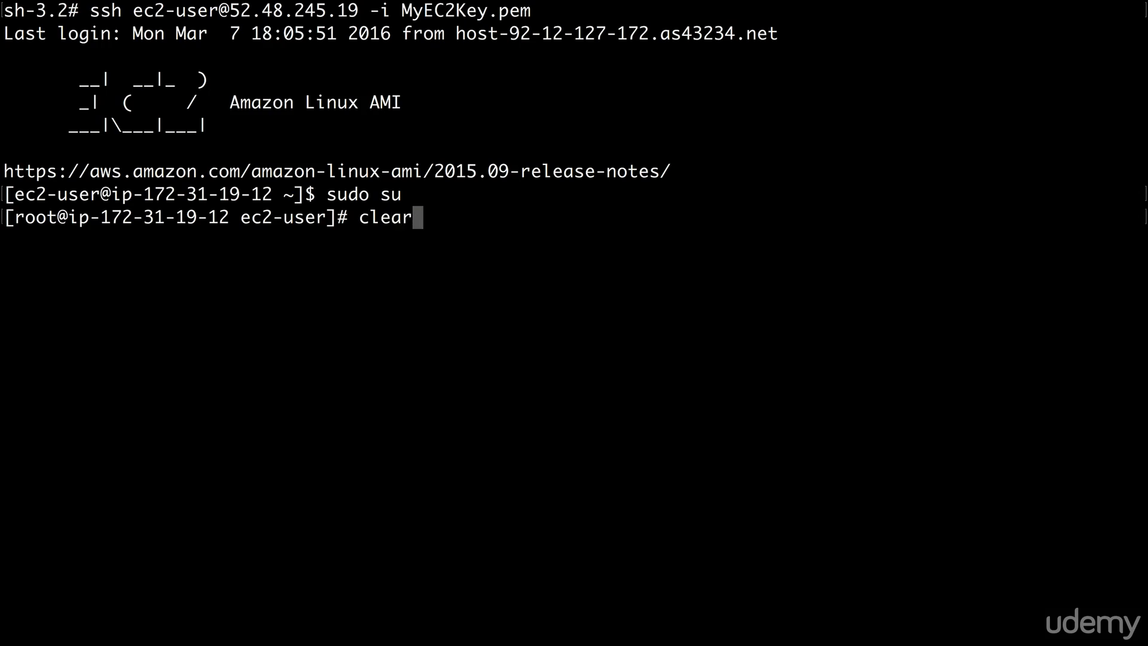
pyautogui.press('Return')
# - Move into /var/www/html, list its files, and open connect.php in nano
pyautogui.write('cd /')
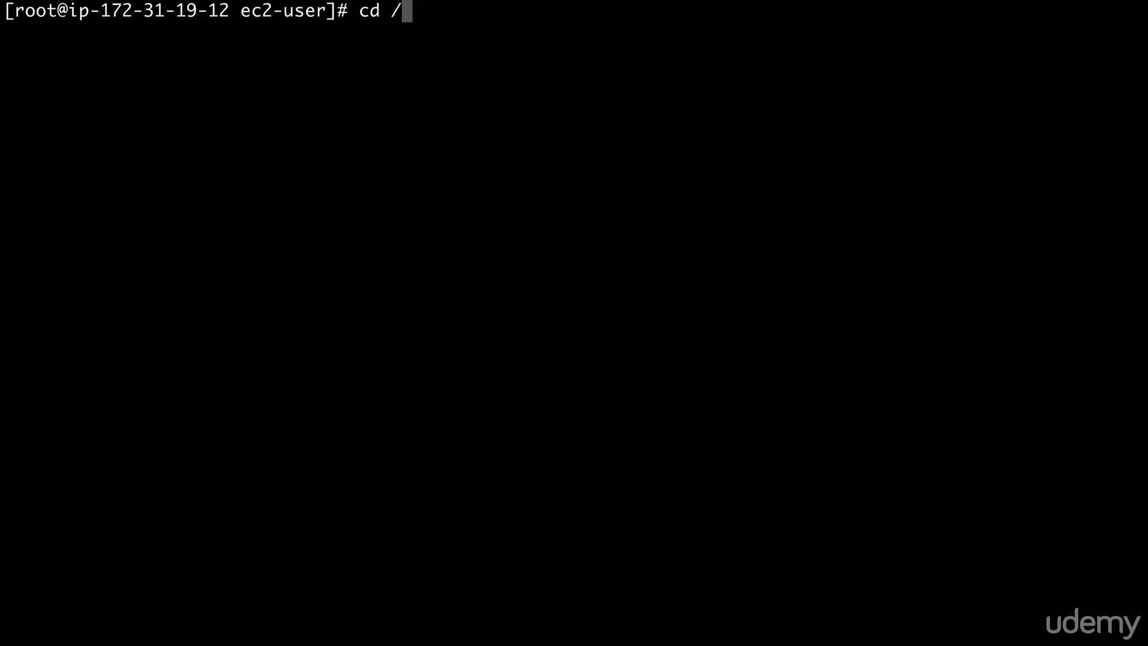
pyautogui.write('var/www/html')
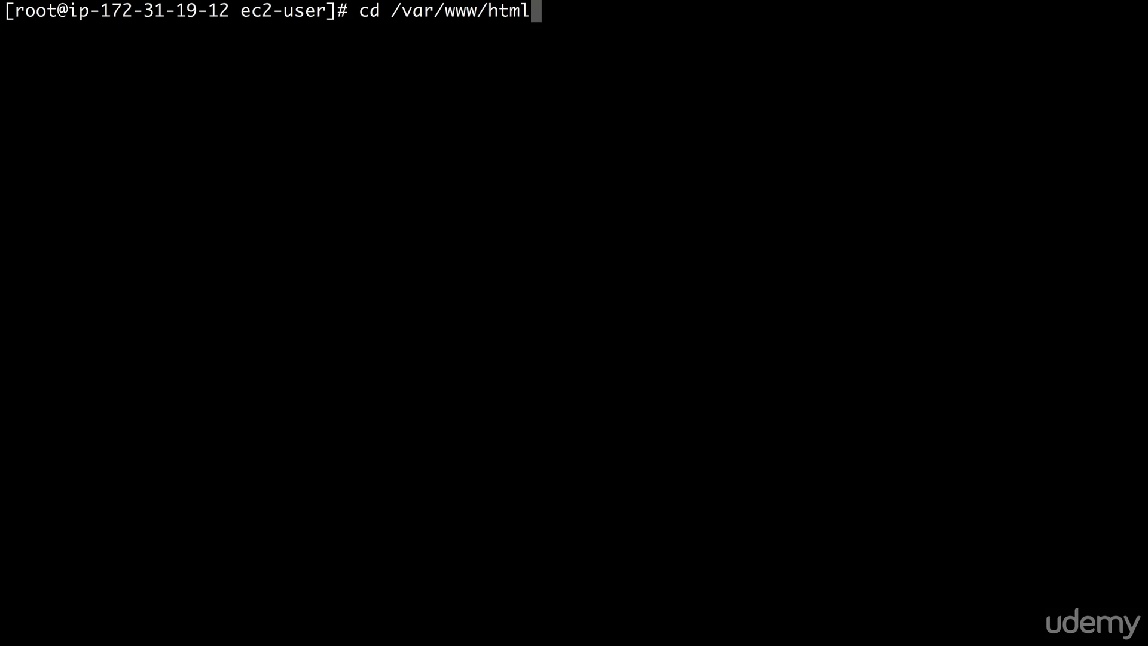
pyautogui.press('Return')
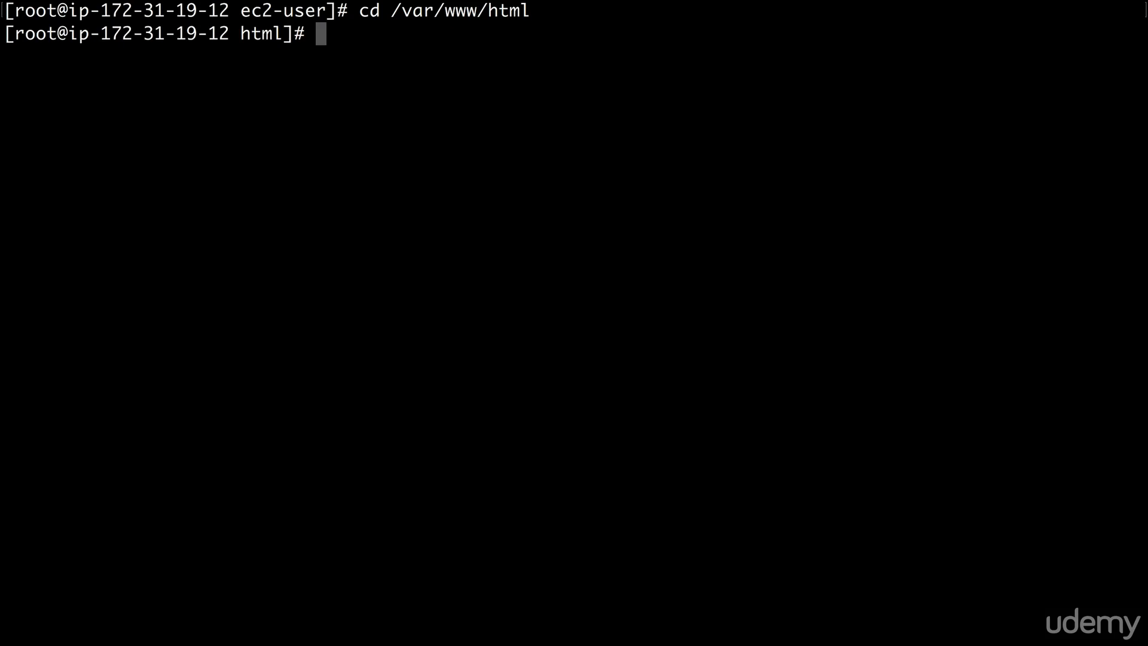
pyautogui.write('ls')
pyautogui.press('Return')
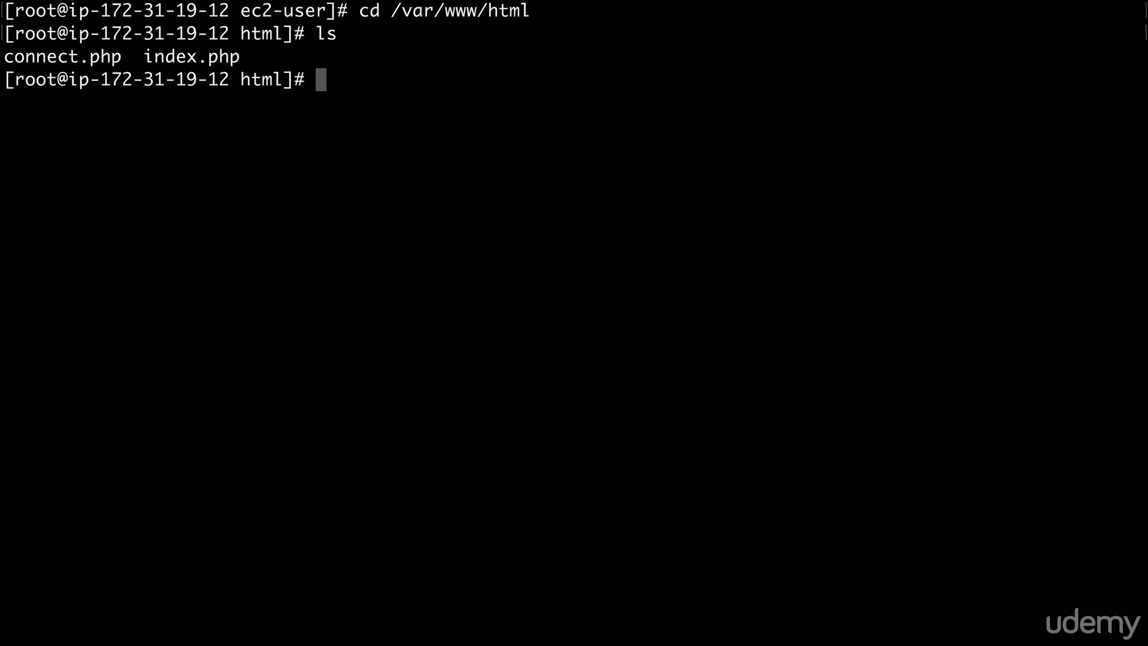
pyautogui.write('nano ')
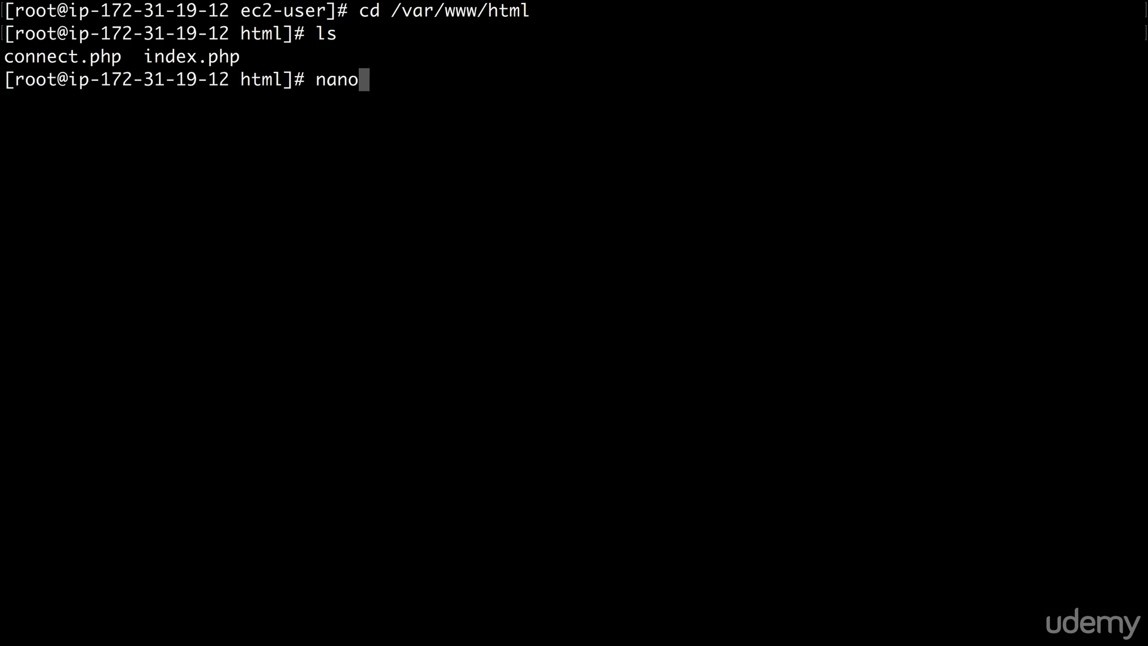
pyautogui.write('connect.php')
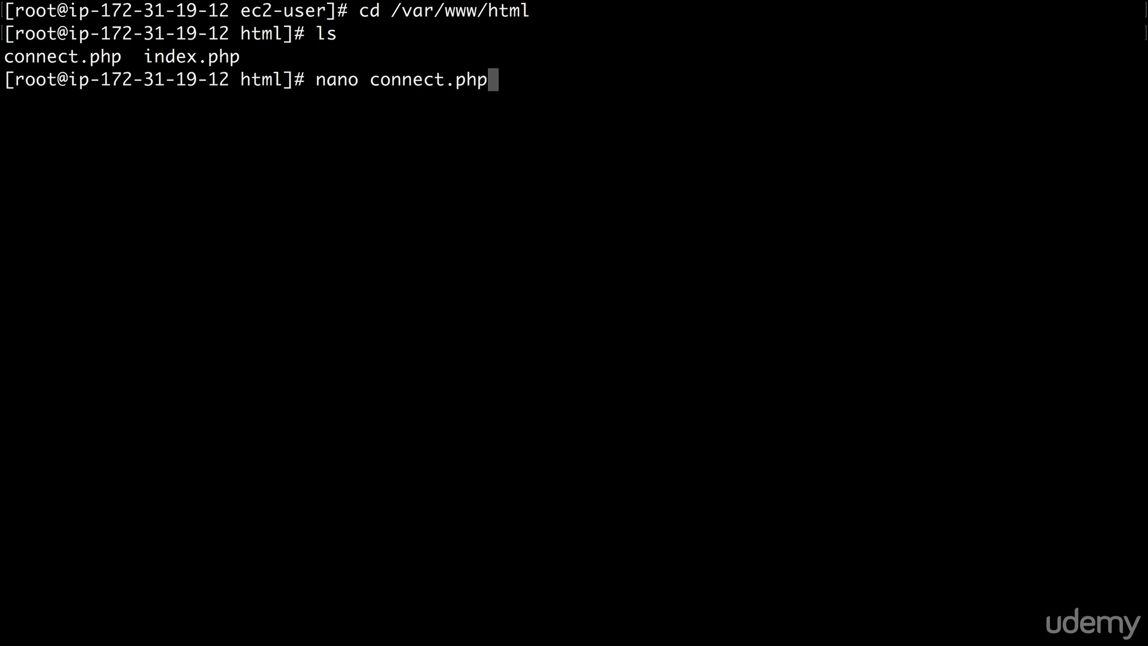
pyautogui.press('Return')
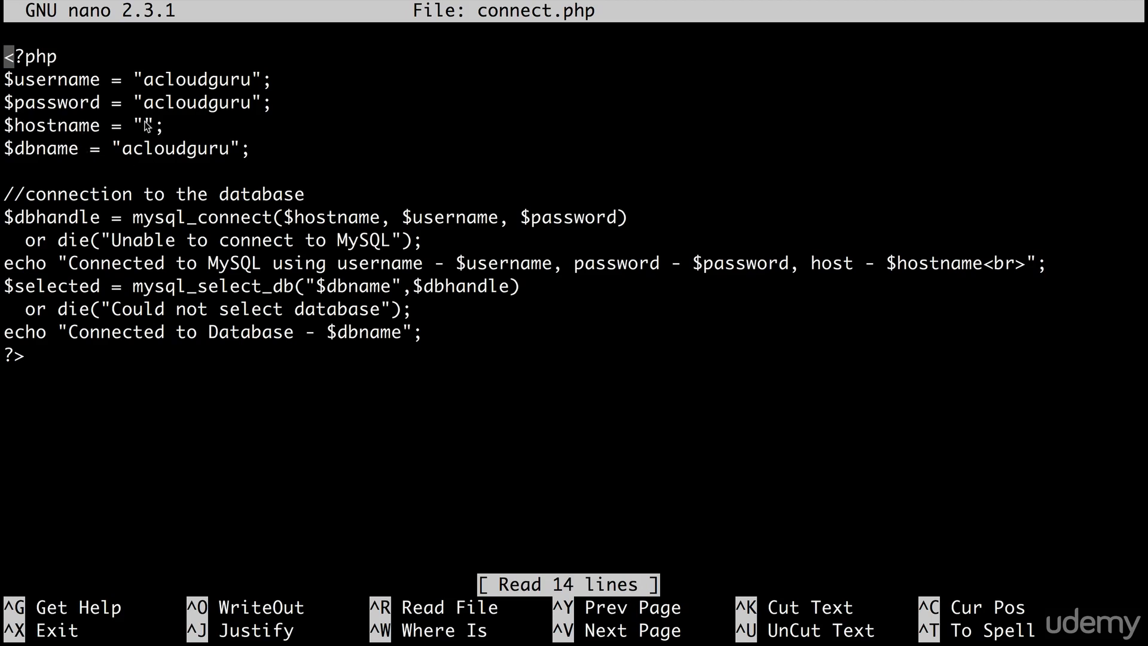
# - Position the cursor on the hostname line, then refresh RDS instances and copy acloudguru's endpoint
pyautogui.press('Down')
pyautogui.press('Down')
pyautogui.press('Down')
pyautogui.press('Right')
pyautogui.press('Right')
pyautogui.press('Right')
pyautogui.press('Right')
pyautogui.press('Right')
pyautogui.press('Right')
pyautogui.press('Right')
pyautogui.press('Right')
pyautogui.press('Right')
pyautogui.press('Right')
pyautogui.press('Right')
pyautogui.press('Right')
pyautogui.press('Right')
pyautogui.press('super+Tab')
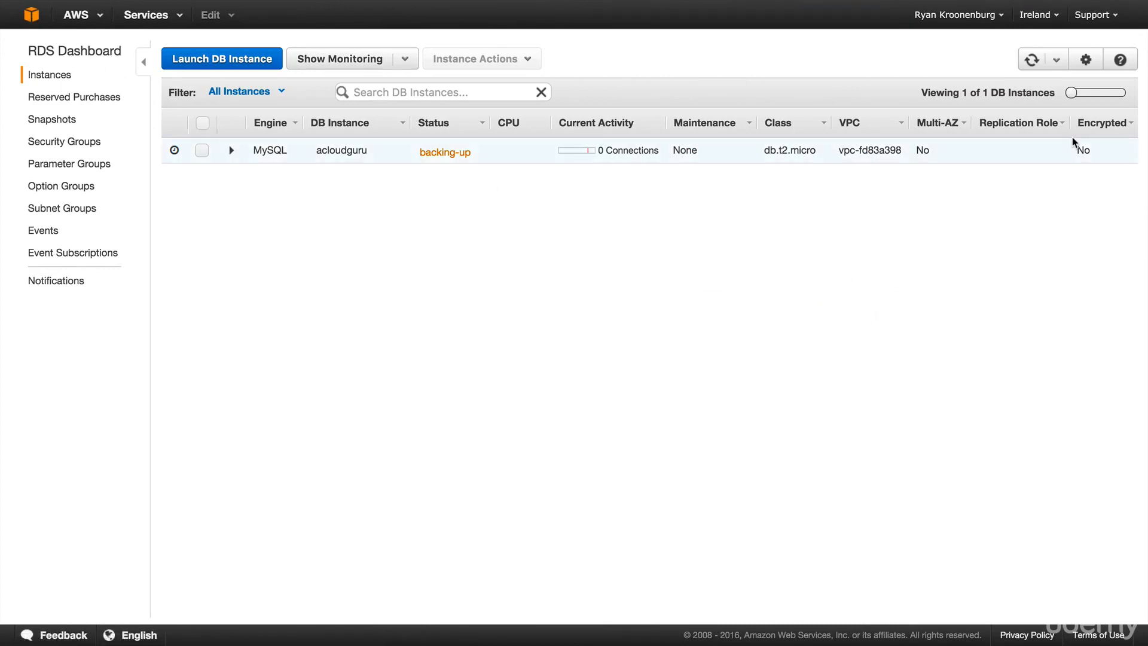
pyautogui.click(1032, 58)
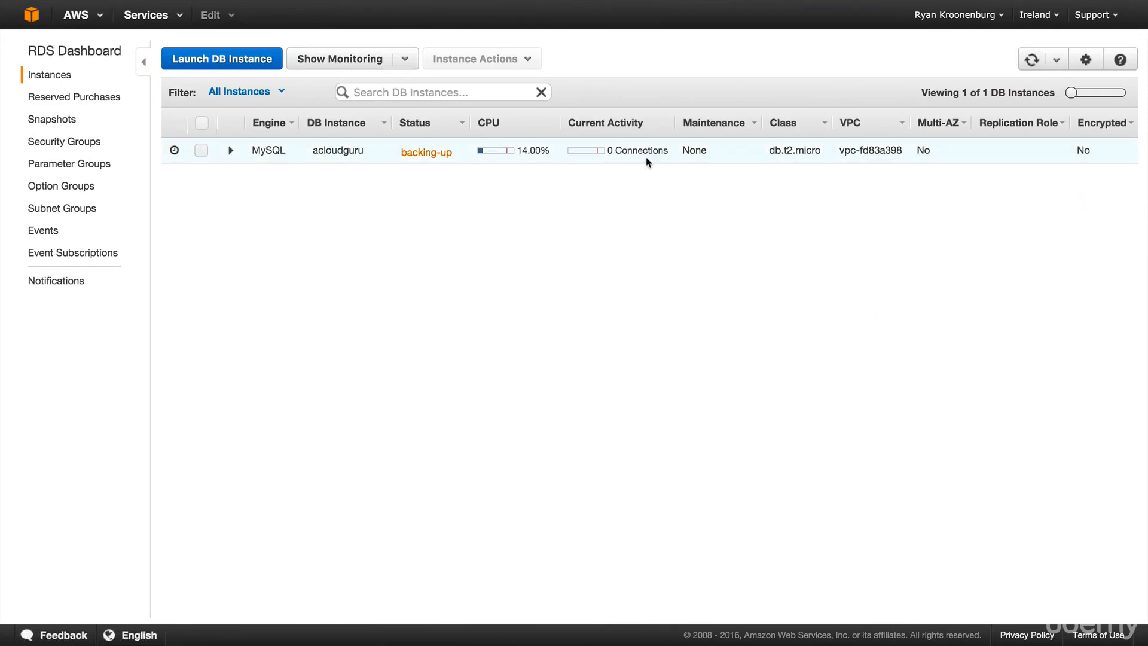
pyautogui.click(201, 150)
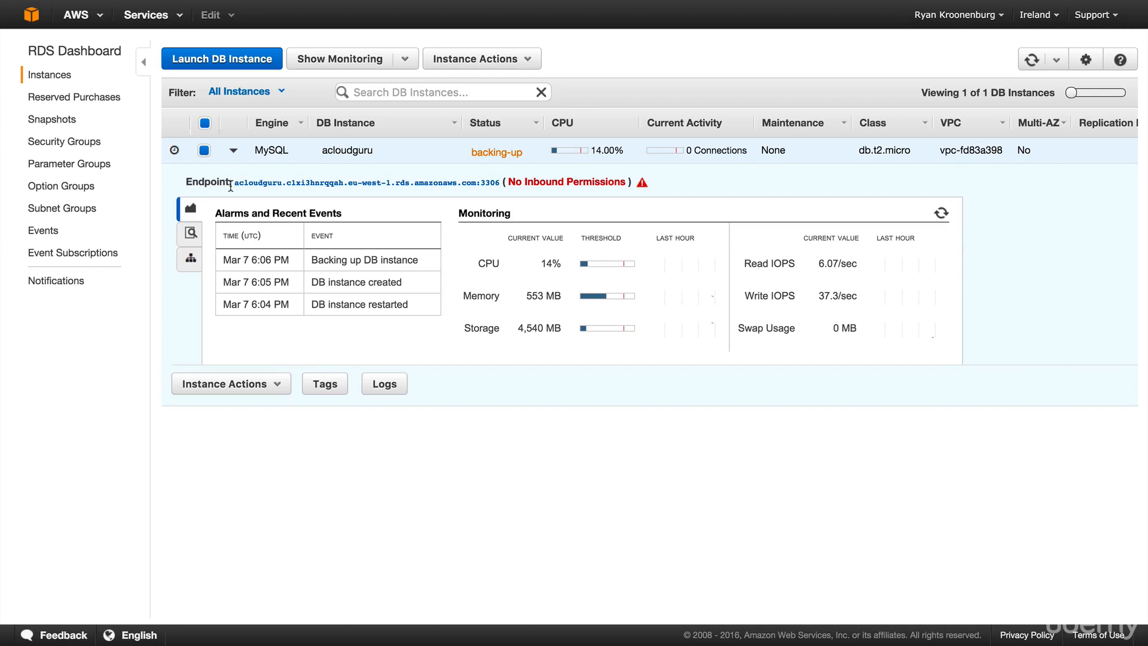
pyautogui.moveTo(232, 185); pyautogui.dragTo(499, 178)
# - Paste the RDS endpoint into the $hostname quotes and delete the stray leading space
pyautogui.press('super+Tab')
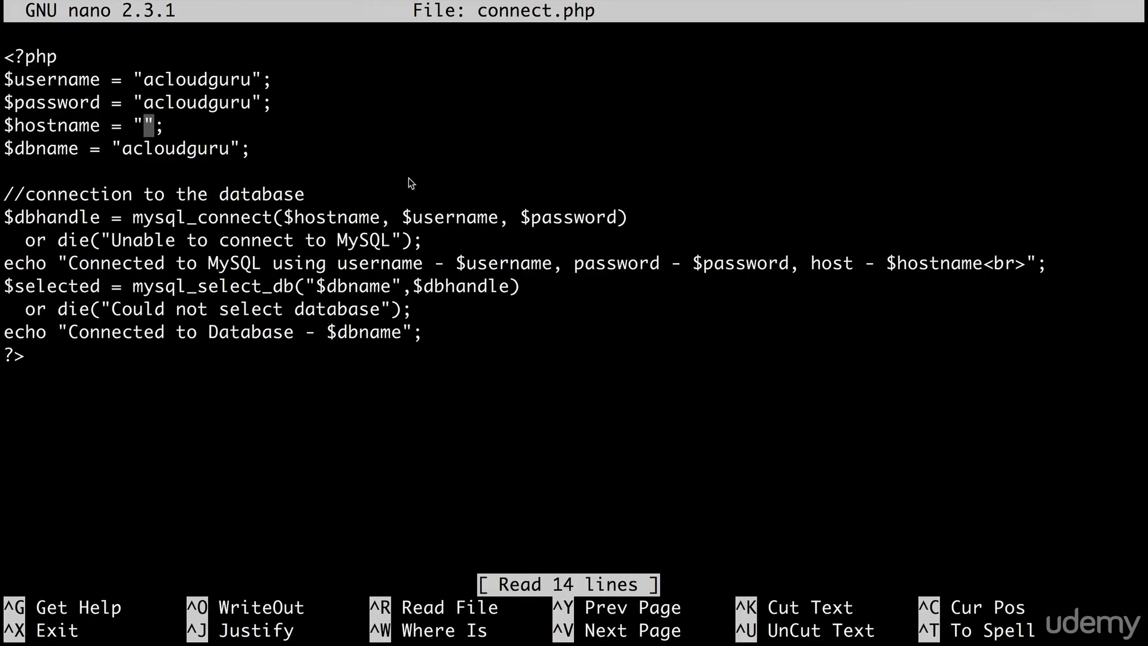
pyautogui.write('acloudguru.c1xi3hnrqqah.eu-west-1.rds.amazonaws.com:3306')
pyautogui.press('Left')
pyautogui.press('Left')
pyautogui.press('Left')
pyautogui.press('Left')
pyautogui.press('Left')
pyautogui.press('Left')
pyautogui.press('Left')
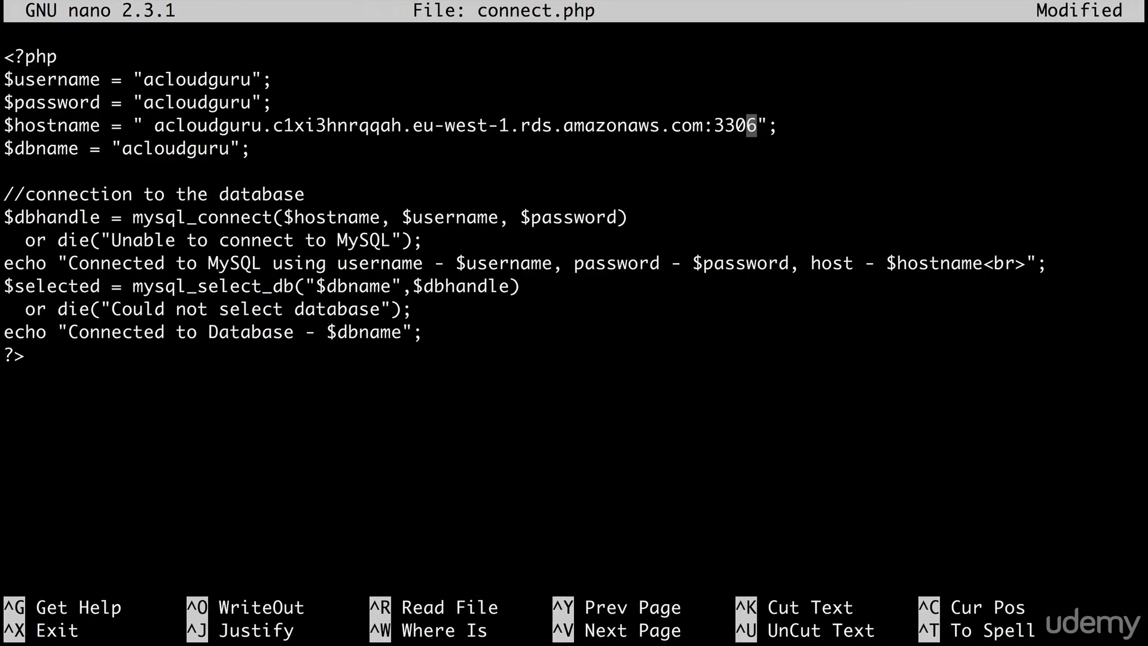
pyautogui.press('Up')
pyautogui.press('Right')
pyautogui.press('Right')
pyautogui.press('Right')
pyautogui.press('Right')
pyautogui.press('Right')
pyautogui.press('Right')
pyautogui.press('Right')
pyautogui.press('Right')
pyautogui.press('Right')
pyautogui.press('Right')
pyautogui.press('Right')
pyautogui.press('Right')
pyautogui.press('Right')
pyautogui.press('Right')
pyautogui.press('Right')
pyautogui.press('BackSpace')
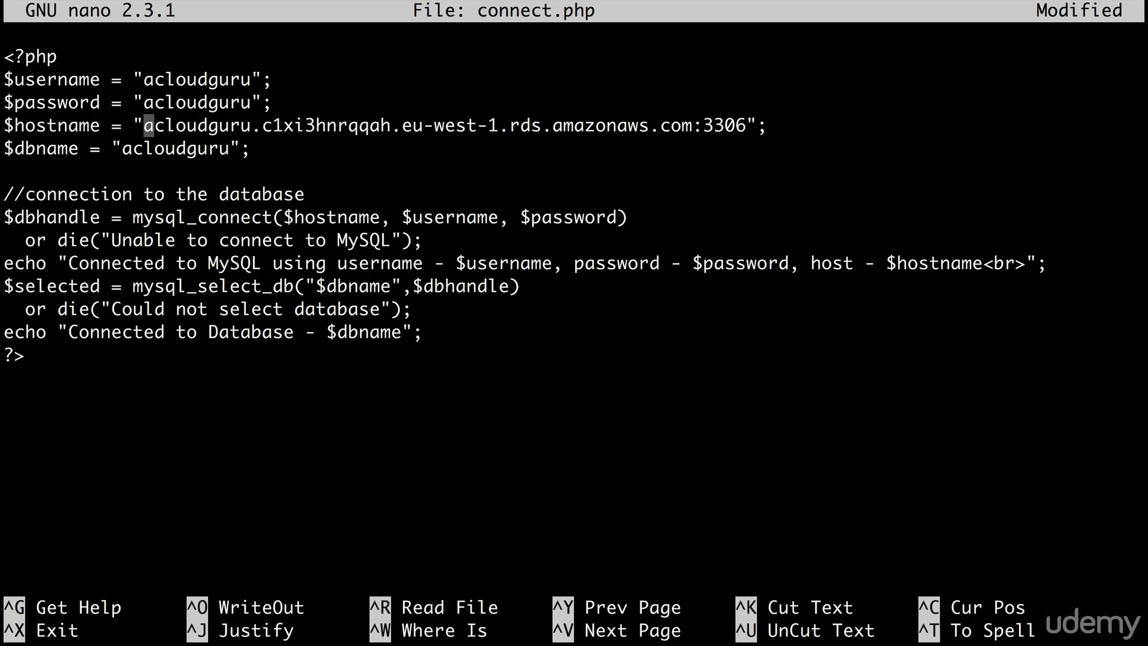
# - Save connect.php and exit nano, then go back to the browser
pyautogui.hotkey('ctrl', 'x')
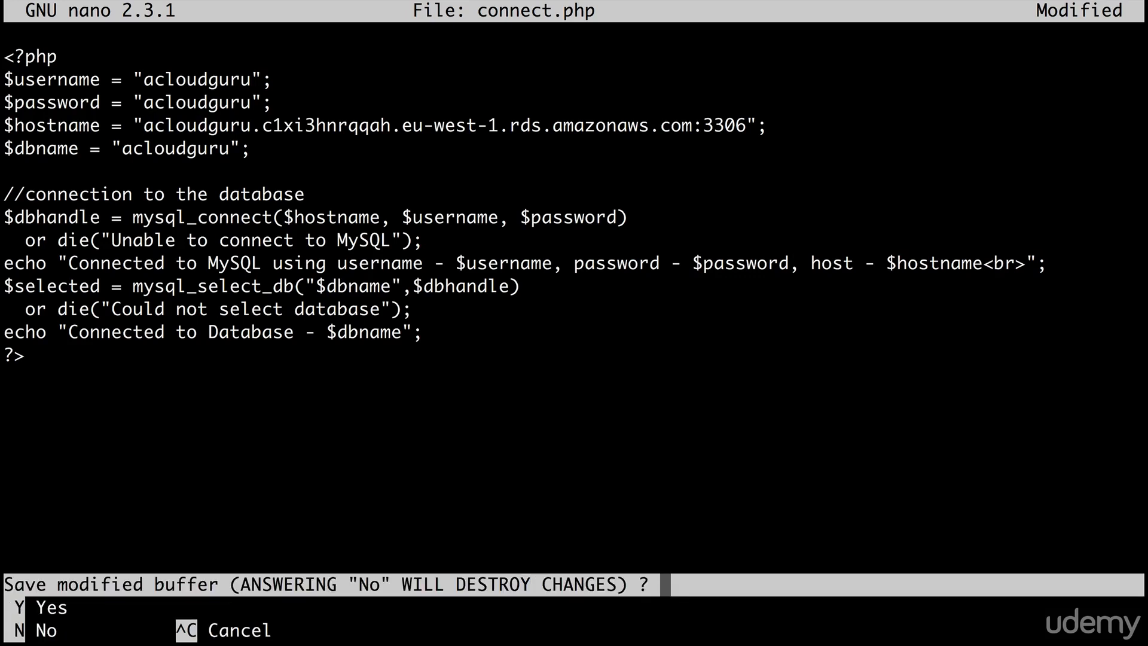
pyautogui.press('y')
pyautogui.press('Return')
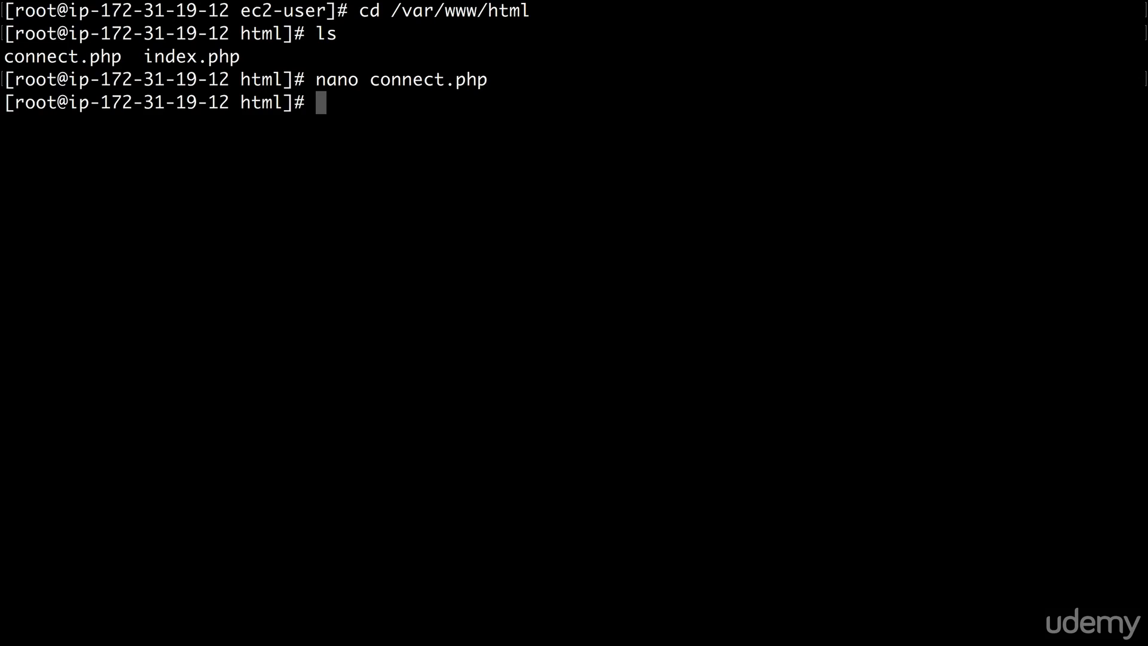
pyautogui.press('super+Tab')
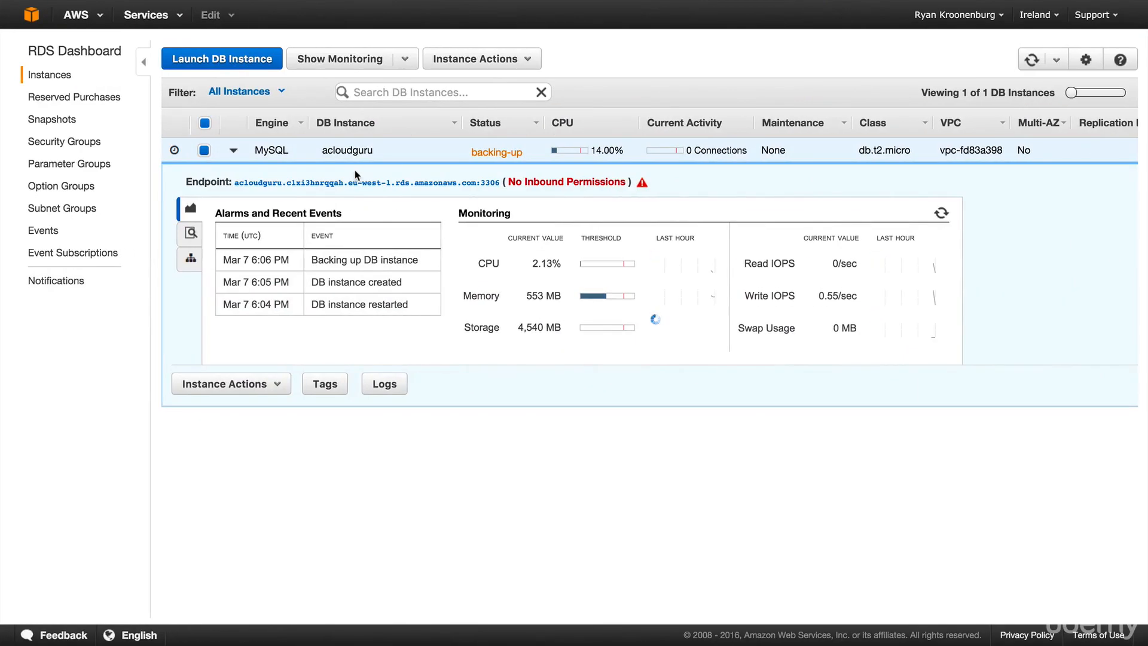
pyautogui.moveTo(167, 2)
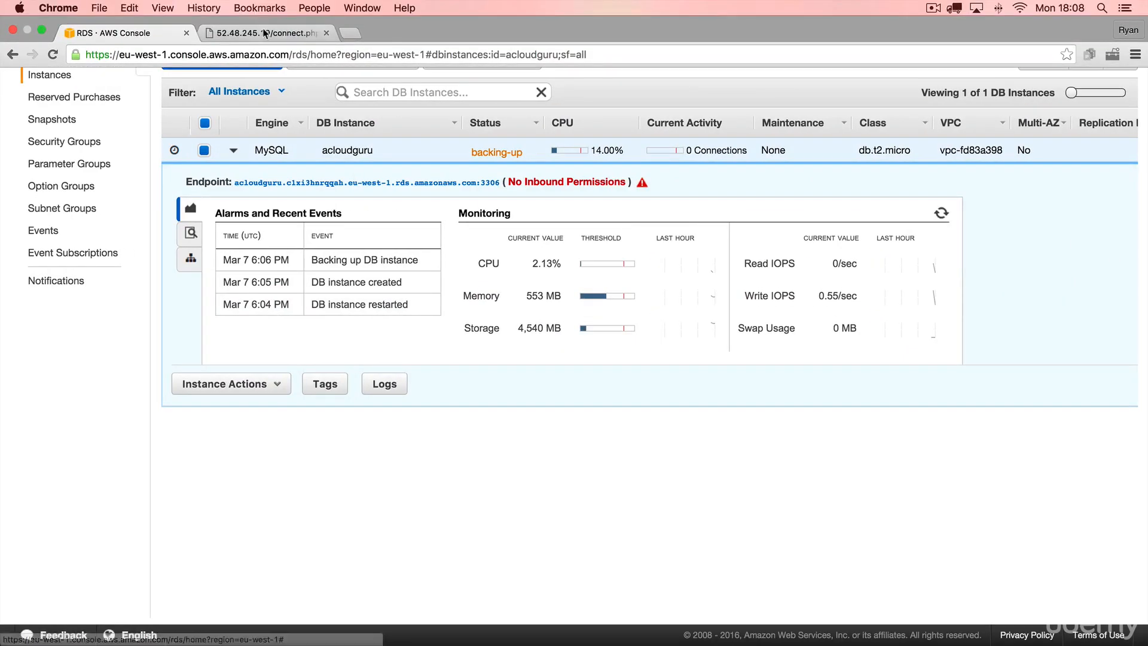
pyautogui.click(265, 33)
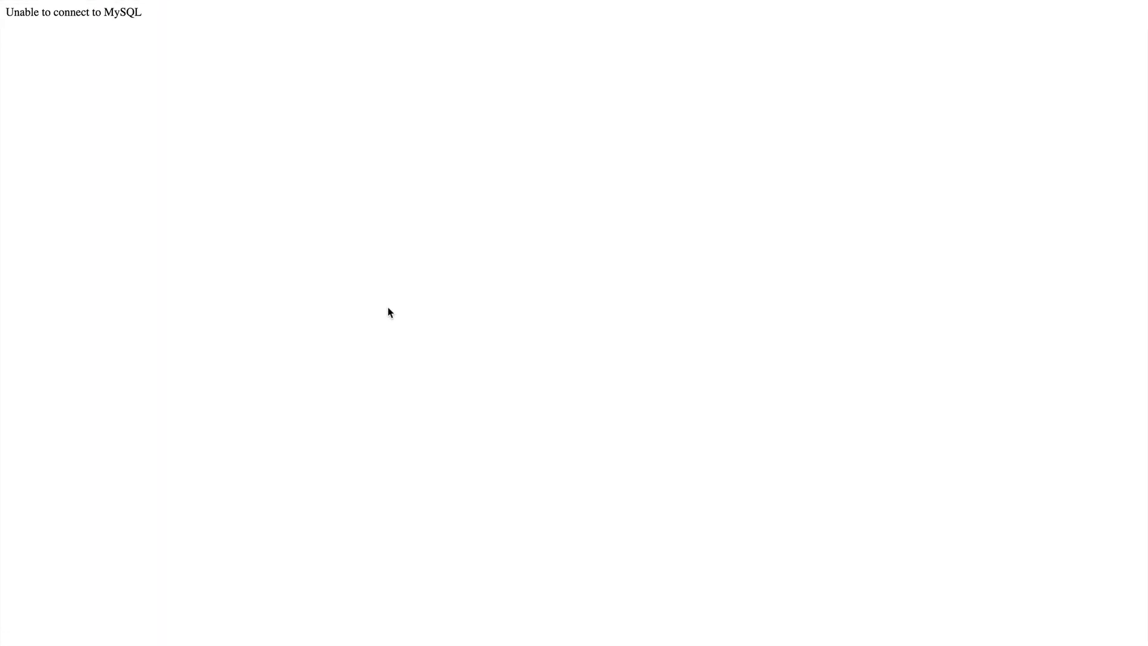
pyautogui.press('super+r')
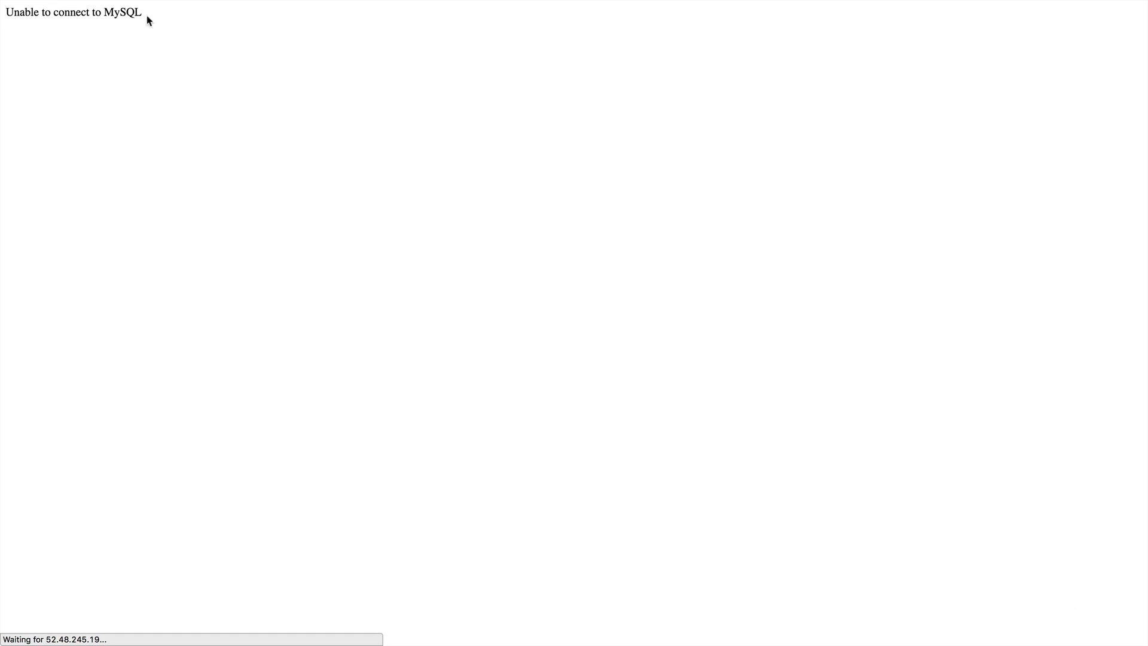
pyautogui.click(85, 30)
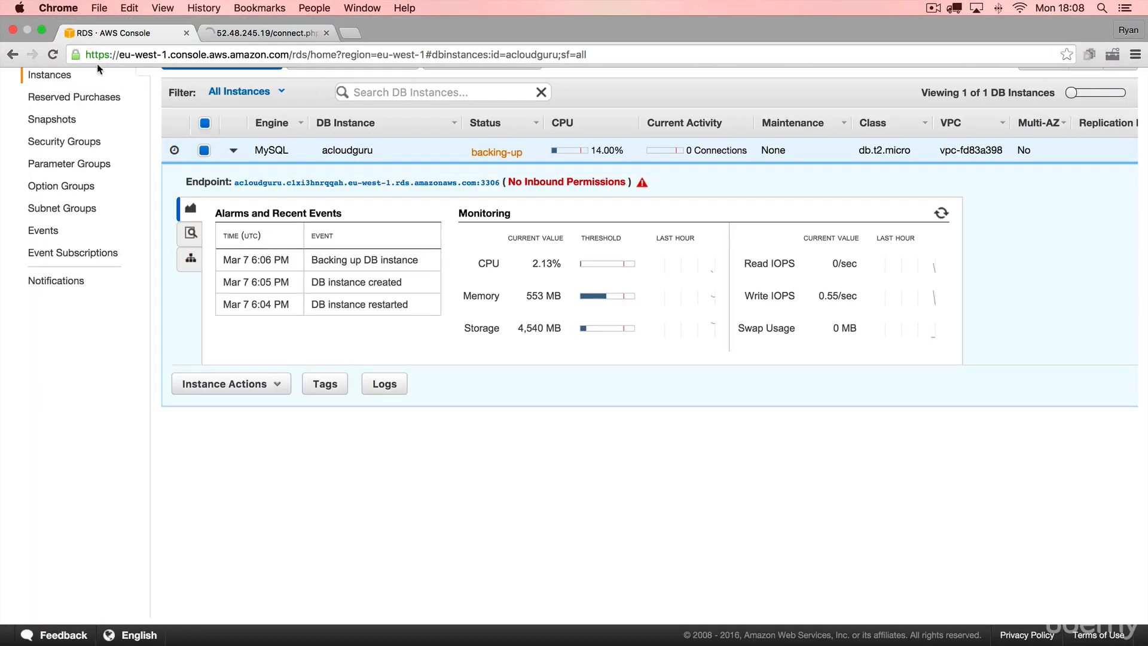
# - Navigate from the RDS pages to the EC2 Security Groups list
pyautogui.click(82, 144)
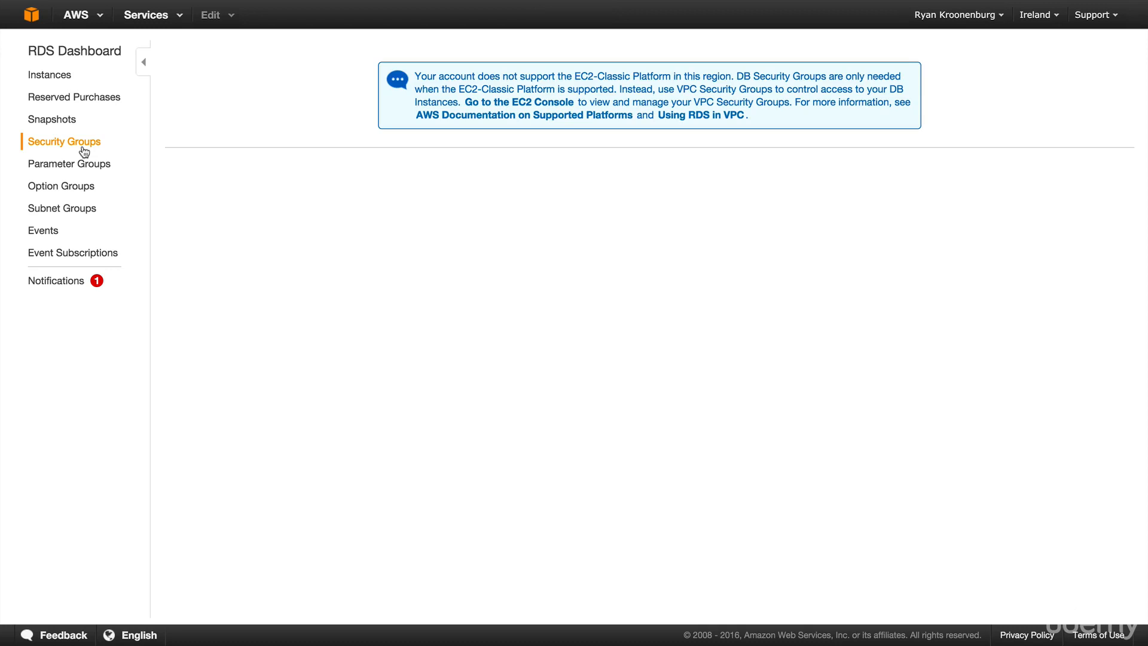
pyautogui.click(31, 14)
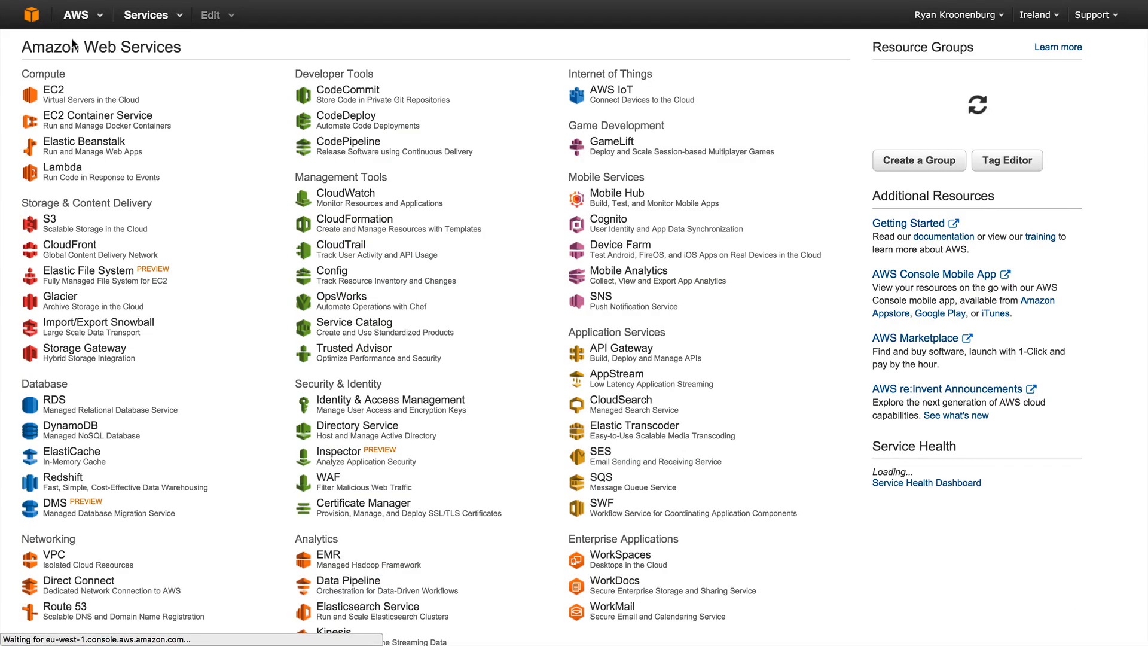
pyautogui.click(60, 102)
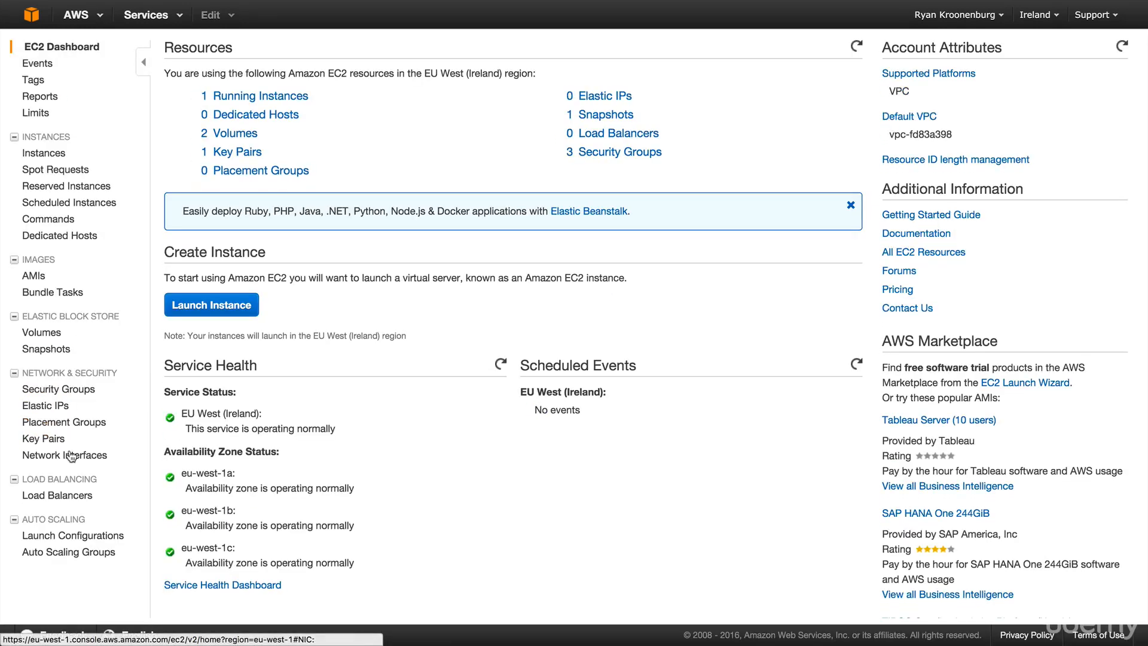
pyautogui.click(70, 389)
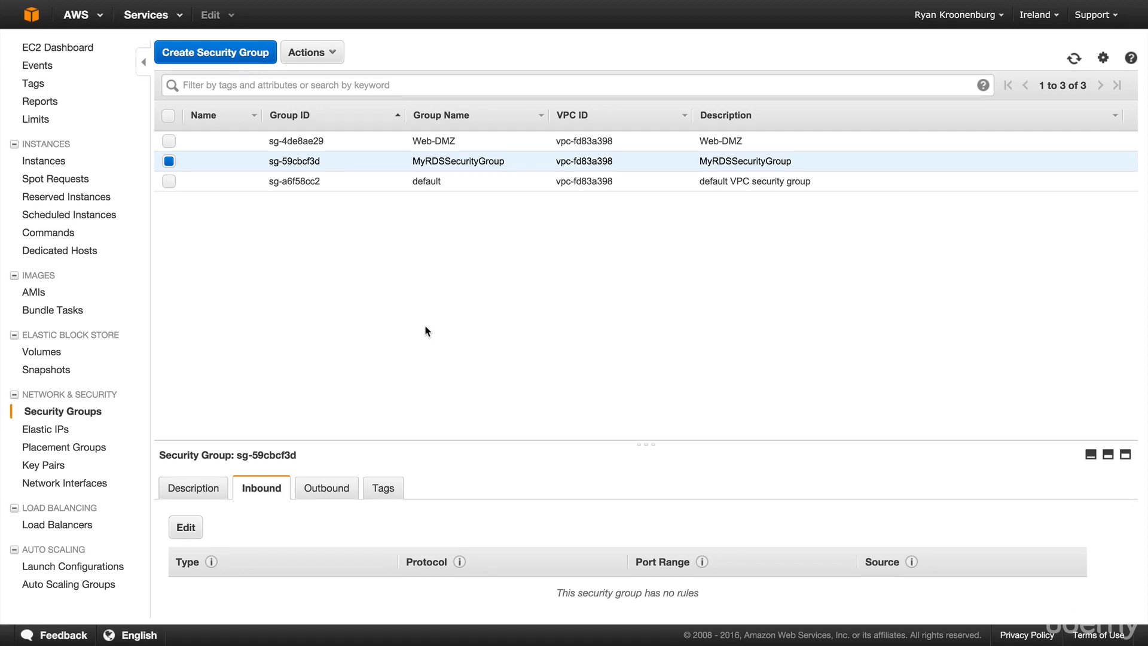
# - Add a MYSQL/Aurora (TCP 3306) inbound rule from Web-DMZ (sg-4de8ae29) to MyRDSSecurityGroup and save
pyautogui.click(194, 530)
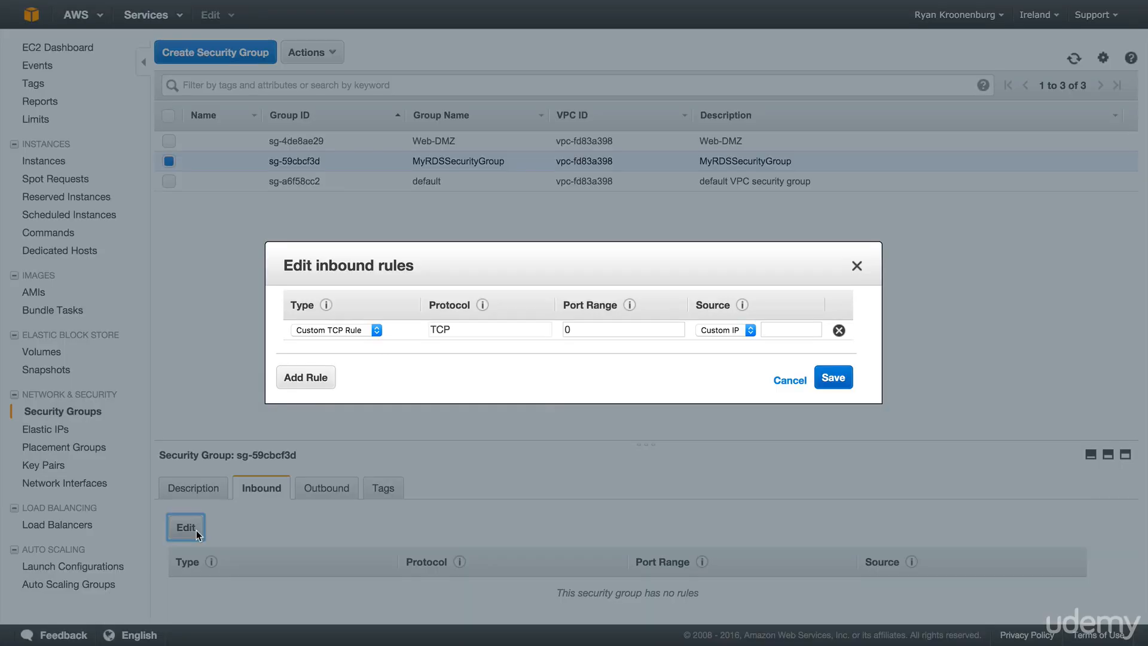
pyautogui.click(337, 338)
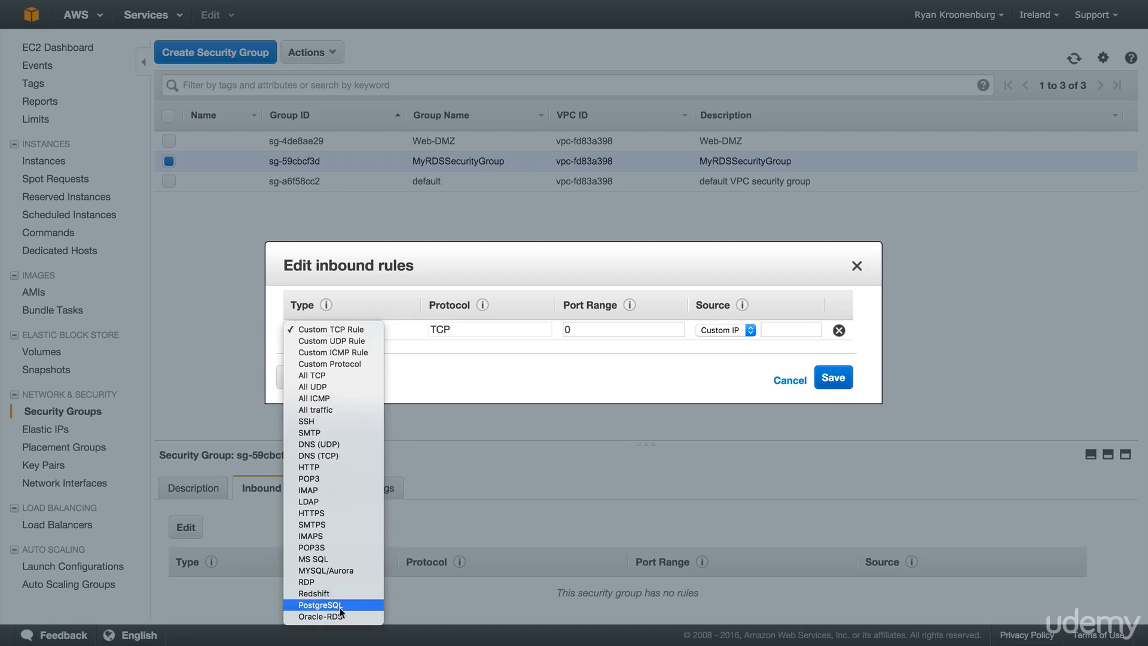
pyautogui.click(334, 571)
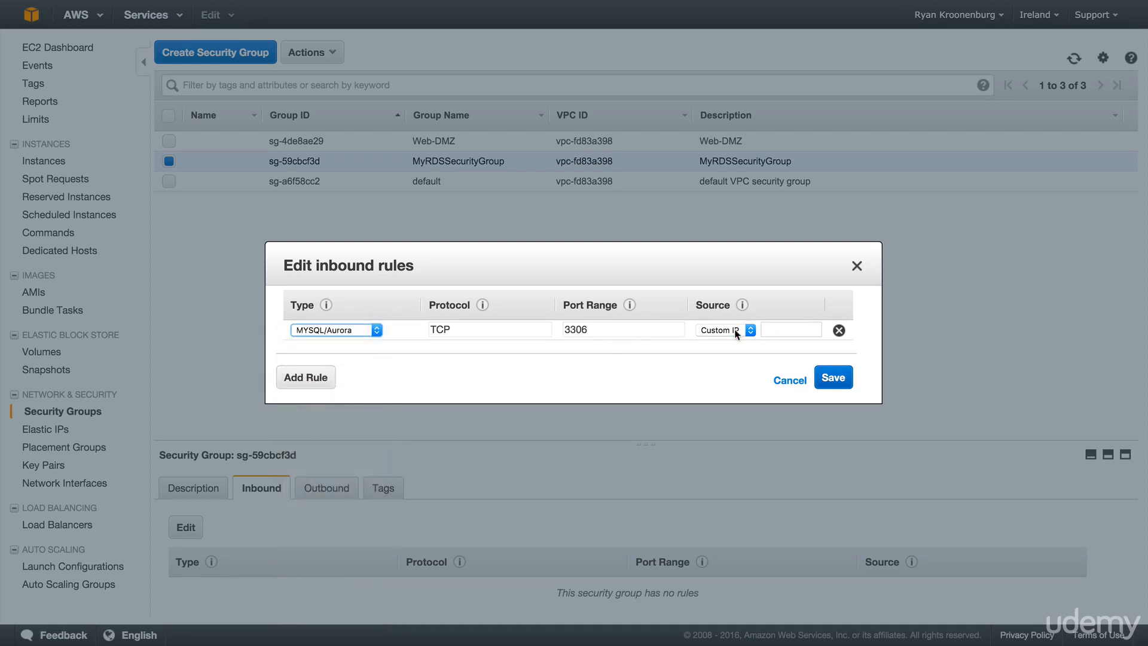
pyautogui.click(776, 330)
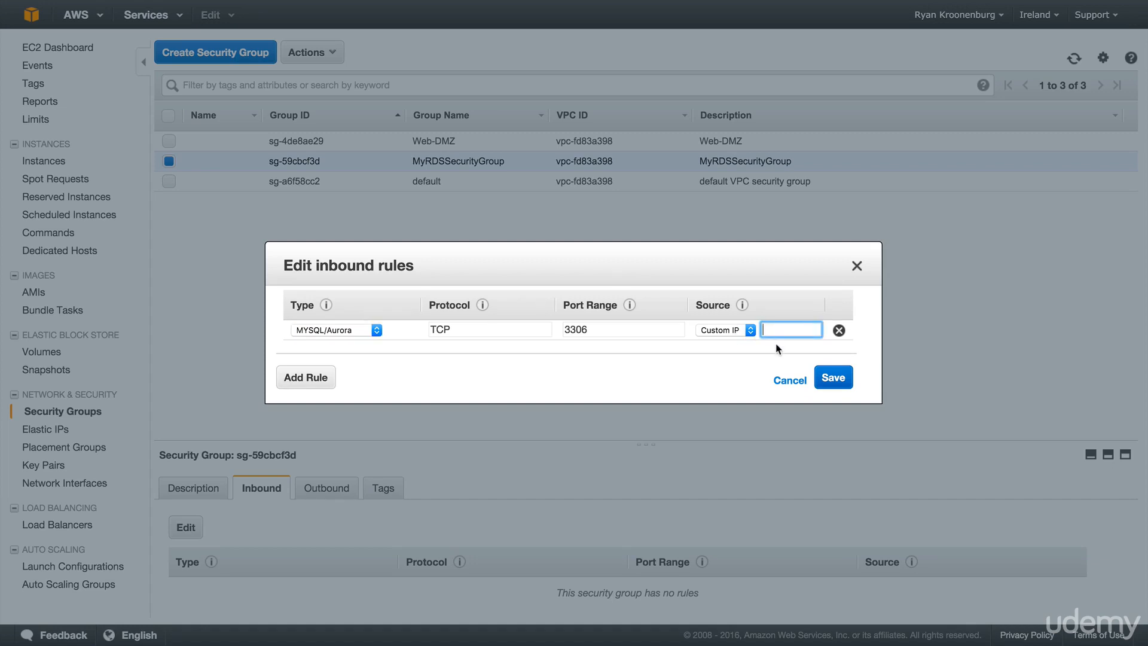
pyautogui.write('s')
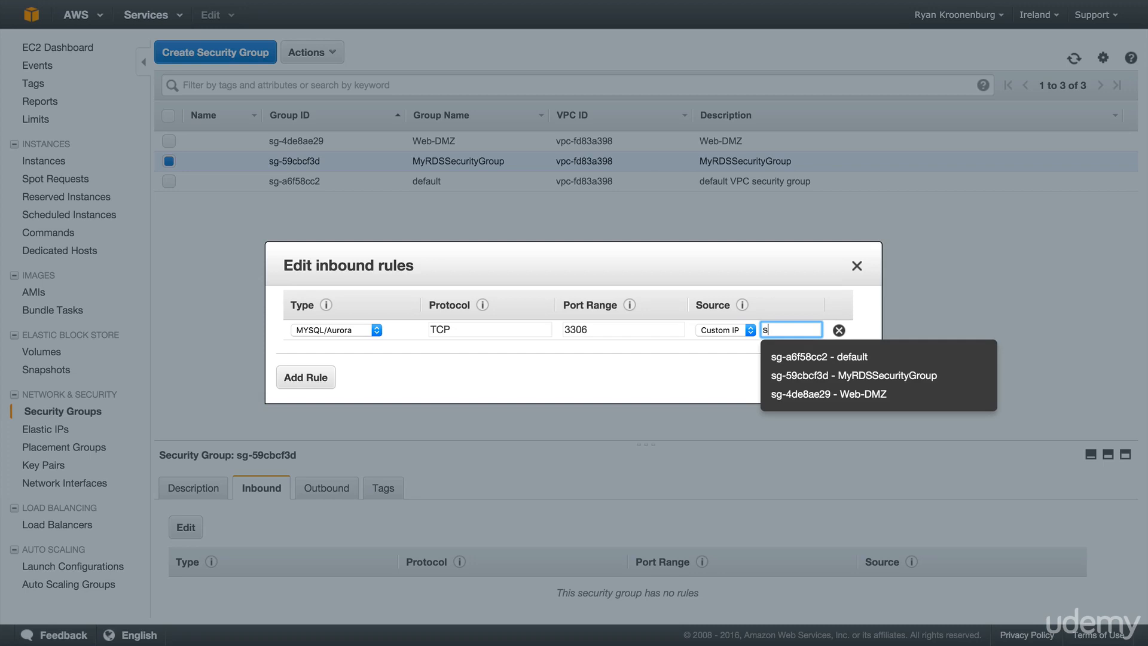
pyautogui.click(796, 400)
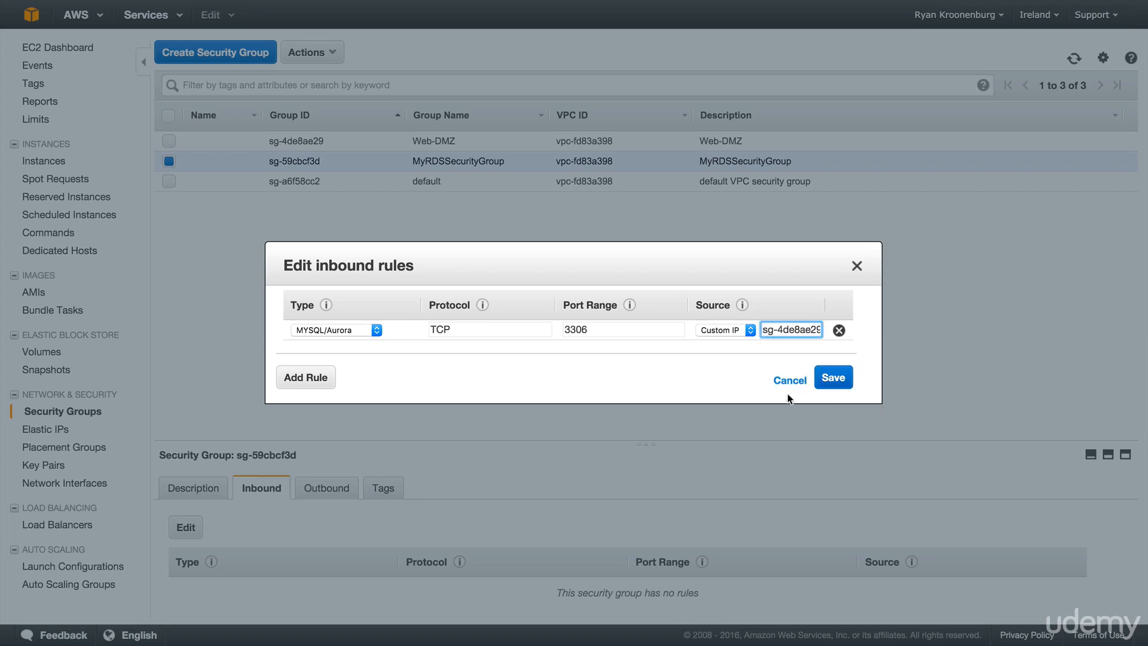
pyautogui.click(846, 384)
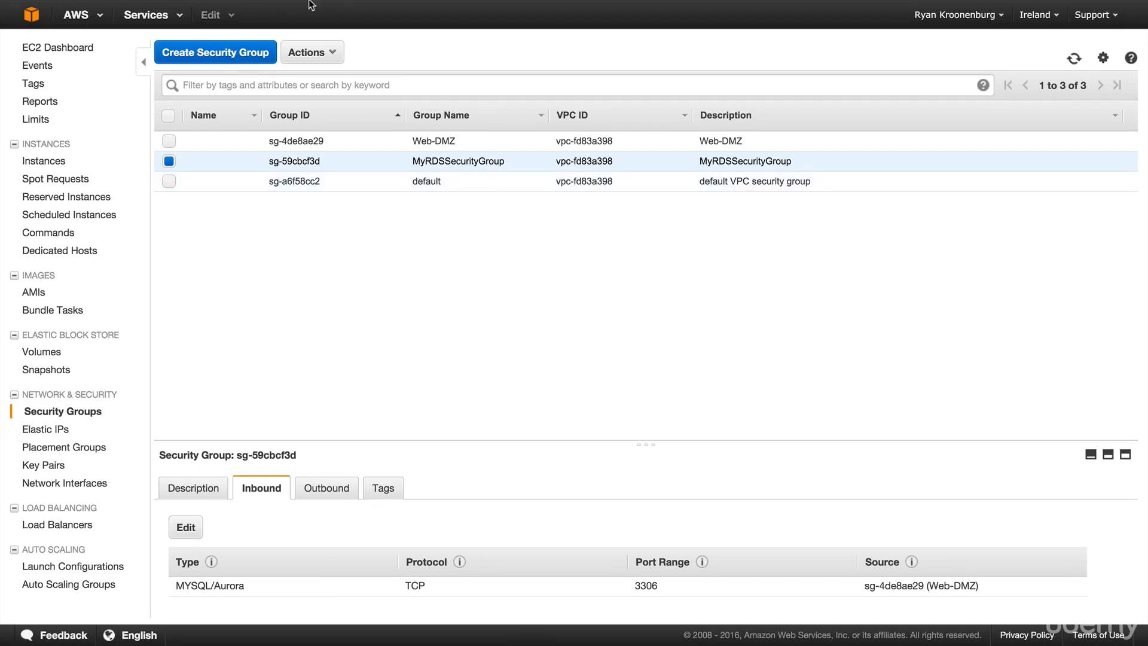
# - Reload the 52.48.245.19/connect.php tab to confirm the MySQL and acloudguru connection succeeds
pyautogui.click(245, 18)
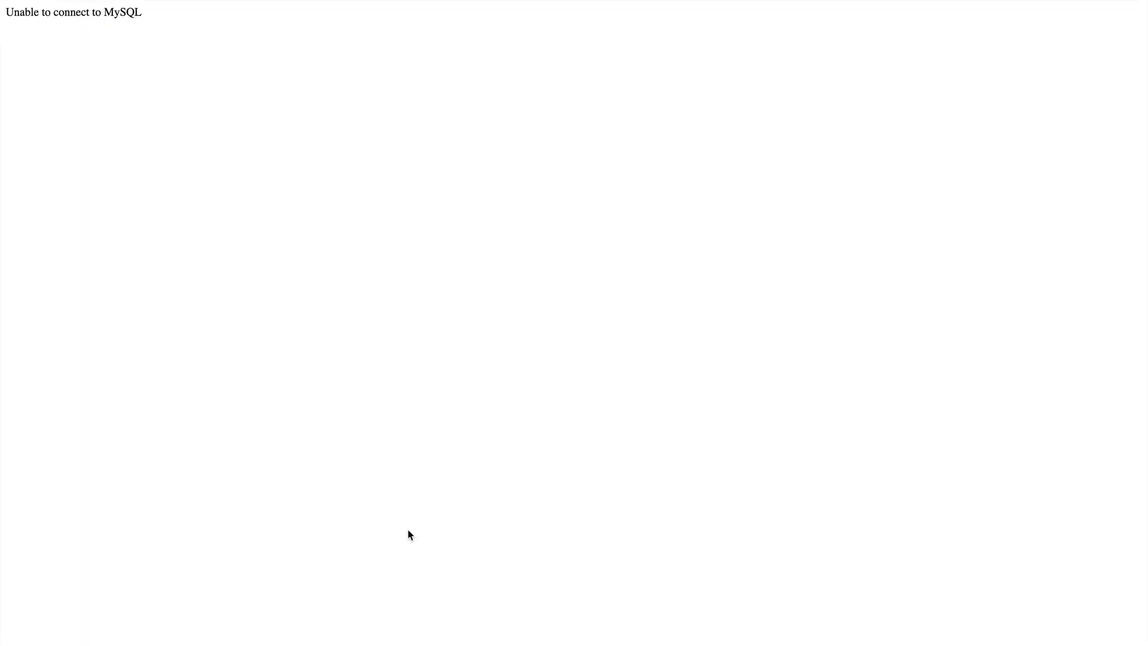
pyautogui.press('super+r')
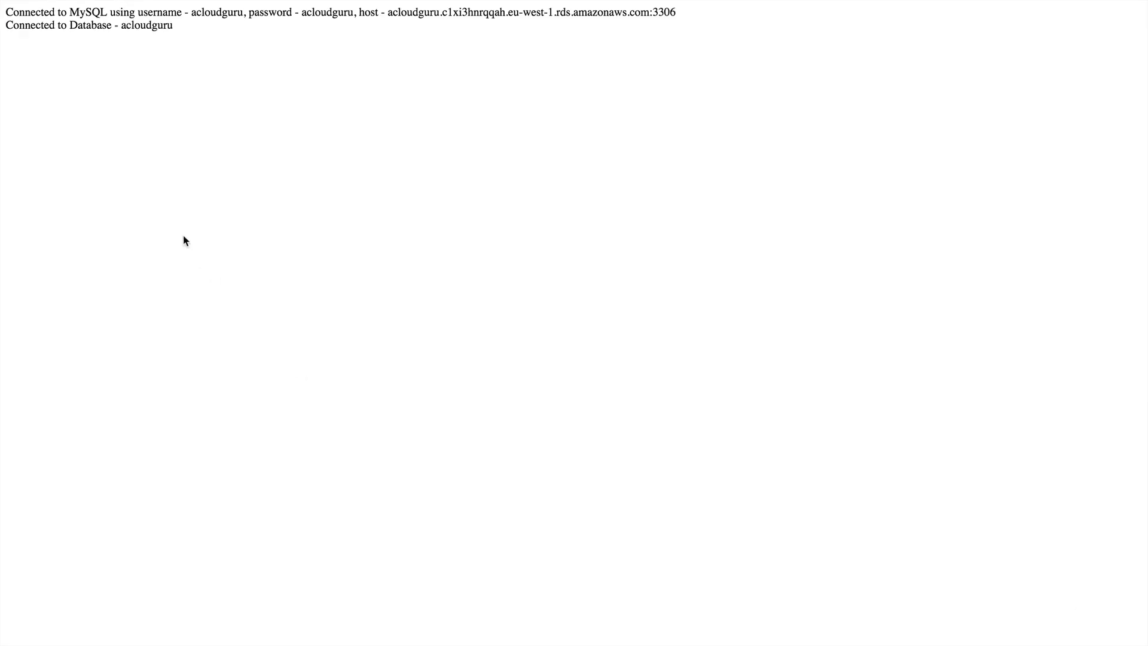